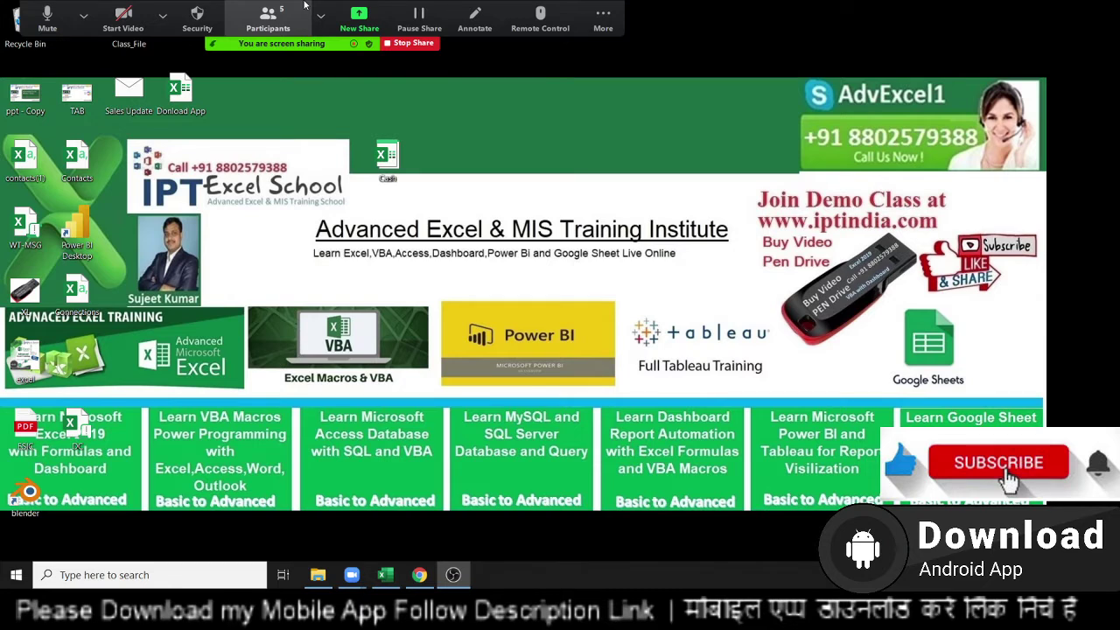
# - Switch from the shared Zoom desktop to the Book1 Excel workbook
pyautogui.hotkey('alt', 'Tab')
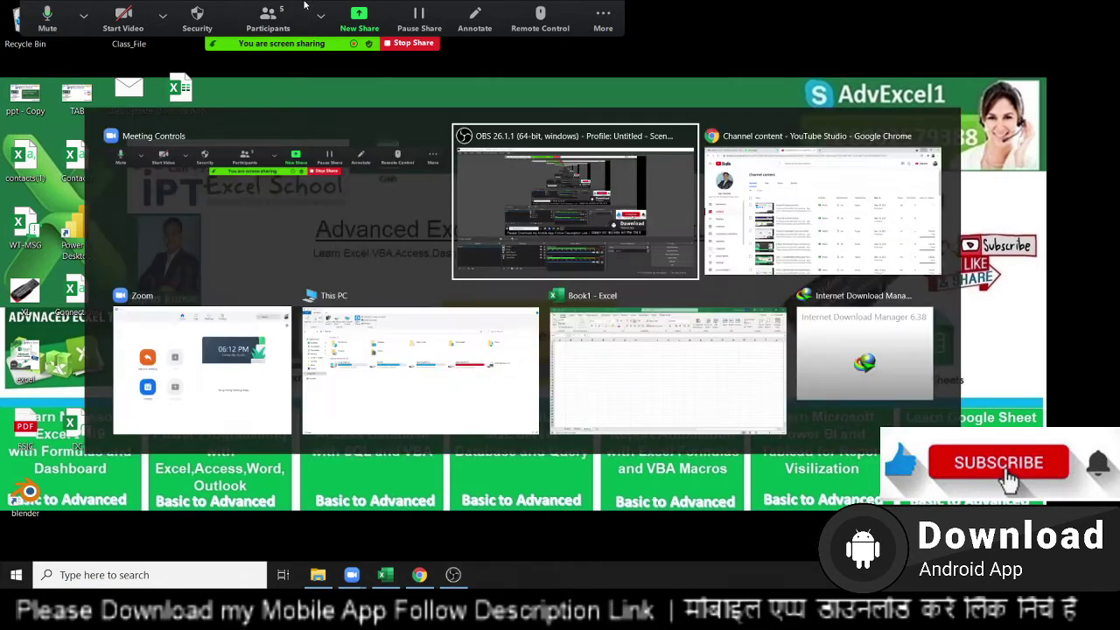
pyautogui.hotkey('alt', 'Tab')
pyautogui.hotkey('alt', 'Tab')
pyautogui.hotkey('alt', 'Tab')
pyautogui.hotkey('alt', 'Tab')
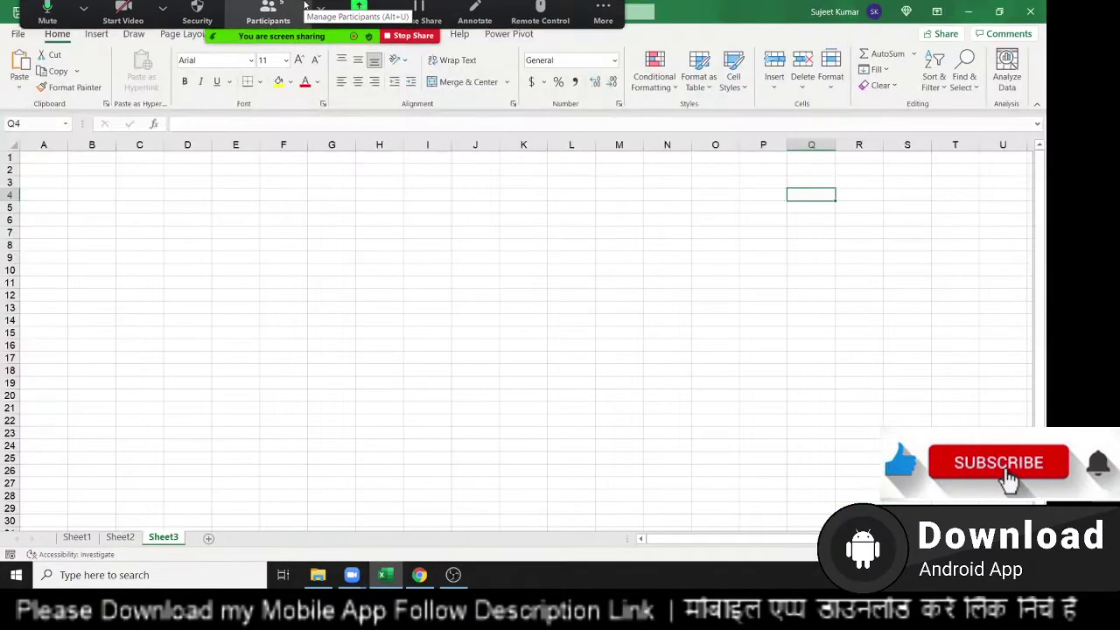
# - Enter the price 150 in cell K3
pyautogui.scroll(4, 264, 242)
pyautogui.scroll(4, 265, 243)
pyautogui.click(264, 240)
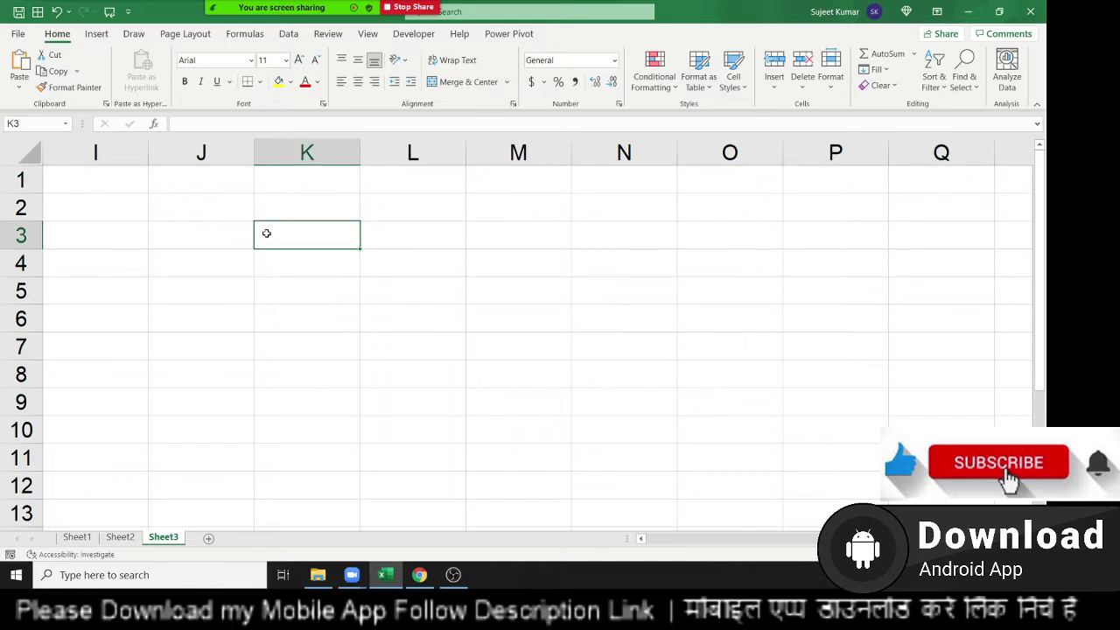
pyautogui.write('150')
pyautogui.press('Return')
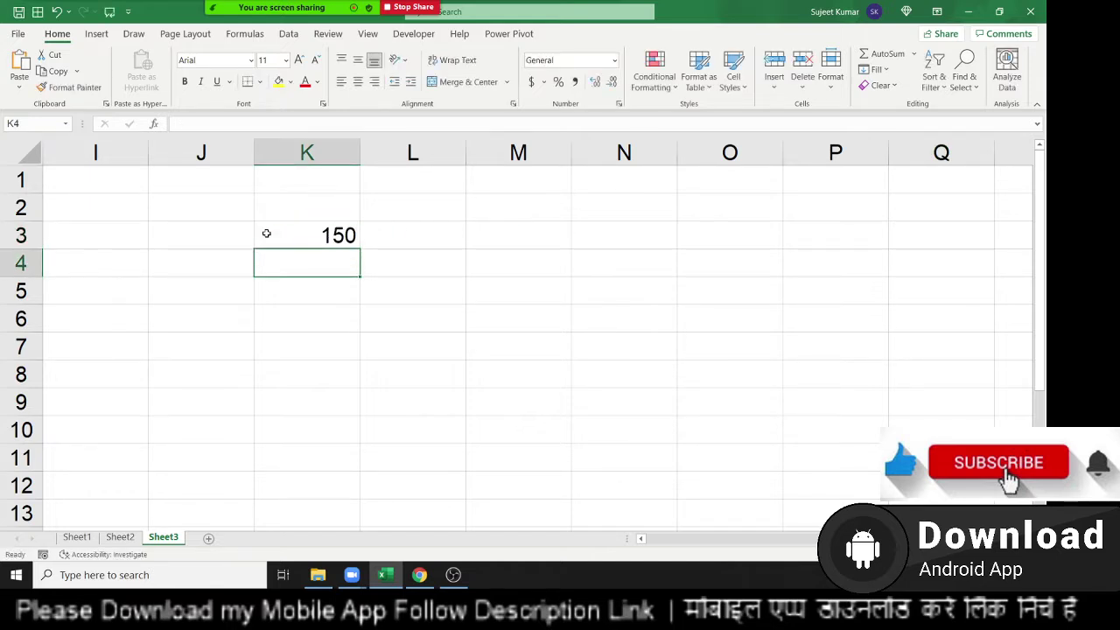
pyautogui.click(266, 233)
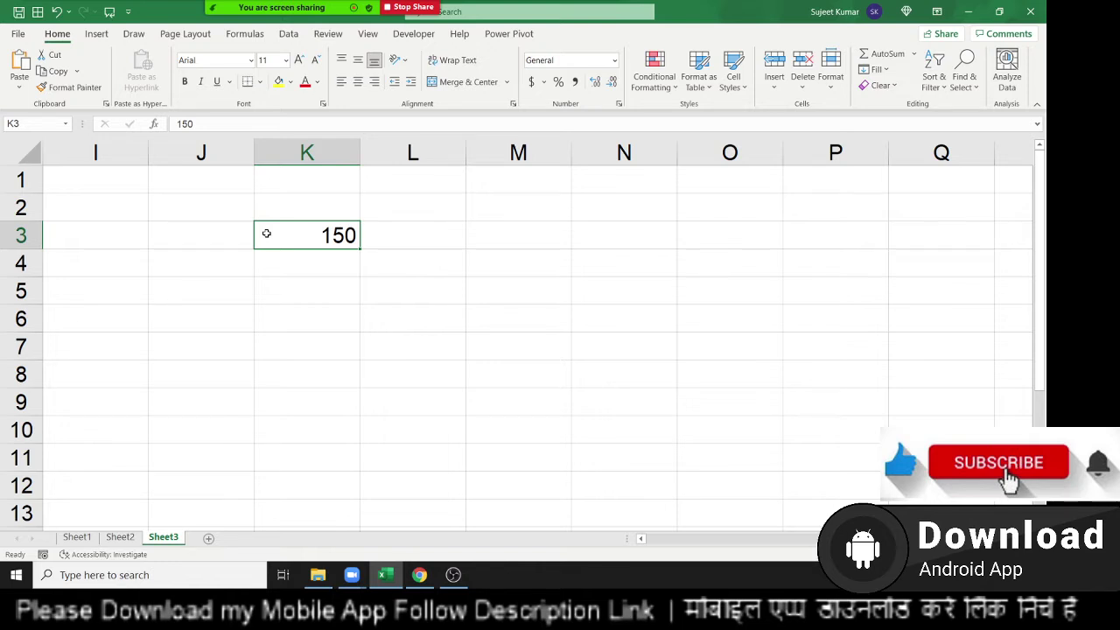
# - Show that 'MRP 150' in K4 makes =K4+20 return #VALUE!, then clear K4:K5
pyautogui.press('Down')
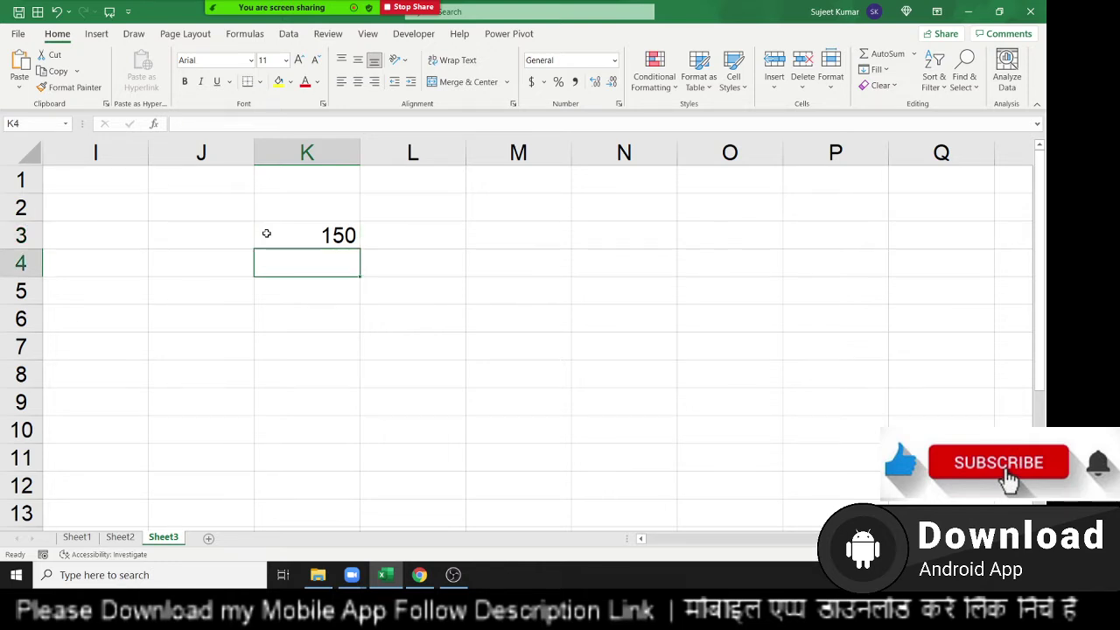
pyautogui.write('MRP 1')
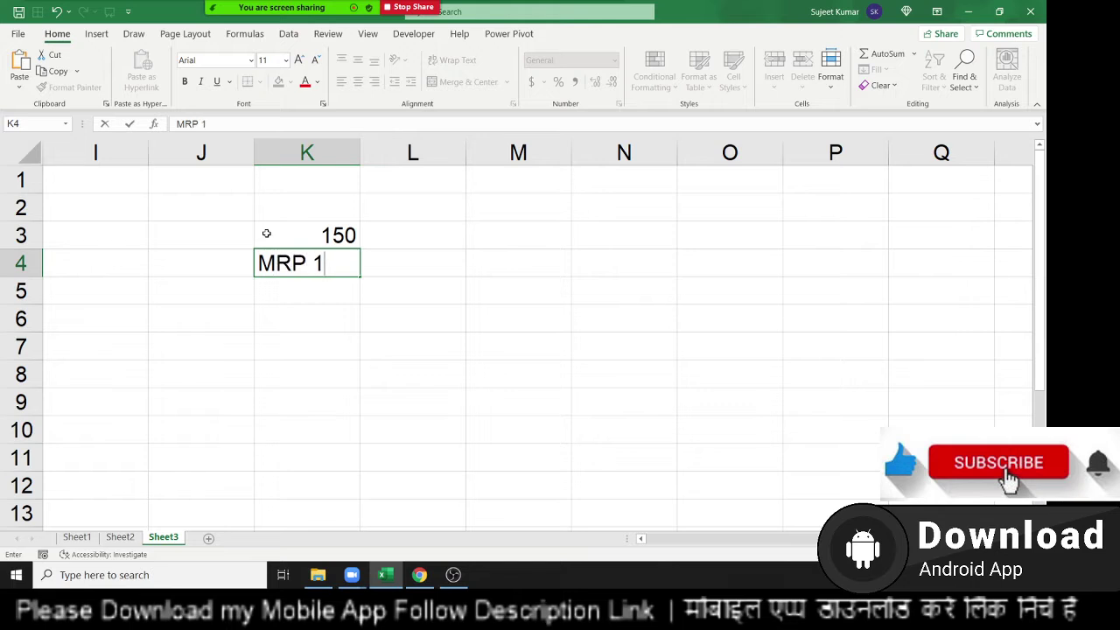
pyautogui.write('50')
pyautogui.press('Return')
pyautogui.write('=')
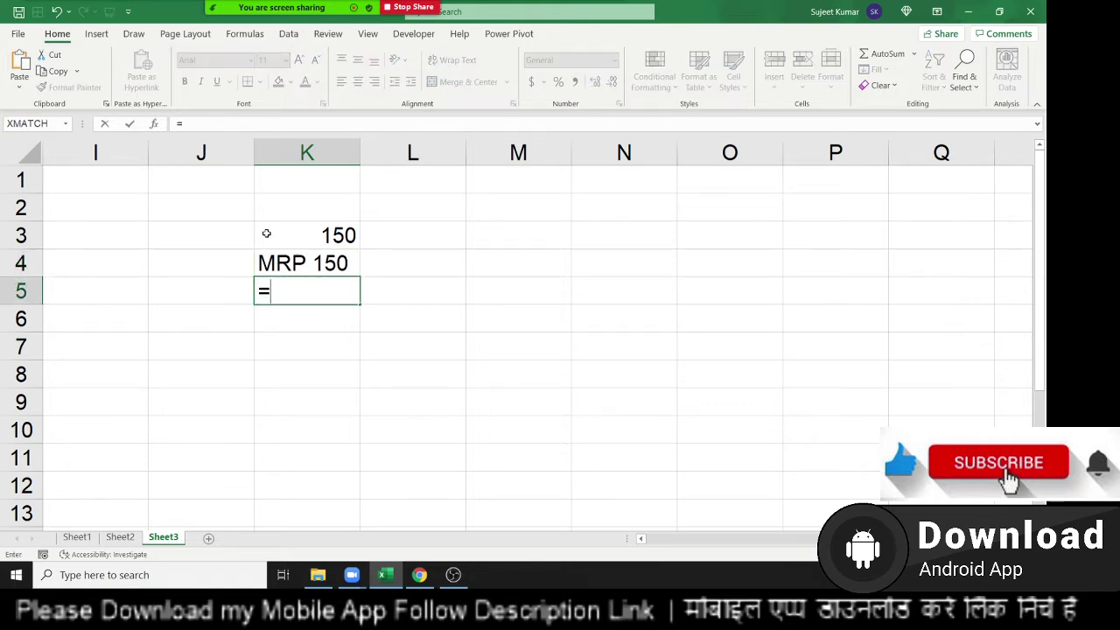
pyautogui.press('Up')
pyautogui.write('+20')
pyautogui.press('Return')
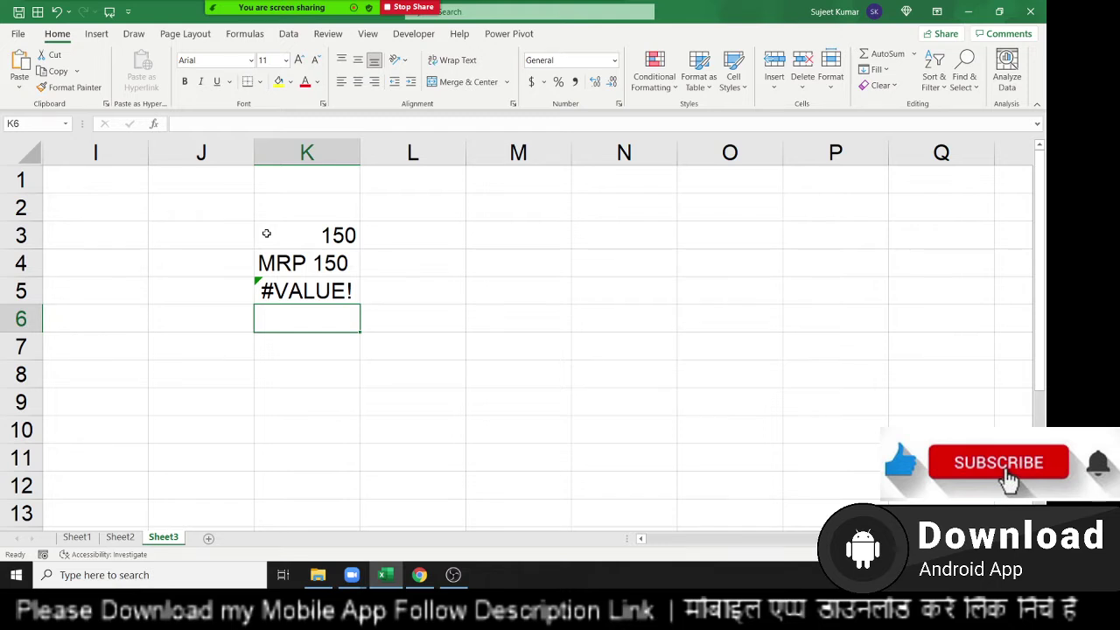
pyautogui.press('Up')
pyautogui.press('Up')
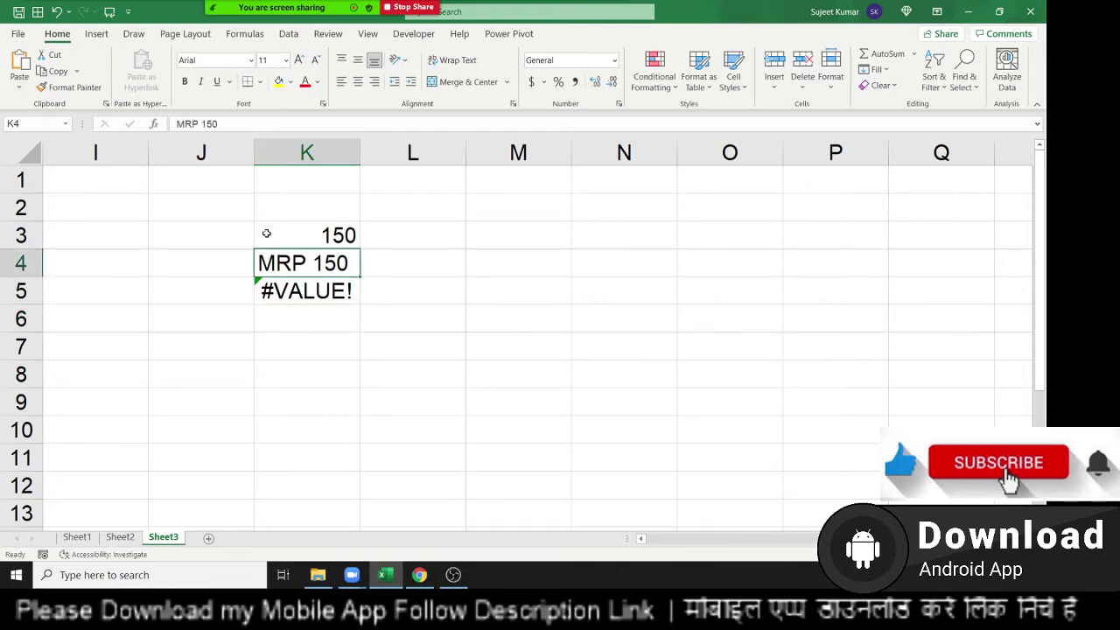
pyautogui.hotkey('shift', 'Down')
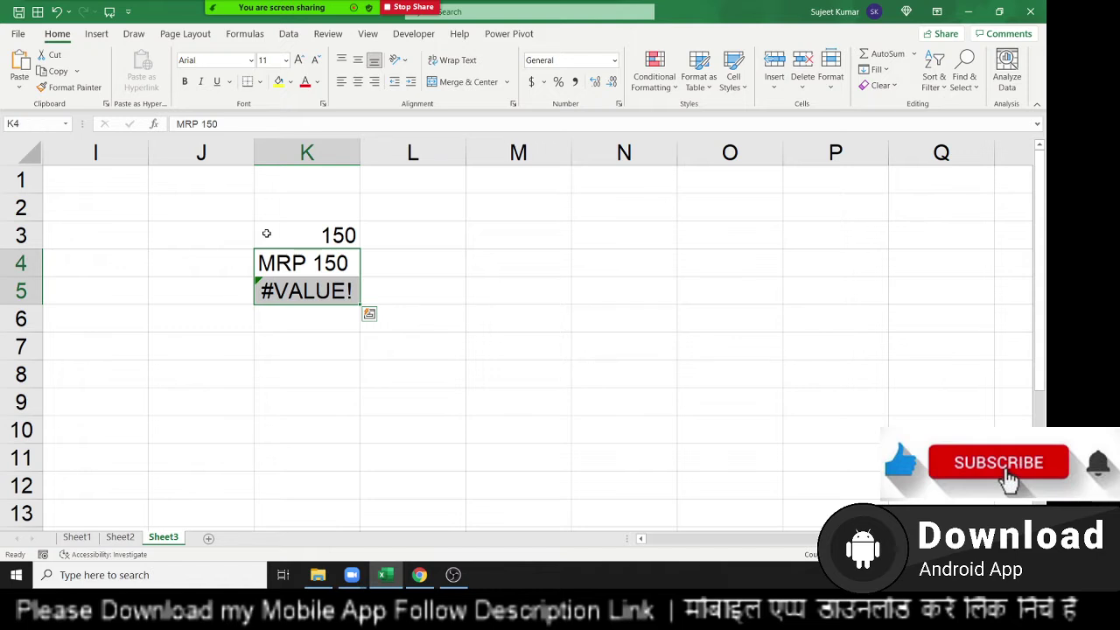
pyautogui.press('Delete')
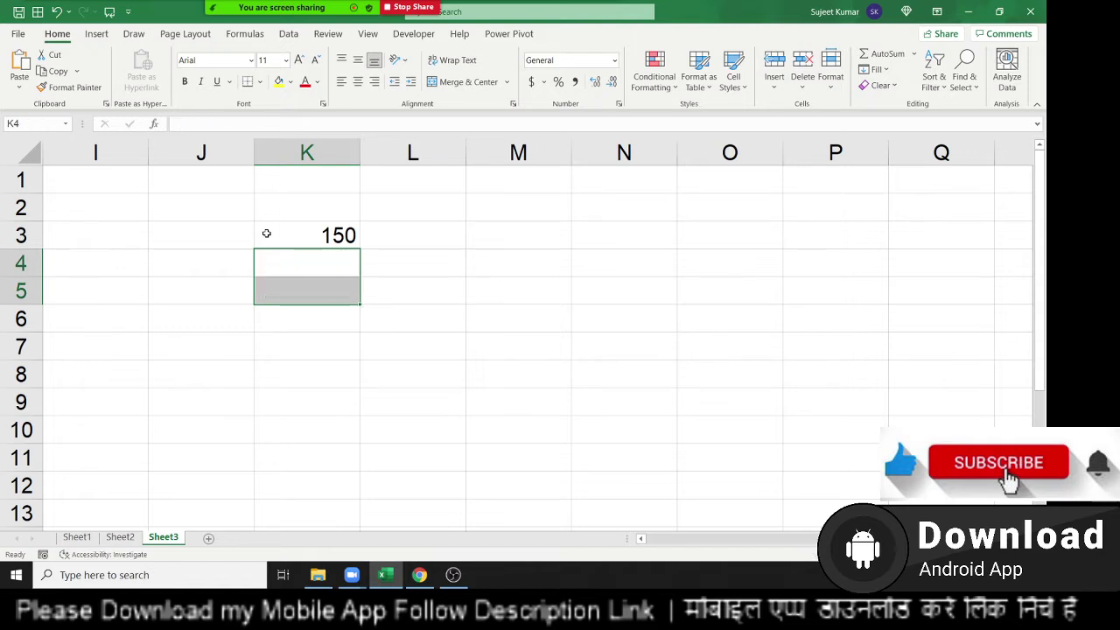
# - Replace K3's General format with a custom code showing only the "MRP" label
pyautogui.click(265, 234)
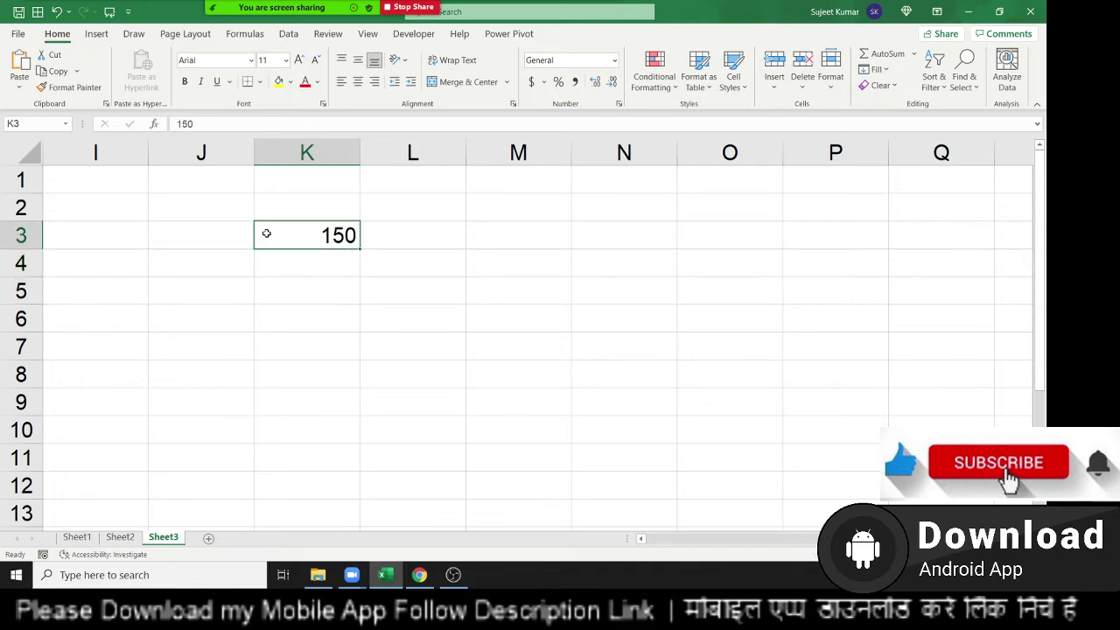
pyautogui.click(619, 104)
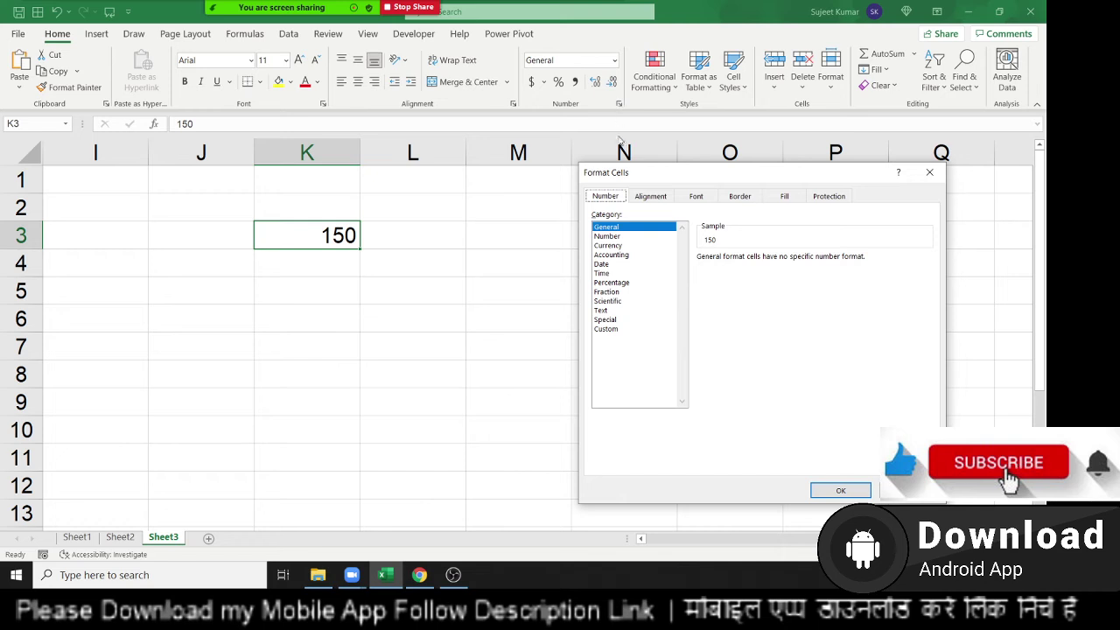
pyautogui.click(606, 330)
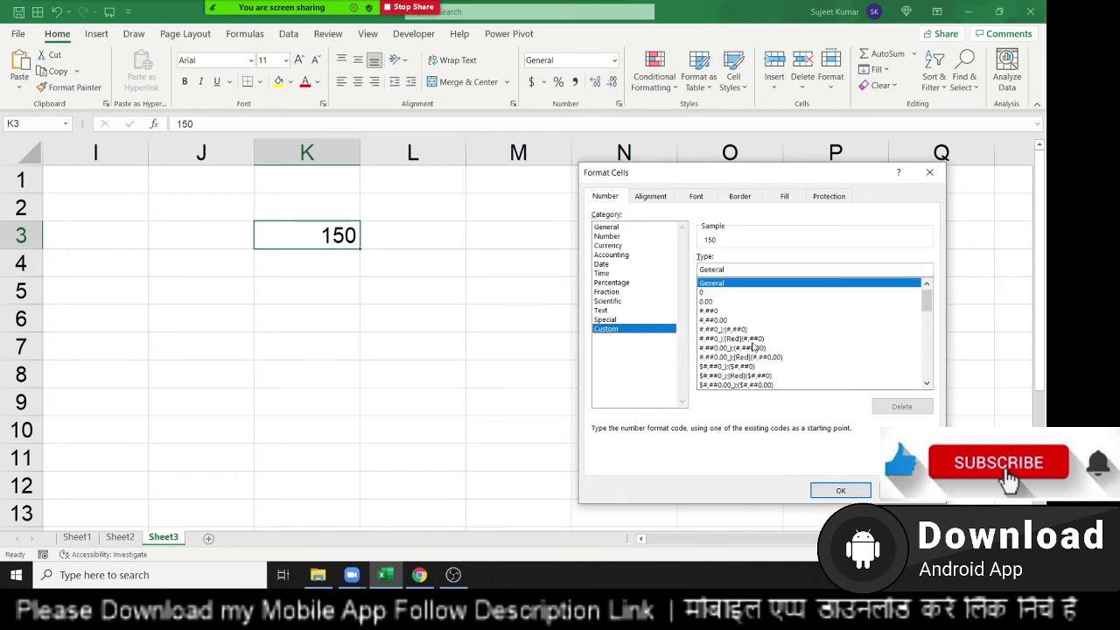
pyautogui.moveTo(720, 174); pyautogui.dragTo(634, 140)
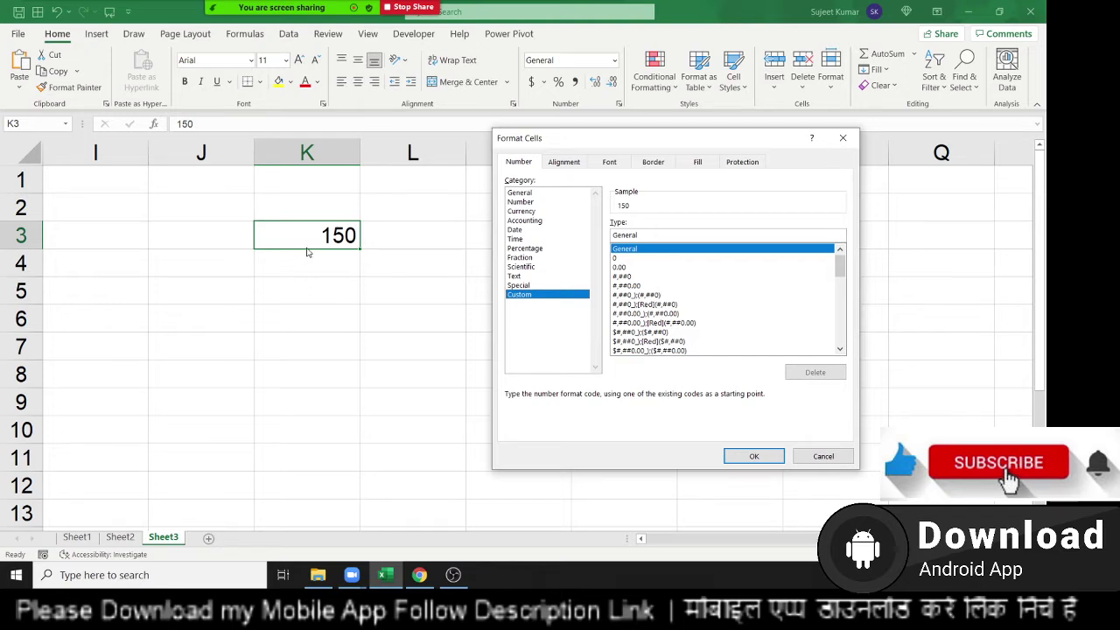
pyautogui.moveTo(660, 235); pyautogui.dragTo(569, 236)
pyautogui.write('1')
pyautogui.write('M')
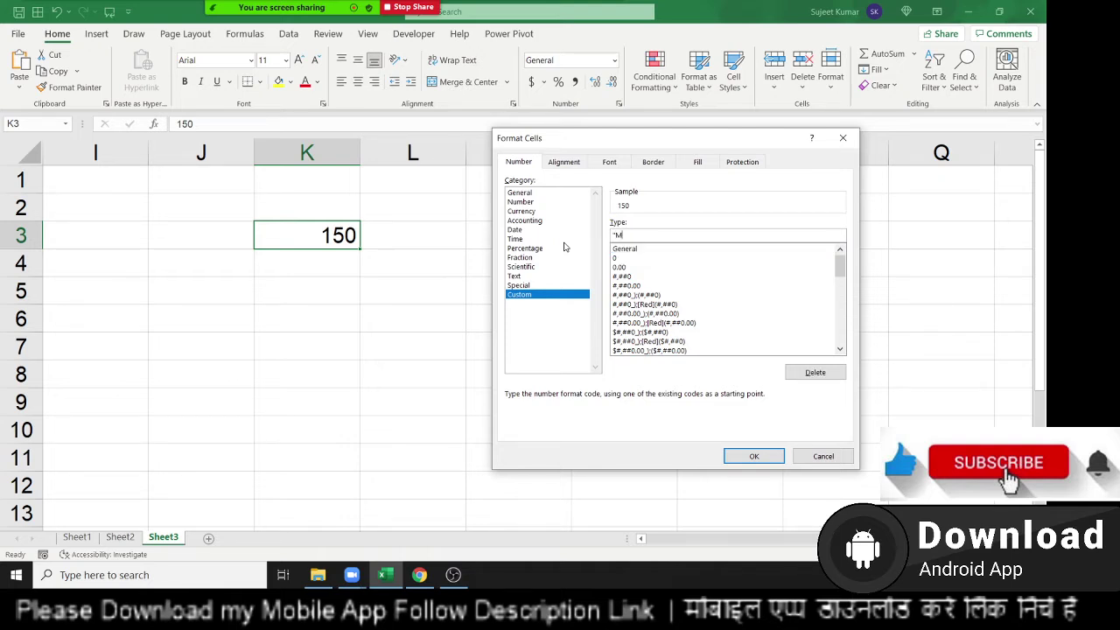
pyautogui.write('RP"')
pyautogui.click(751, 456)
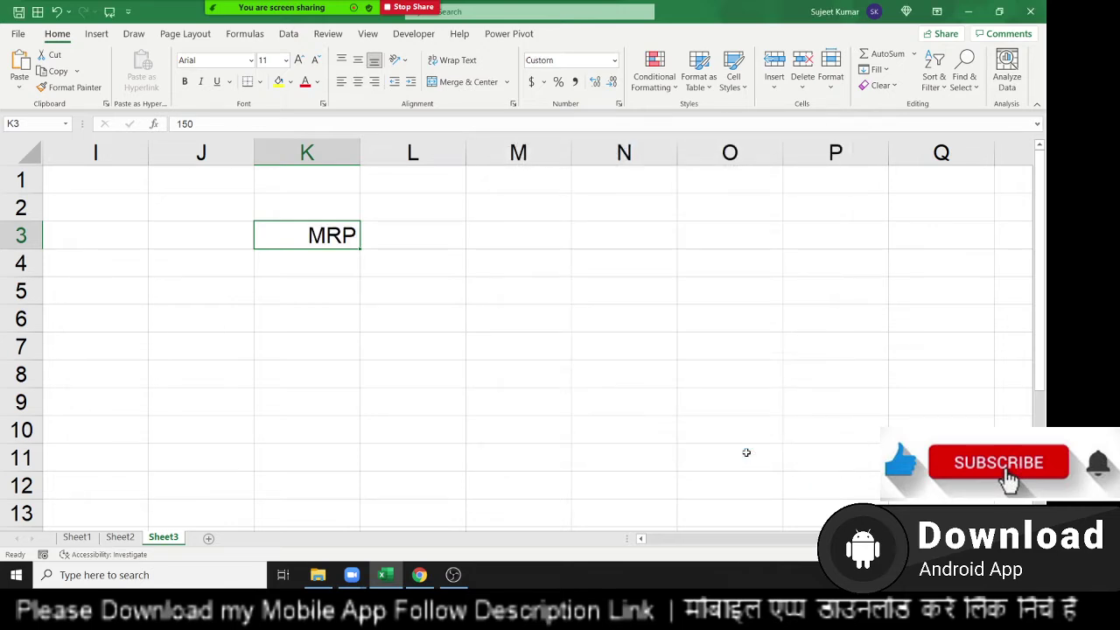
# - Add a 0 digit placeholder to K3's format so it reads MRP 150
pyautogui.click(619, 104)
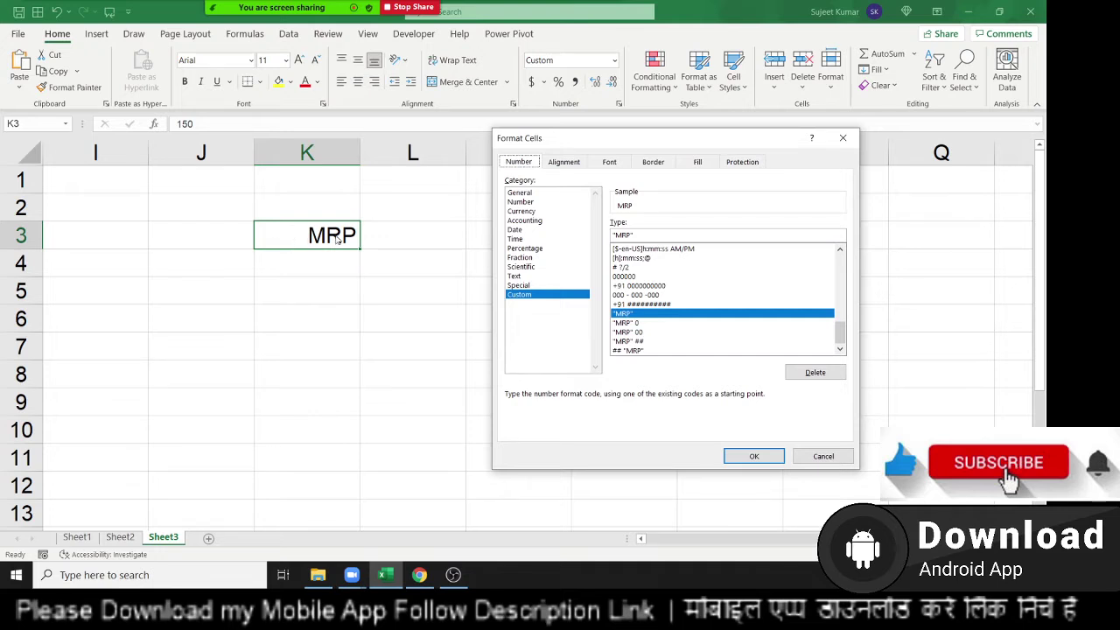
pyautogui.click(646, 237)
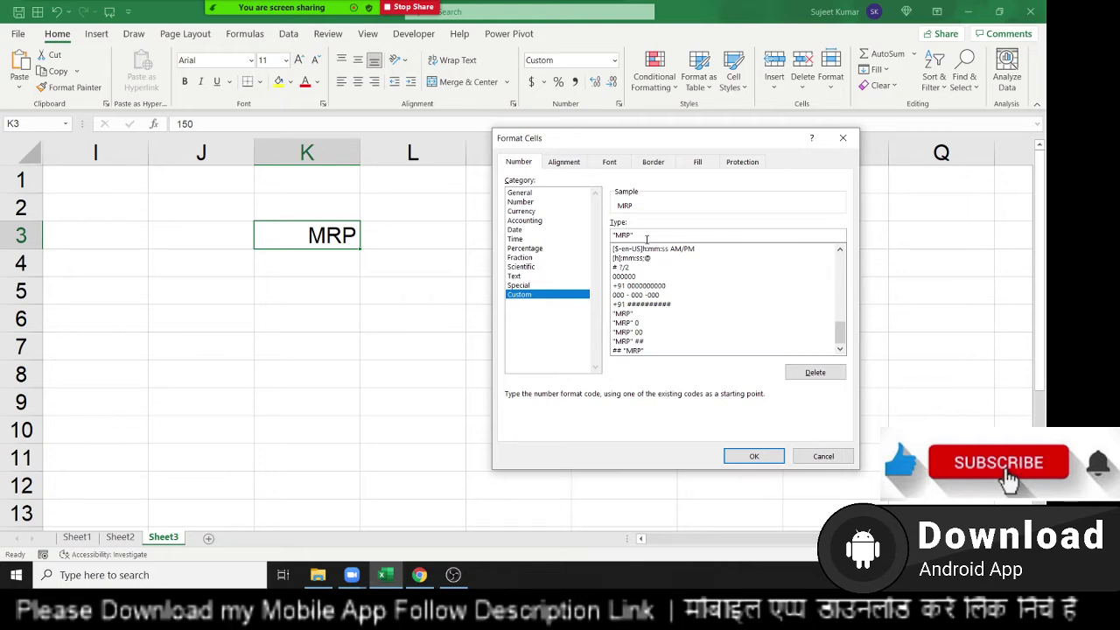
pyautogui.write('0')
pyautogui.press('Return')
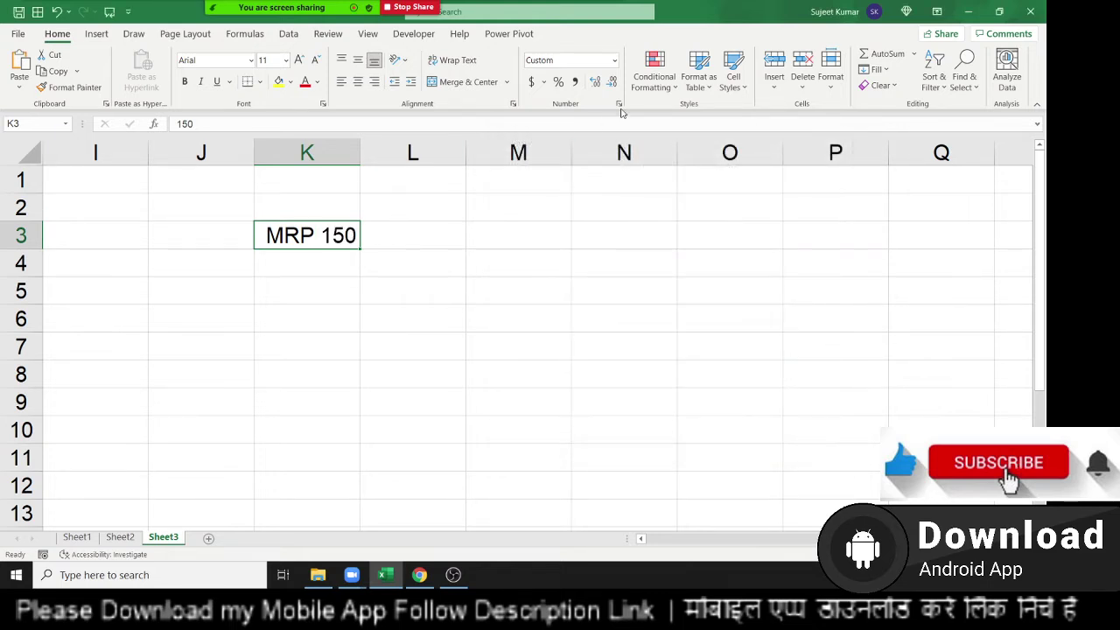
# - Change K3's format to "MRP" 00 and enter 5 to test the padding
pyautogui.click(619, 105)
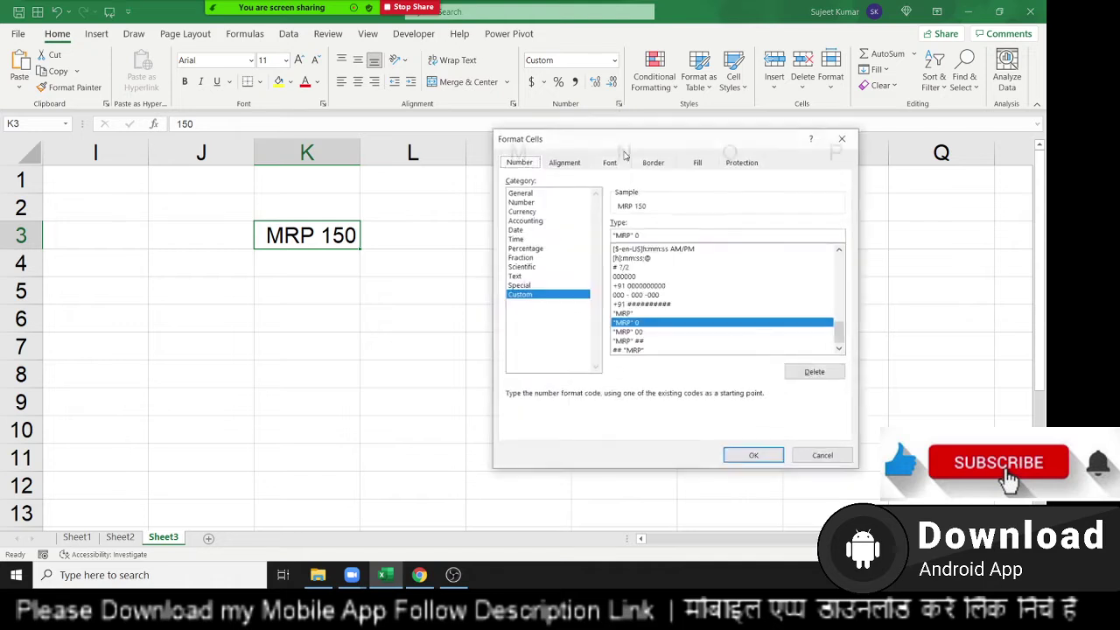
pyautogui.click(650, 236)
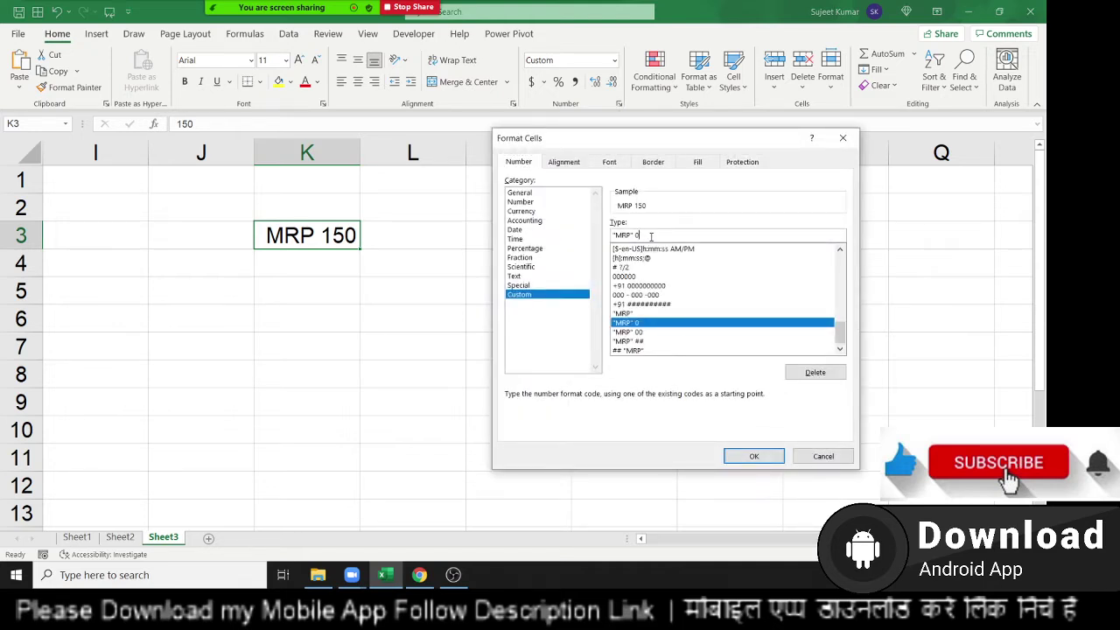
pyautogui.write('0')
pyautogui.press('Return')
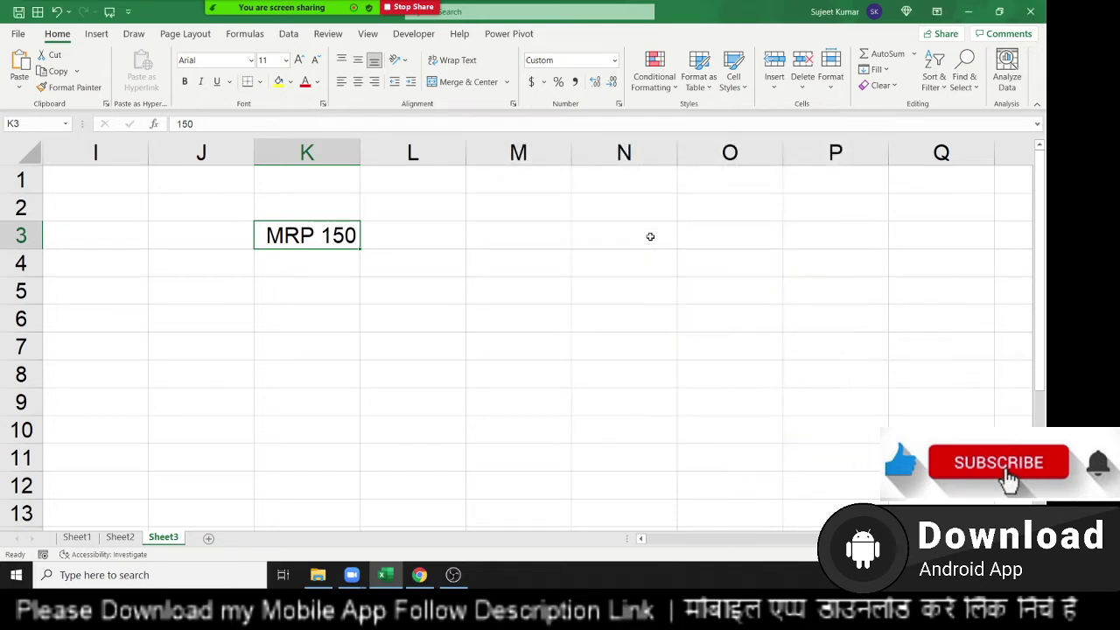
pyautogui.write('5')
pyautogui.press('Return')
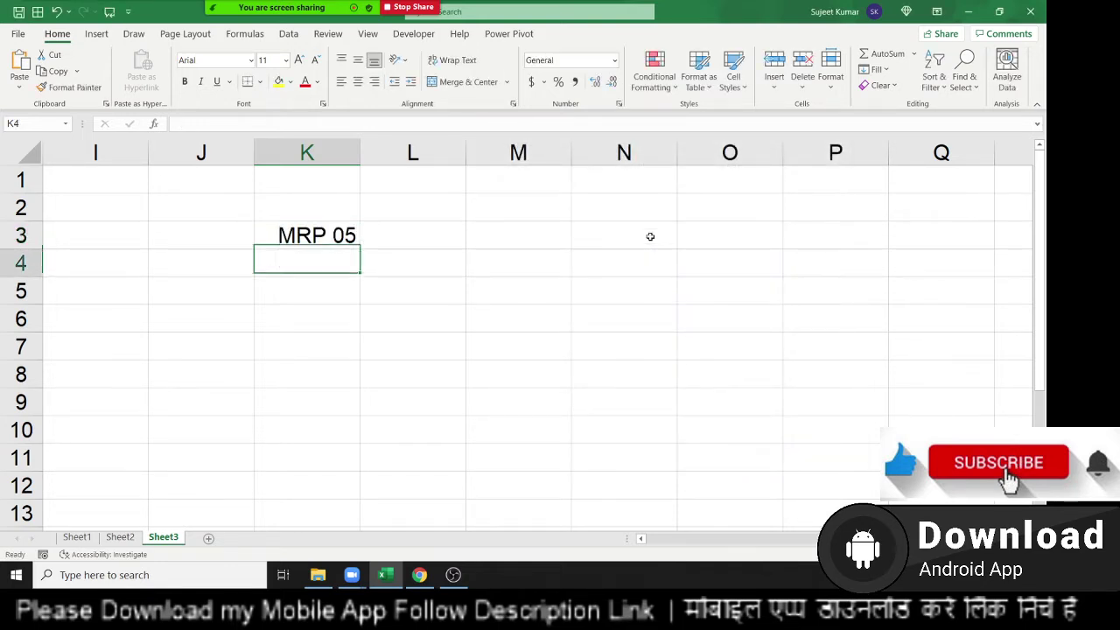
pyautogui.press('Up')
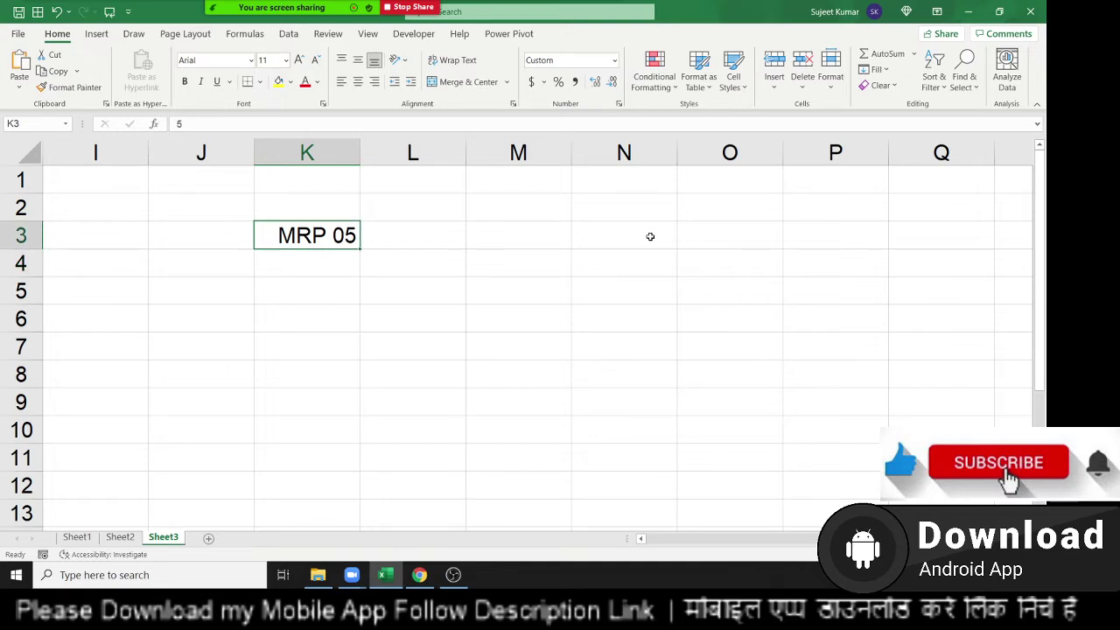
# - Change K3's format to "MRP" ## and enter 154, showing MRP 154
pyautogui.click(620, 105)
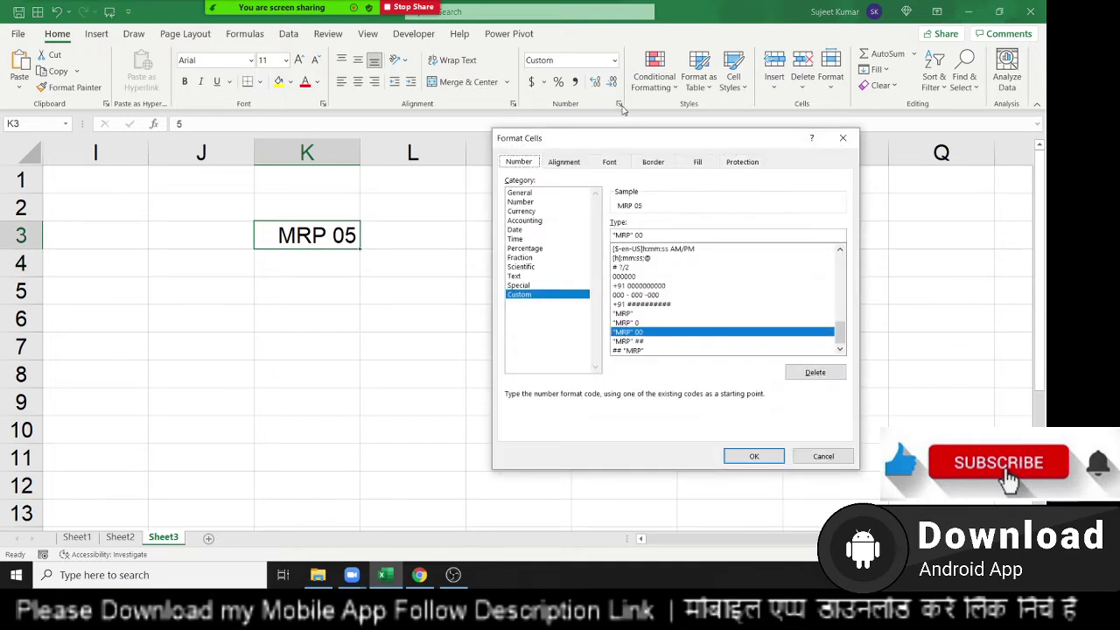
pyautogui.doubleClick(639, 234)
pyautogui.write('##')
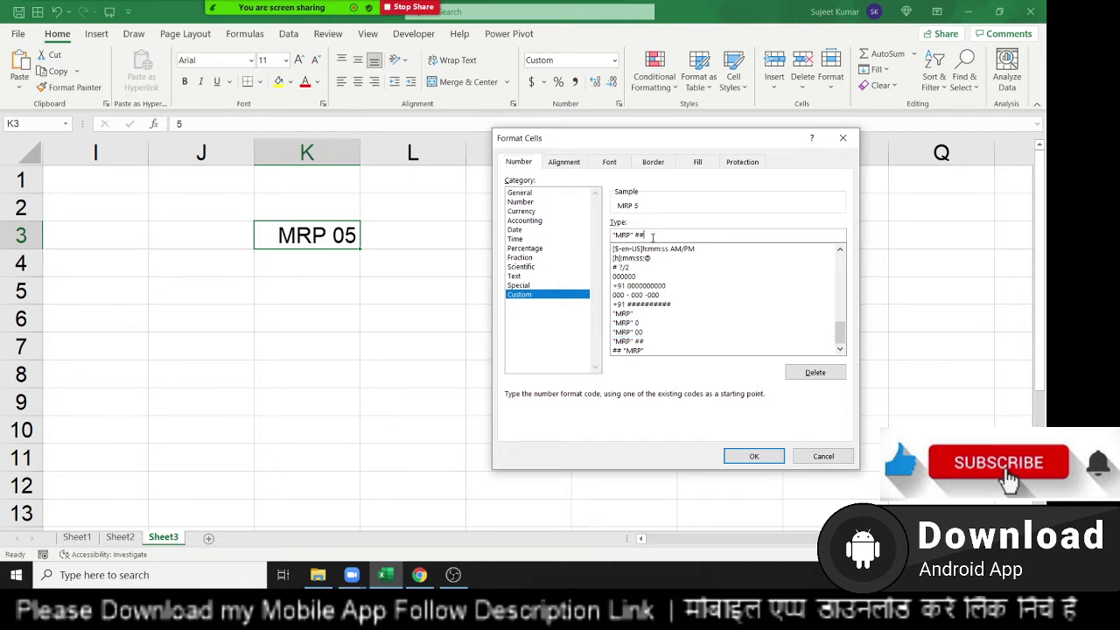
pyautogui.press('Return')
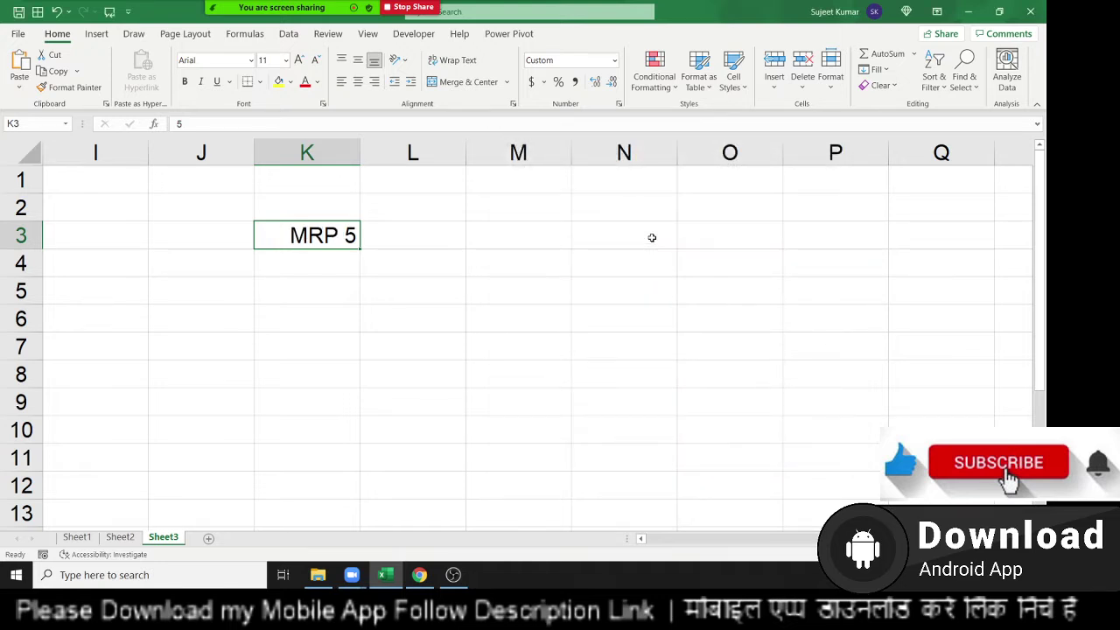
pyautogui.write('154')
pyautogui.press('Return')
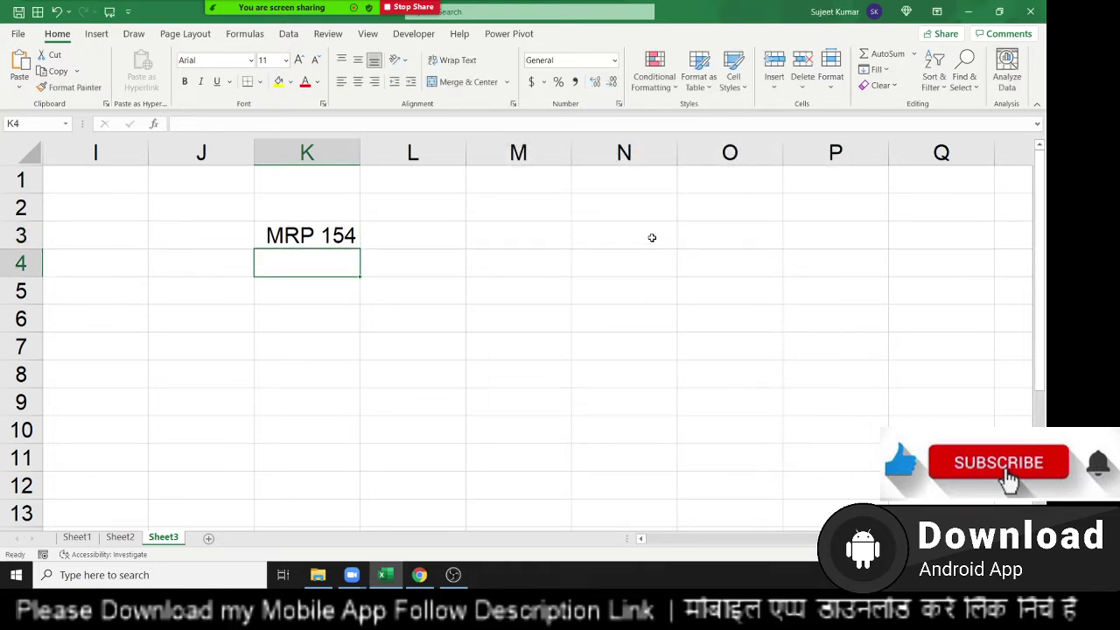
pyautogui.press('Up')
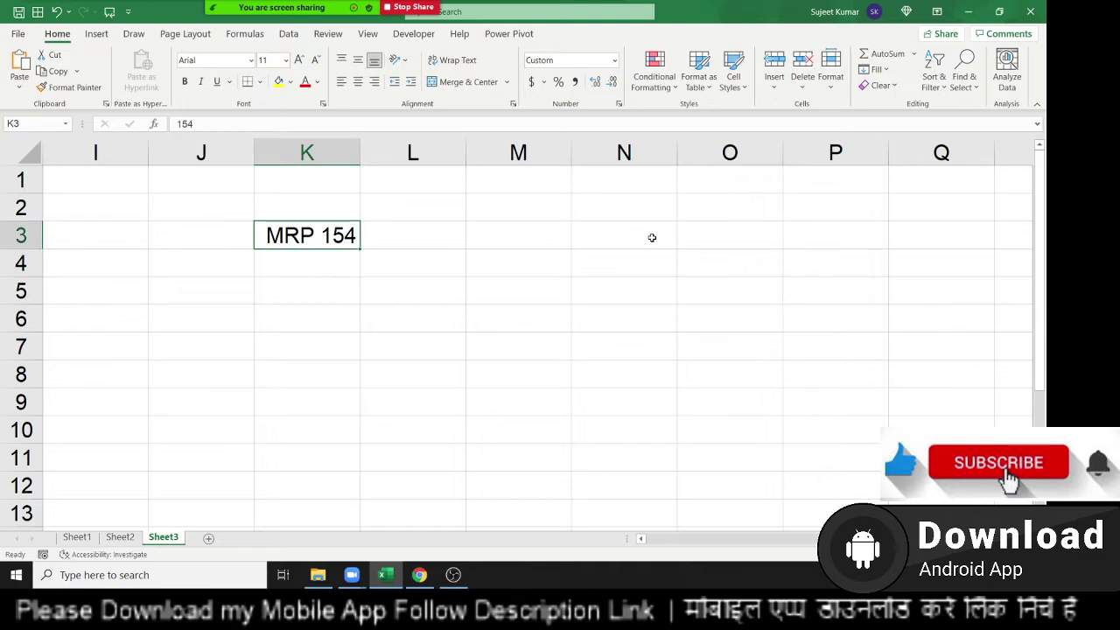
# - Change K3's format to 00 "MRP" so 154 displays as 154 MRP
pyautogui.click(619, 104)
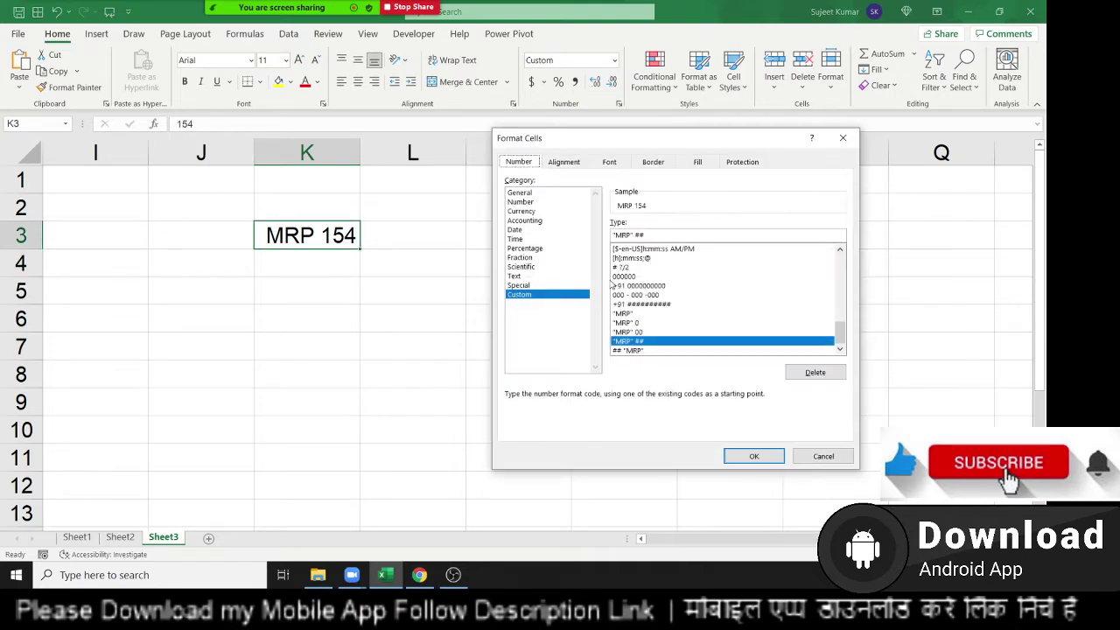
pyautogui.moveTo(633, 236); pyautogui.dragTo(652, 236)
pyautogui.press('BackSpace')
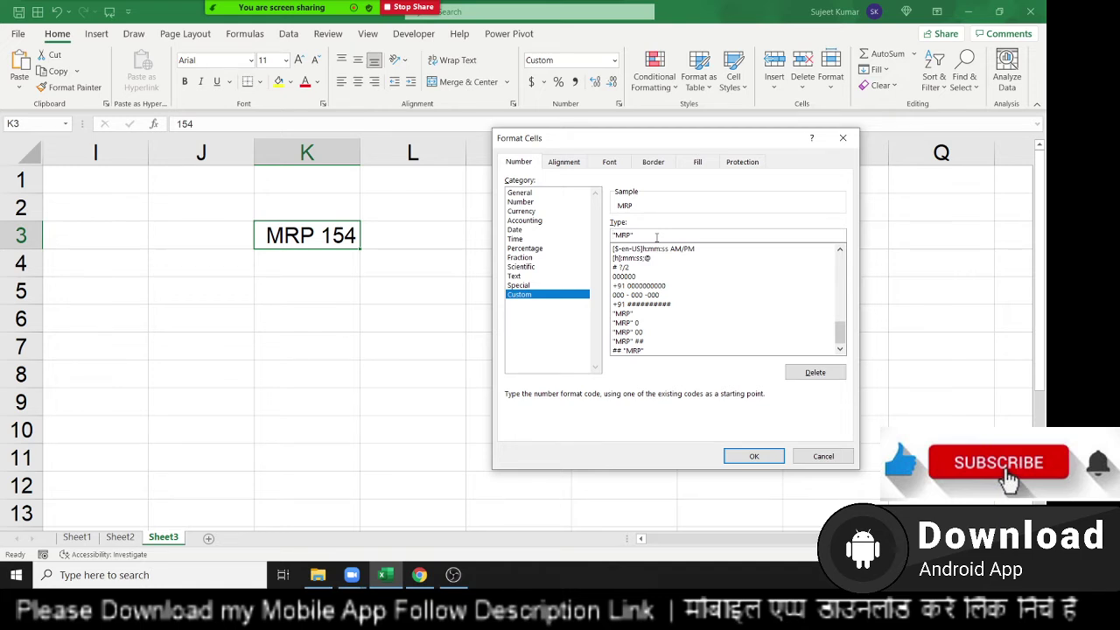
pyautogui.write('00')
pyautogui.press('Return')
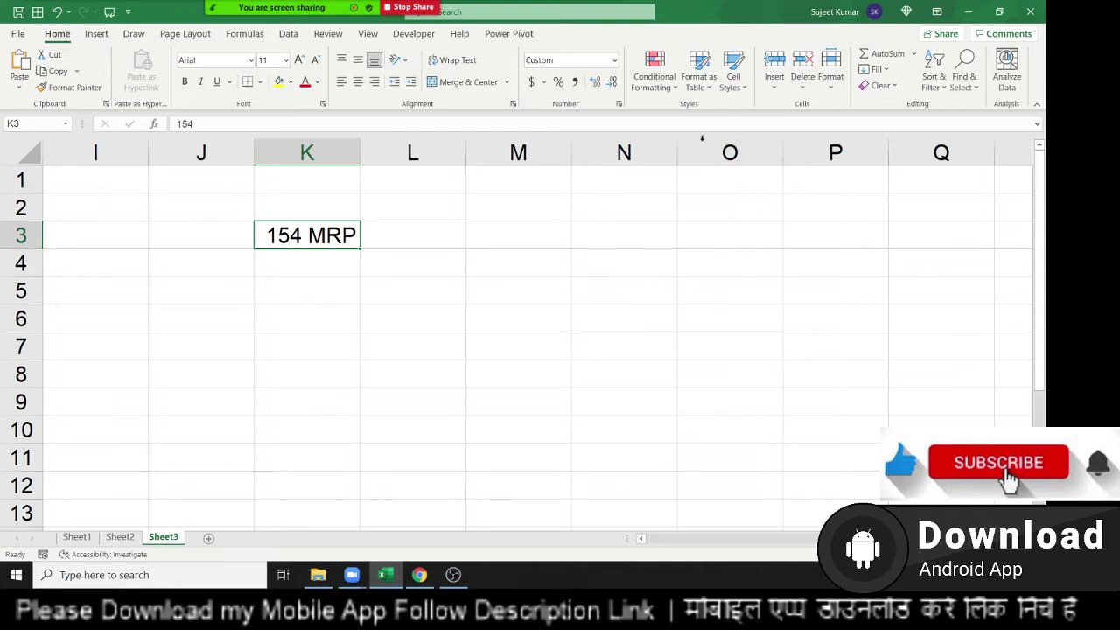
pyautogui.click(618, 104)
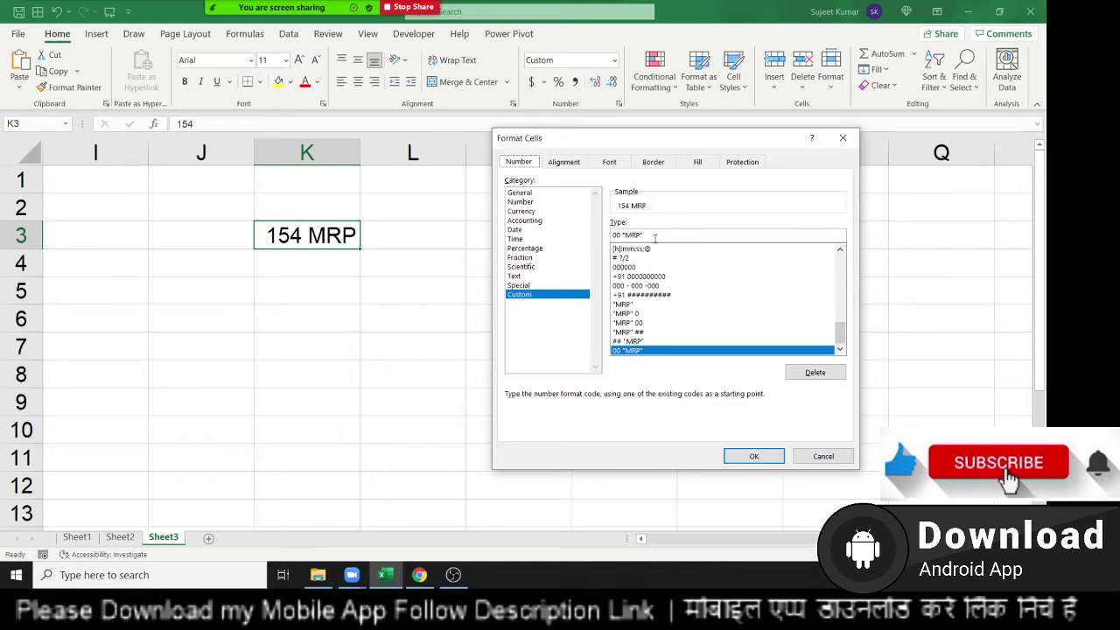
pyautogui.click(766, 456)
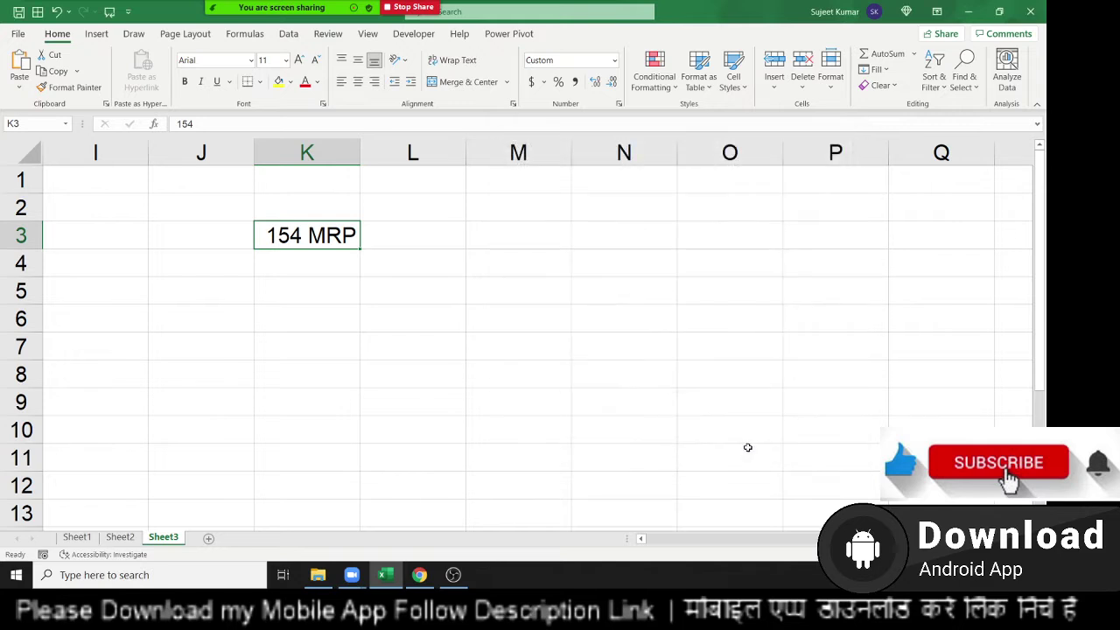
pyautogui.click(414, 288)
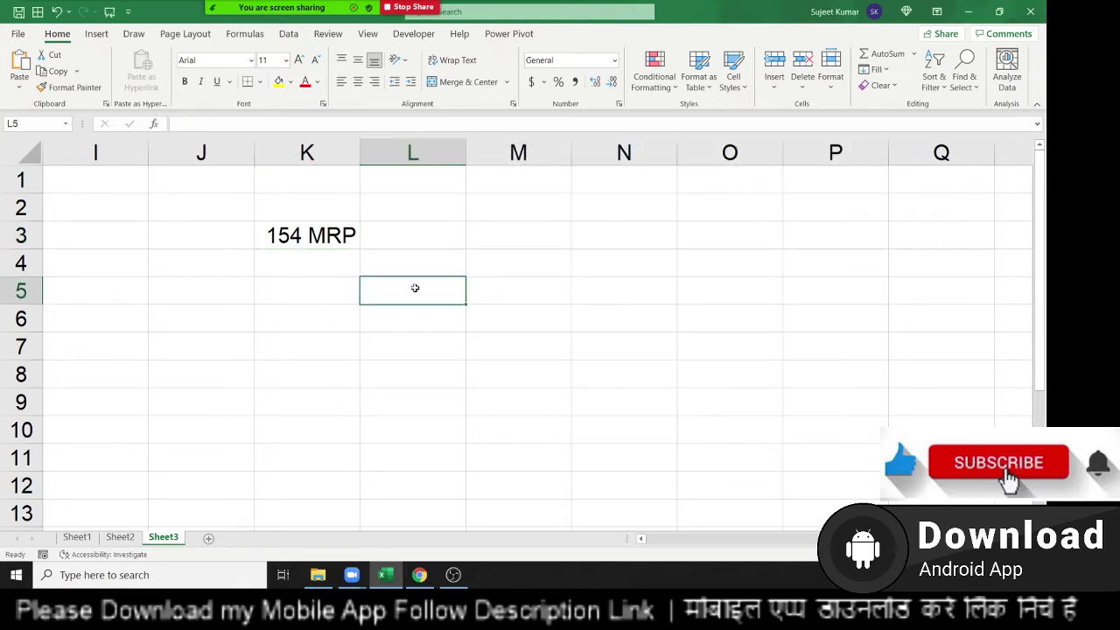
# - Enter 54.36 in L5 and apply the custom format 0# "Rupees" .00 "Paise"
pyautogui.write('54')
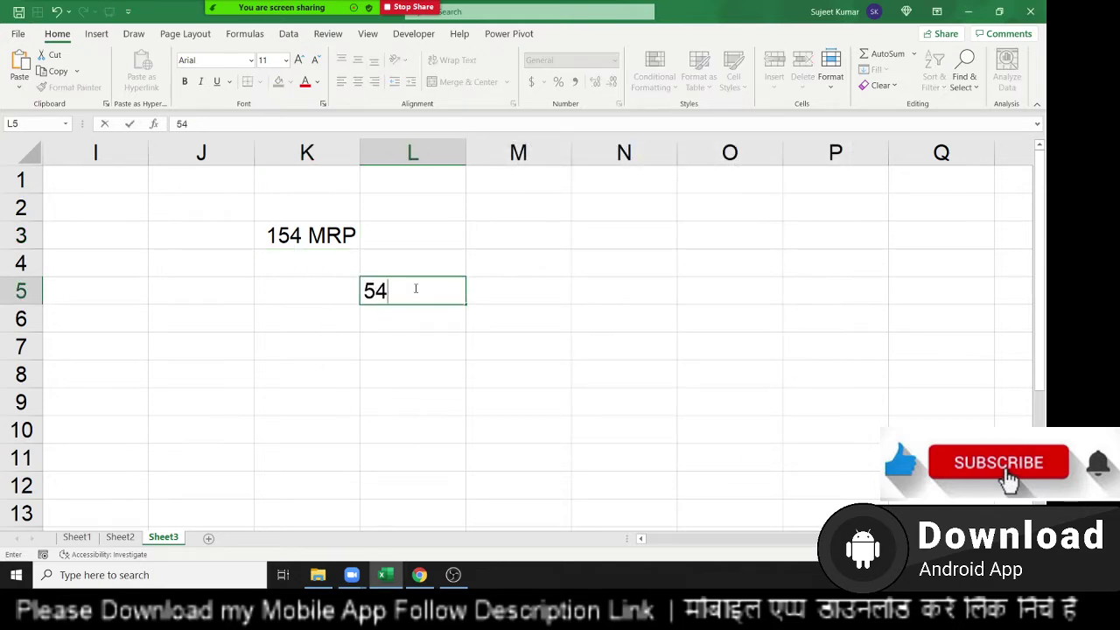
pyautogui.write('.36')
pyautogui.press('Return')
pyautogui.click(436, 285)
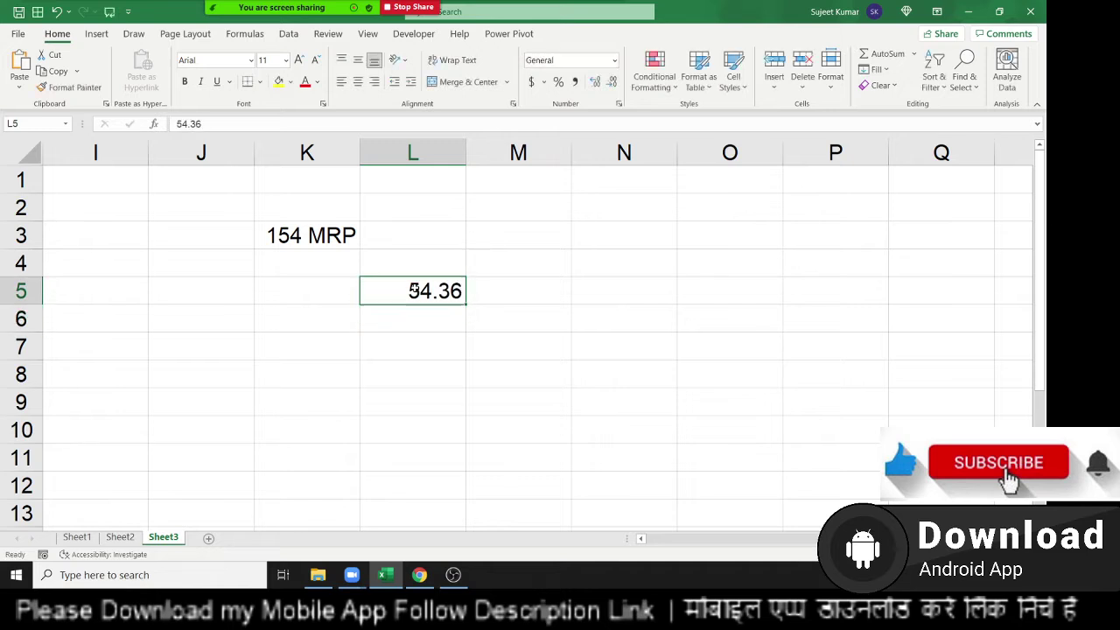
pyautogui.click(618, 103)
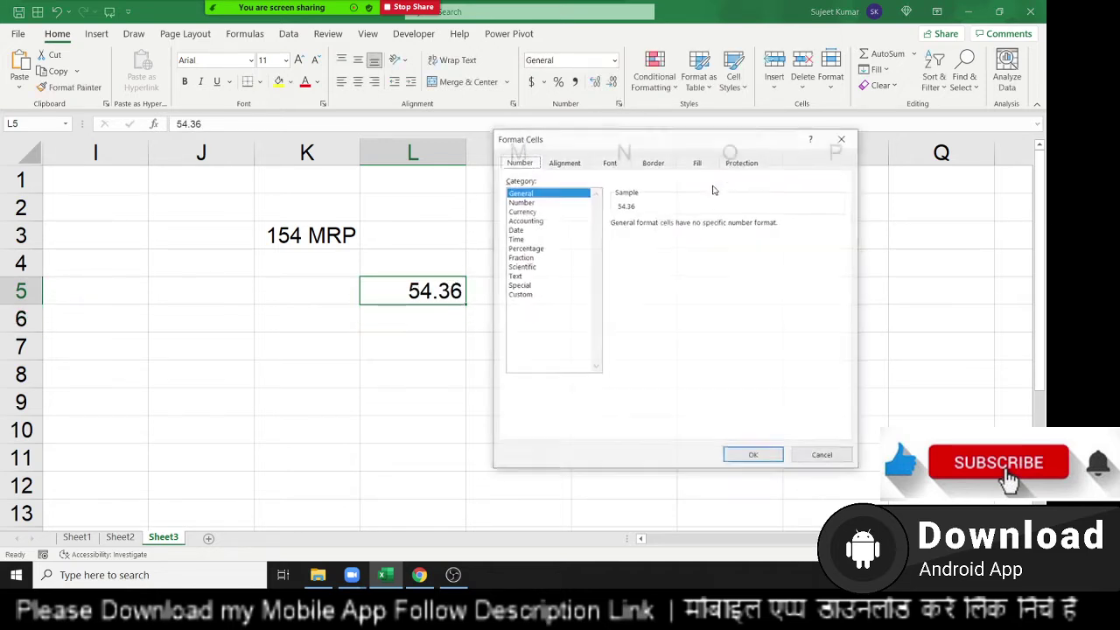
pyautogui.click(529, 296)
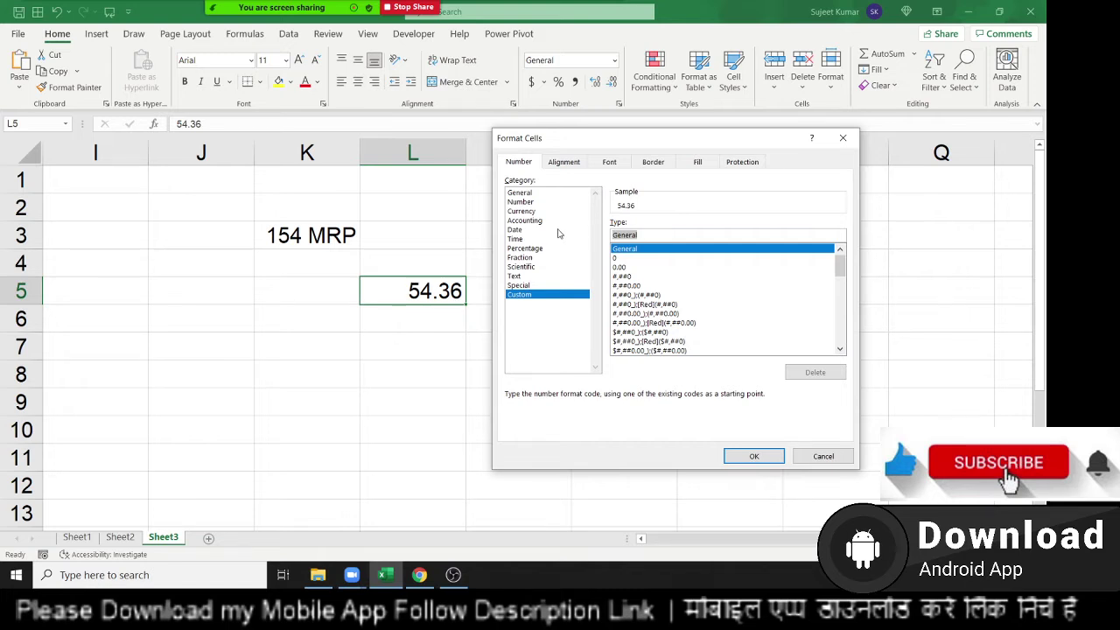
pyautogui.write('0#')
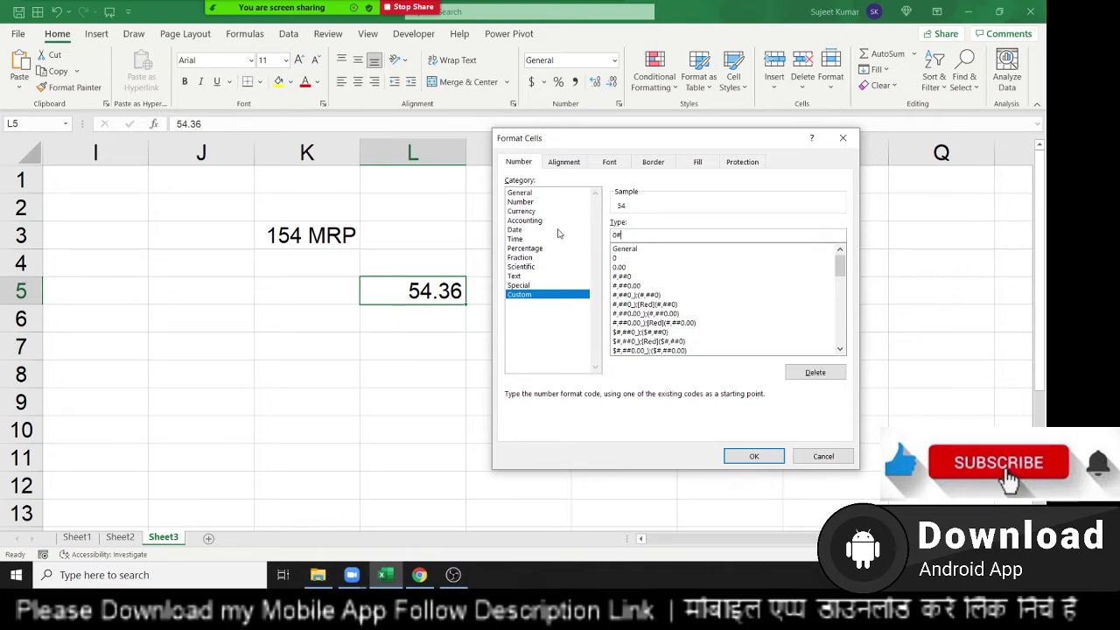
pyautogui.write('.')
pyautogui.write('"Rue')
pyautogui.write('p')
pyautogui.press('BackSpace')
pyautogui.press('BackSpace')
pyautogui.write('p')
pyautogui.write('ees')
pyautogui.write('"')
pyautogui.write(' .00 "')
pyautogui.write('Paise|')
pyautogui.write('"')
pyautogui.press('Return')
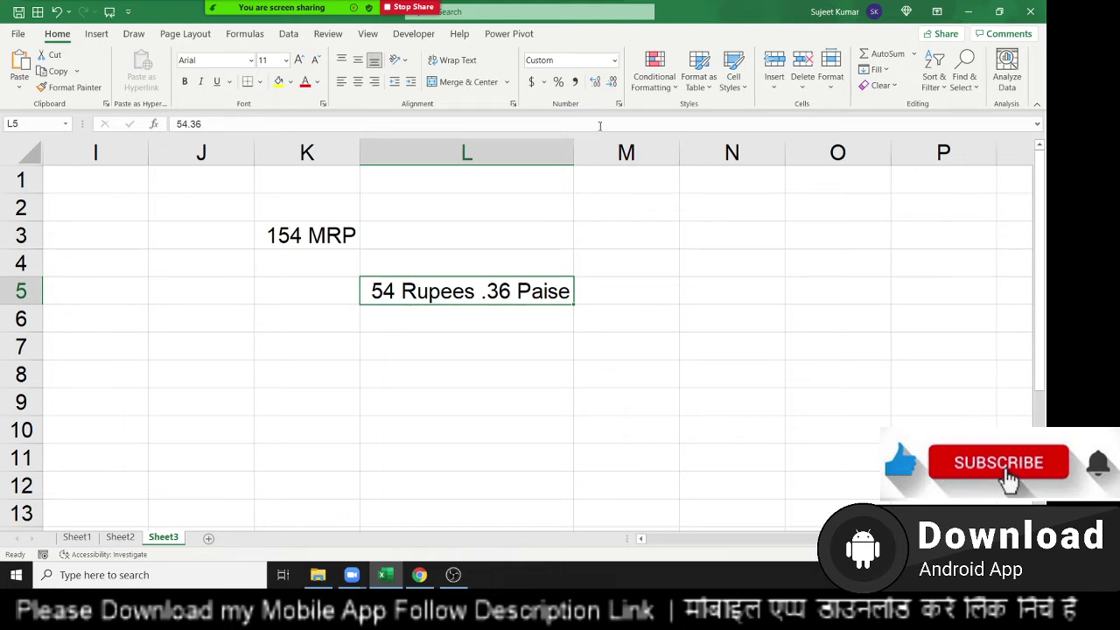
# - Change the rupee placeholder in L5's format from 0# to 00
pyautogui.click(618, 105)
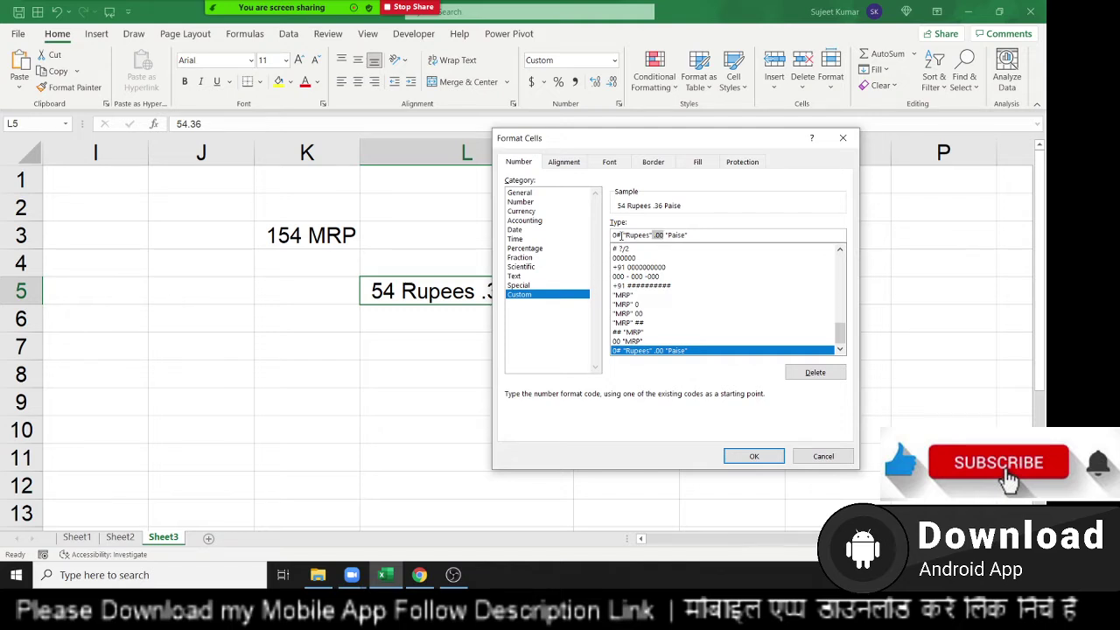
pyautogui.click(620, 234)
pyautogui.press('BackSpace')
pyautogui.write('0')
pyautogui.press('Return')
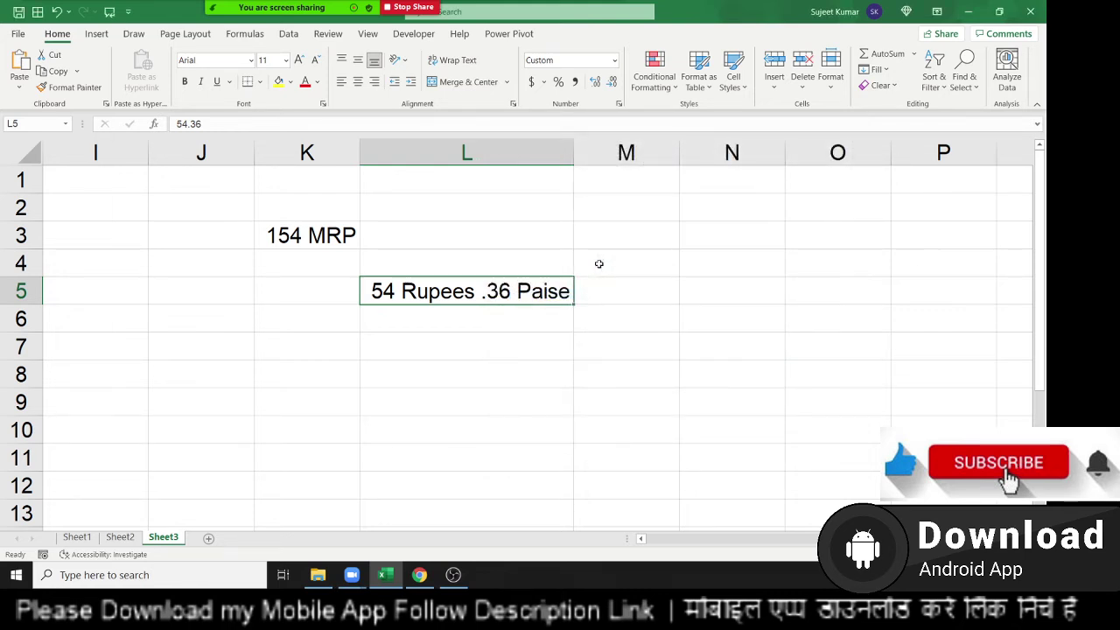
pyautogui.press('BackSpace')
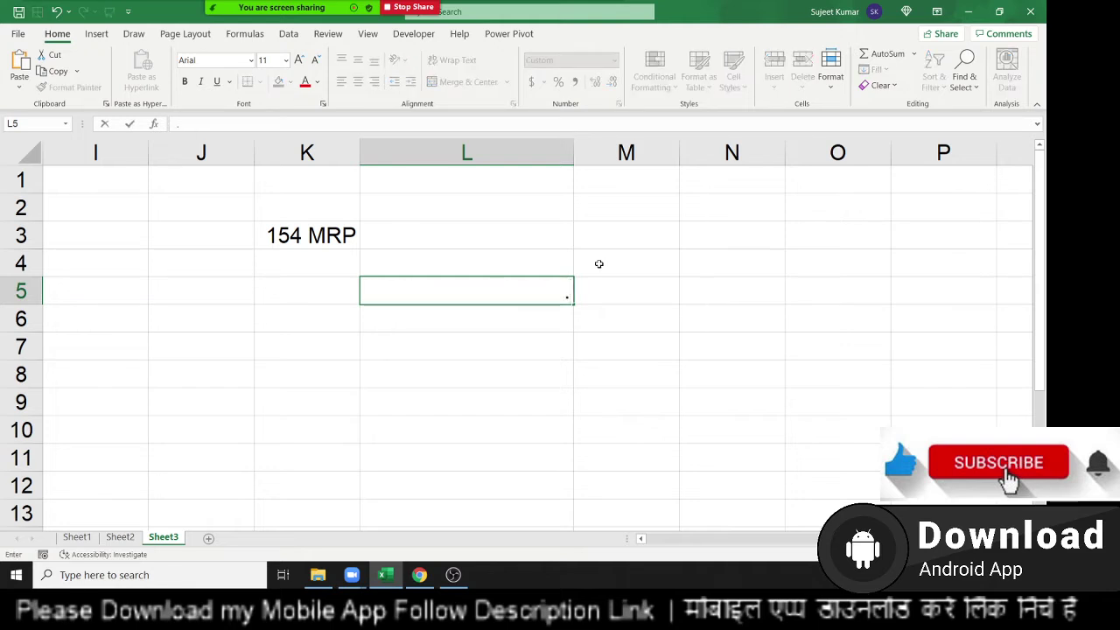
# - Enter .50 in L5 to test the Rupees/Paise format
pyautogui.write('.50')
pyautogui.press('Return')
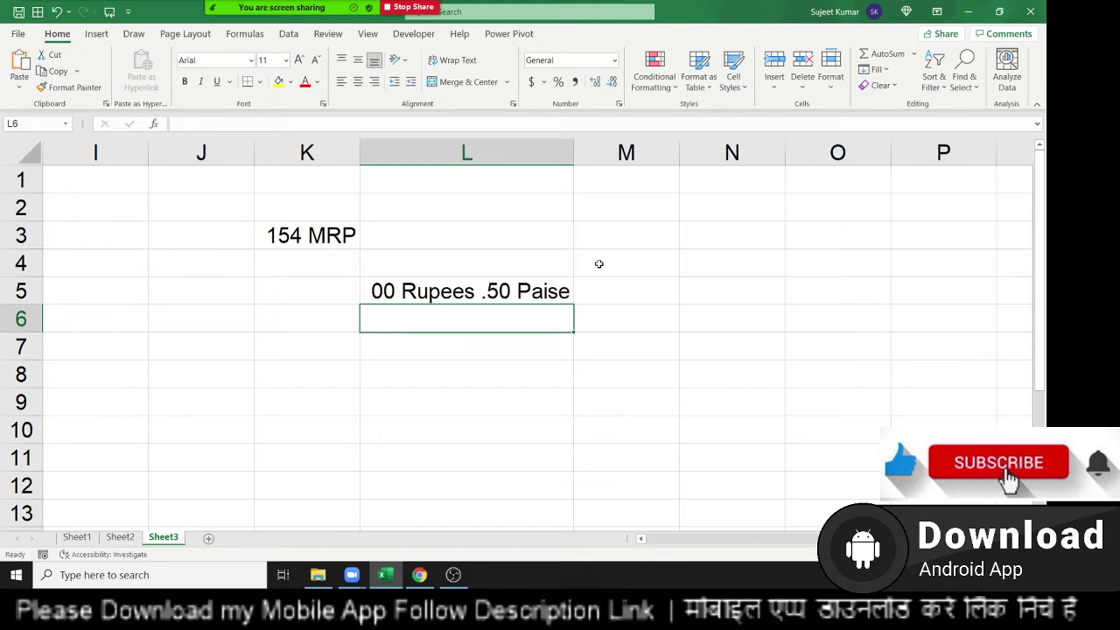
pyautogui.click(619, 103)
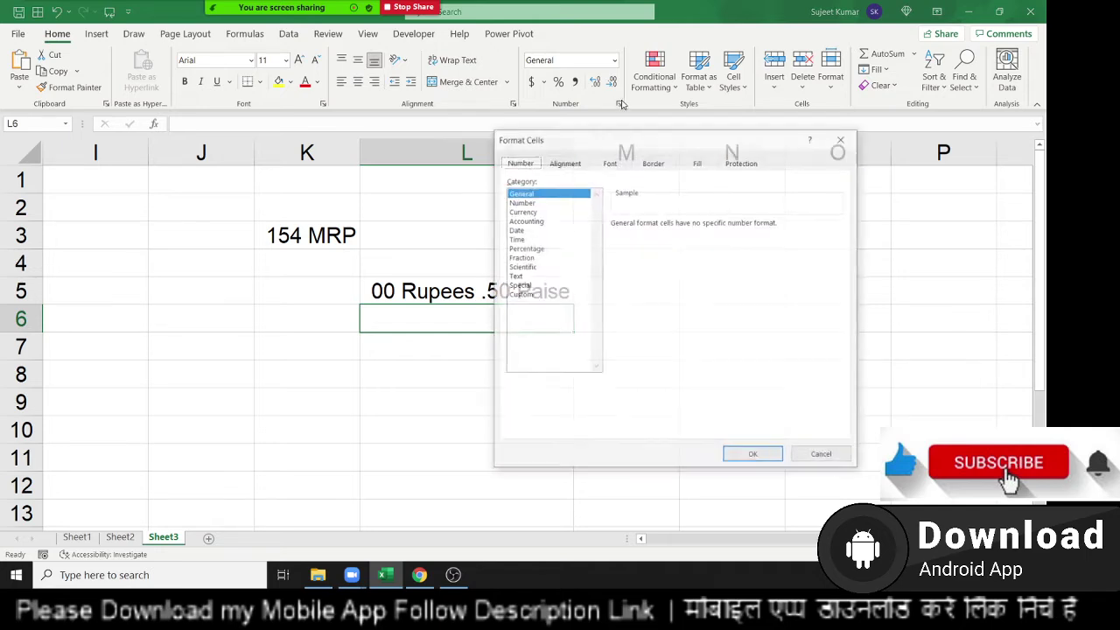
pyautogui.press('Escape')
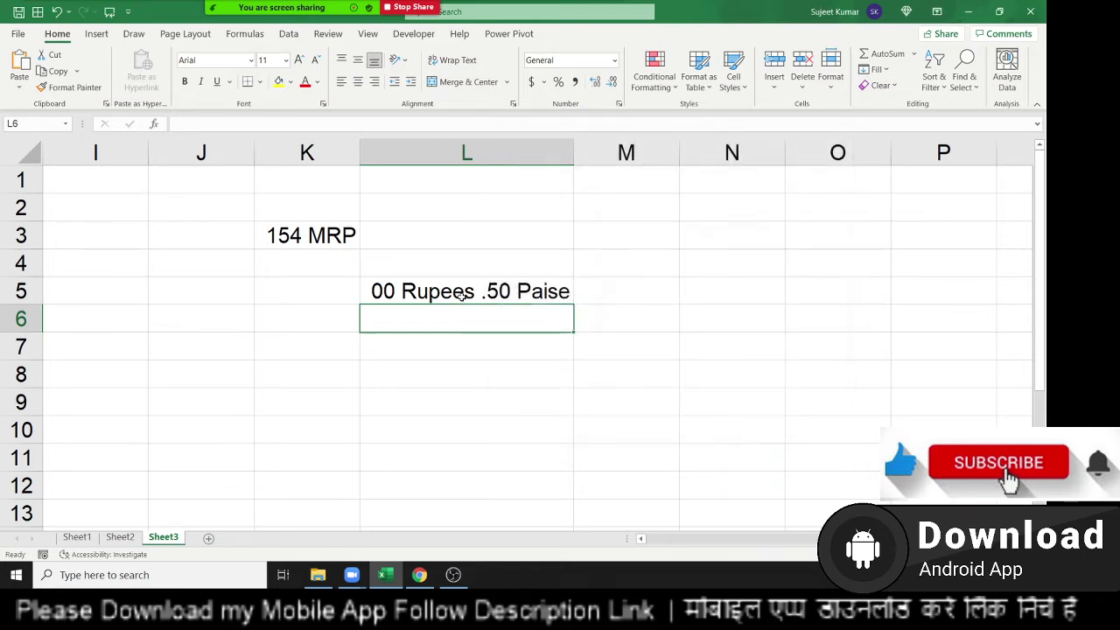
# - Change L5's rupee placeholder to a single 0, then enter 5.3 to show 5 Rupees .30 Paise
pyautogui.click(461, 295)
pyautogui.click(619, 103)
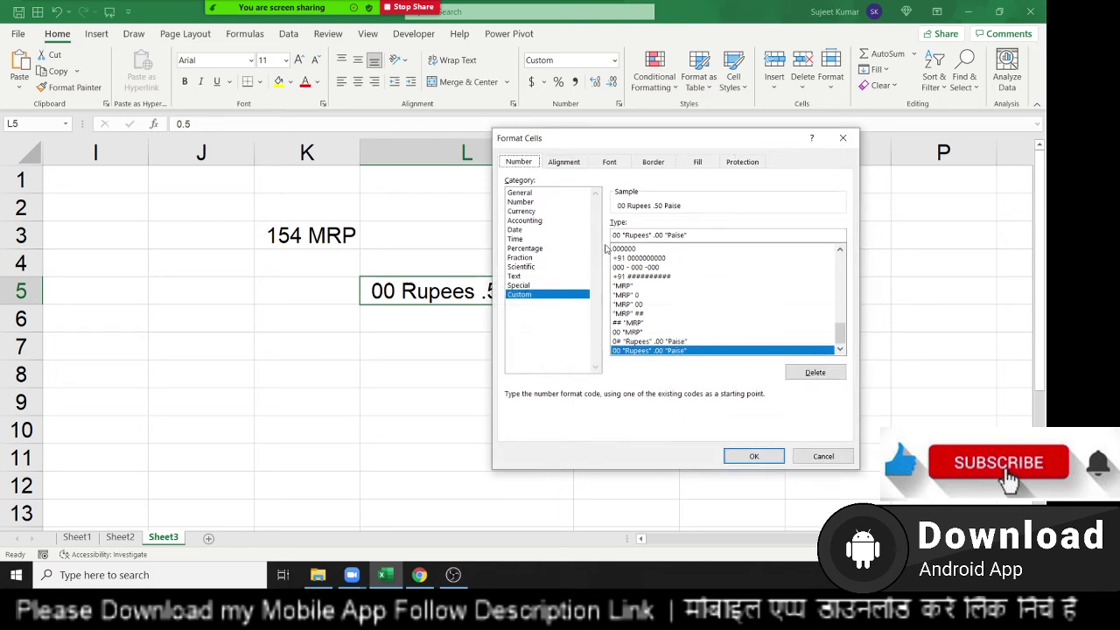
pyautogui.click(615, 235)
pyautogui.press('BackSpace')
pyautogui.press('BackSpace')
pyautogui.write('##')
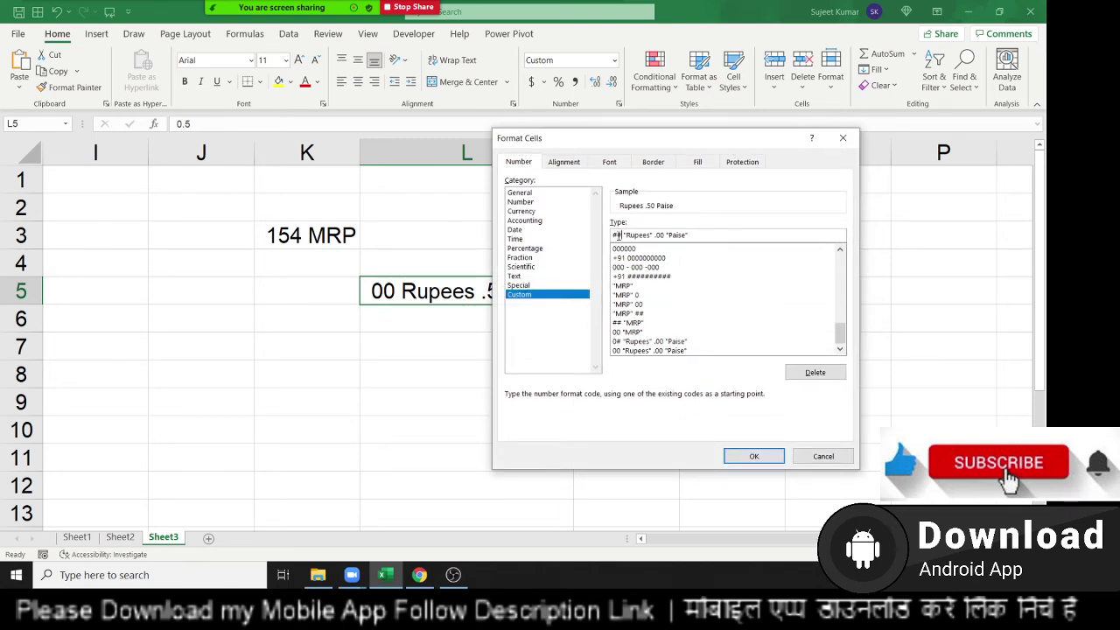
pyautogui.press('Return')
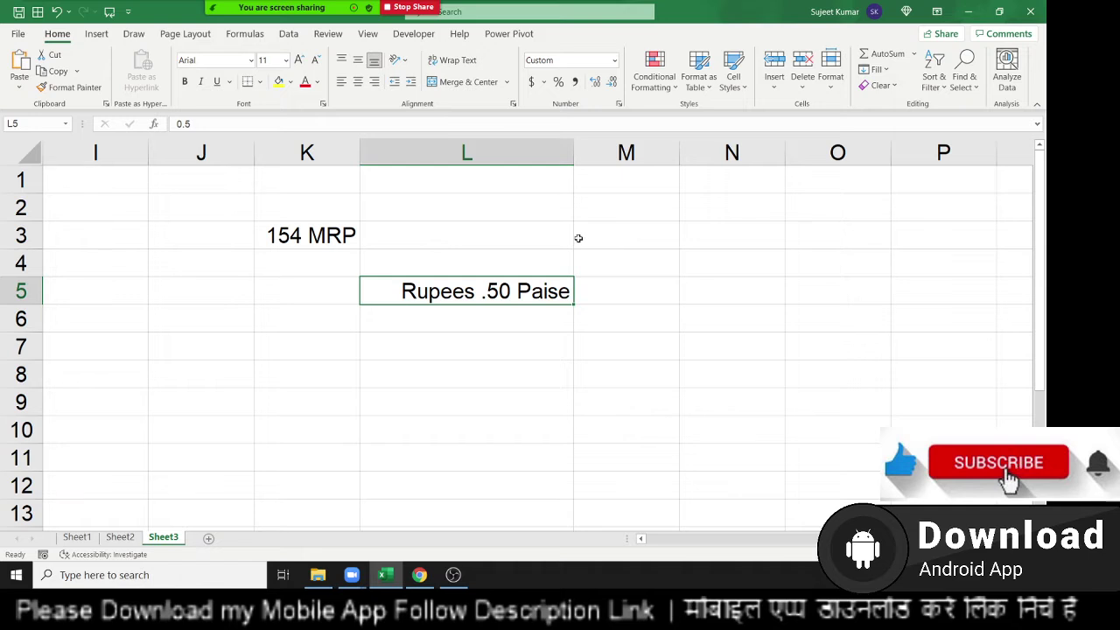
pyautogui.click(618, 103)
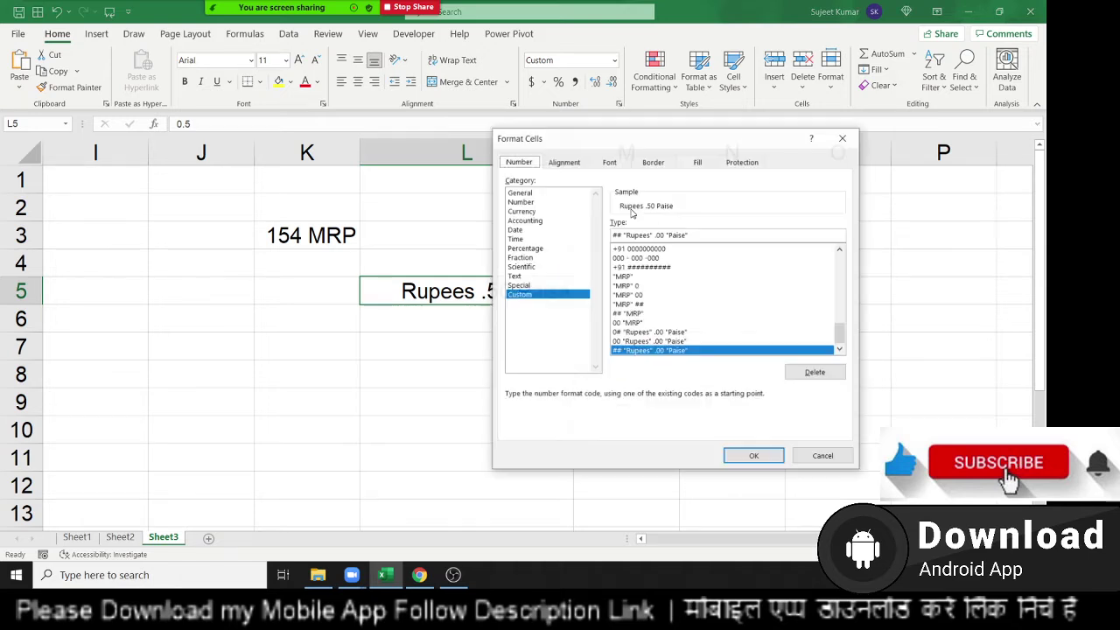
pyautogui.doubleClick(617, 234)
pyautogui.write('0')
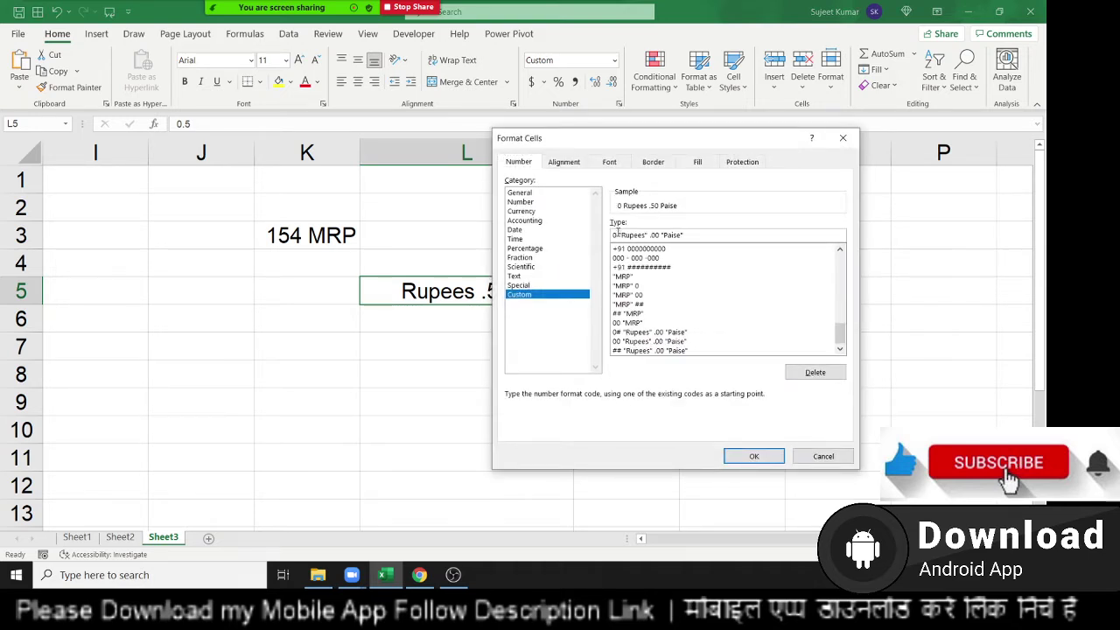
pyautogui.press('Return')
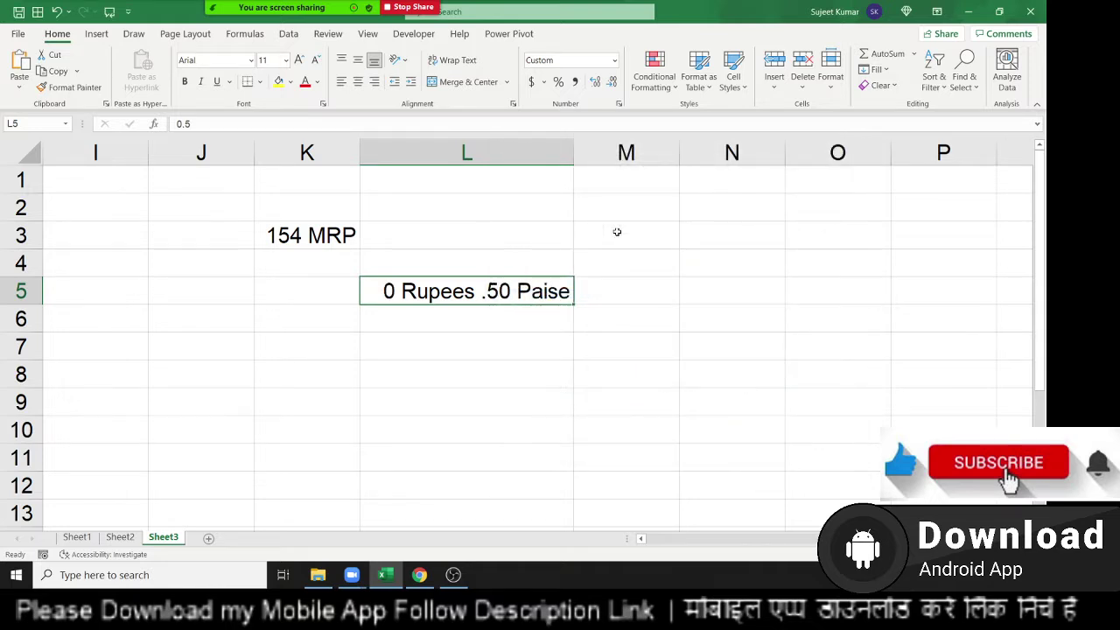
pyautogui.write('5.3')
pyautogui.press('Return')
# - Insert # after the leading 0 in L5's format so 5.3 shows 05 Rupees .30 Paise
pyautogui.click(619, 103)
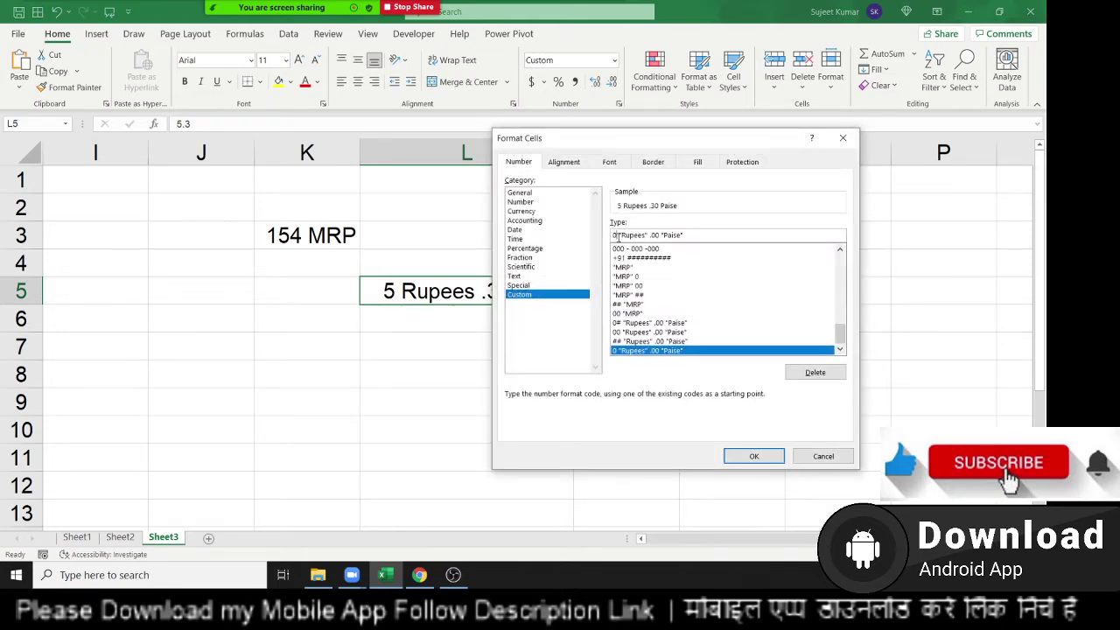
pyautogui.click(621, 236)
pyautogui.write('#')
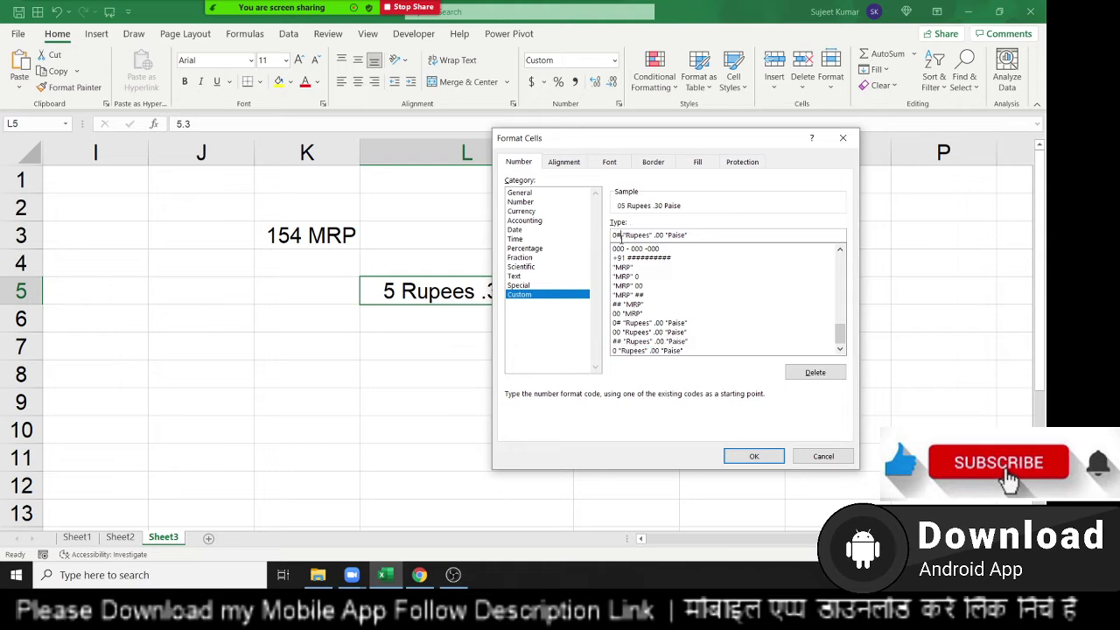
pyautogui.press('Return')
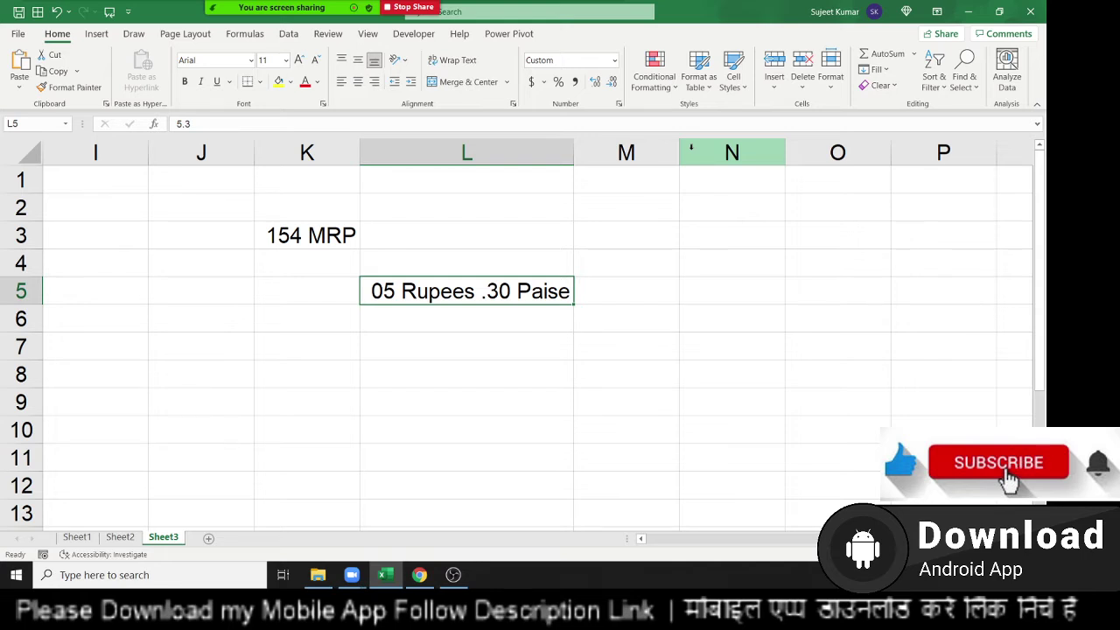
pyautogui.press('Return')
pyautogui.press('Up')
# - Type a masked card number with XXXX XXXX middle groups in L7, and its digits alone in L8
pyautogui.click(467, 319)
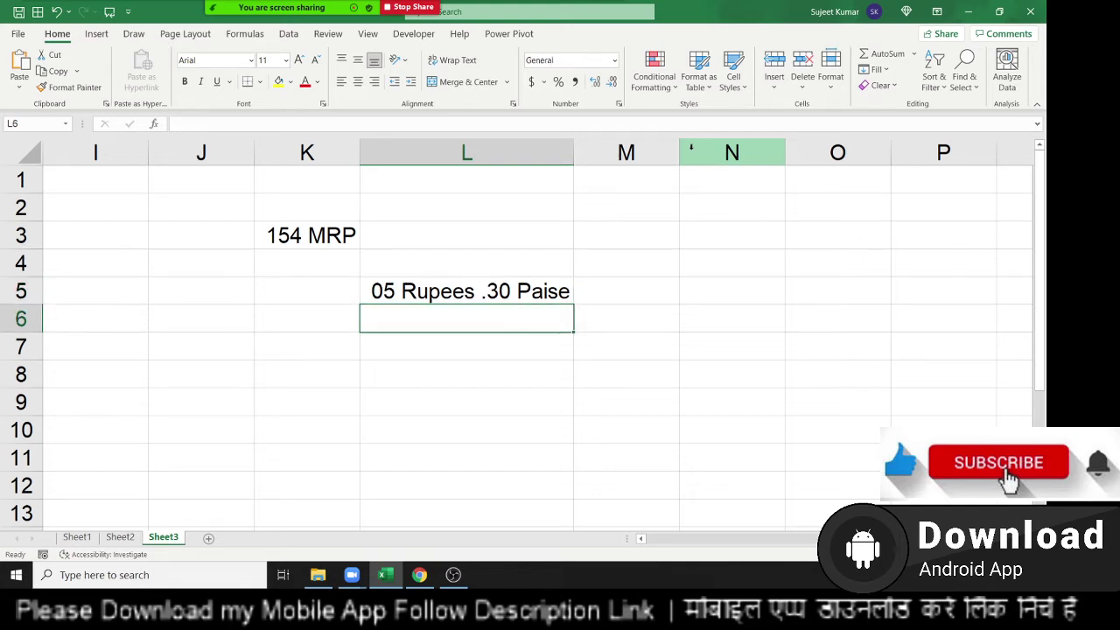
pyautogui.scroll(-2, 302, 329)
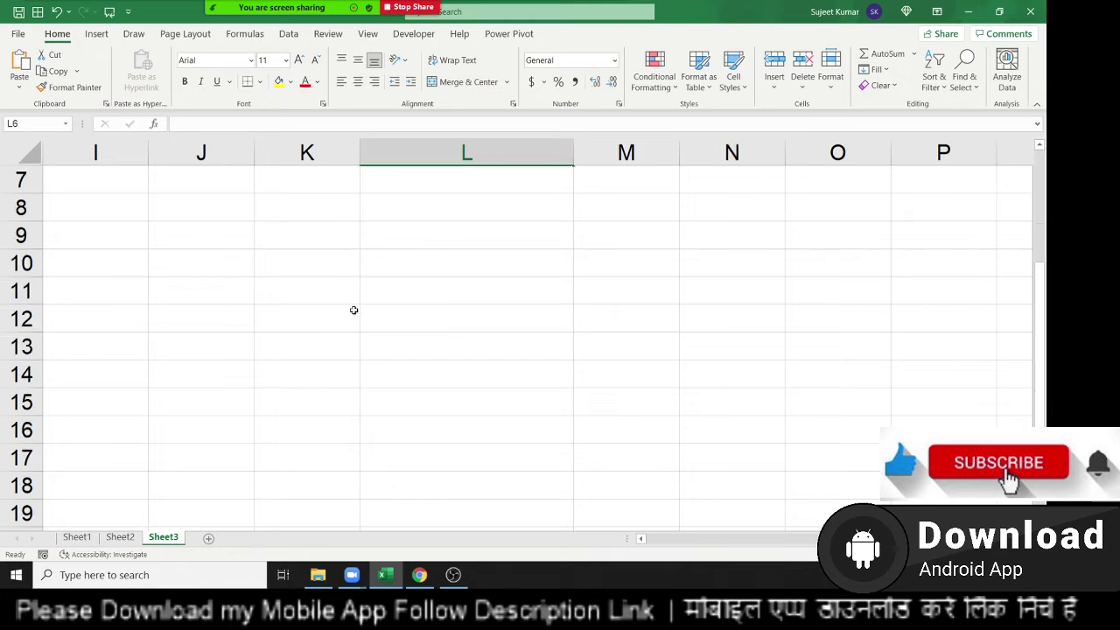
pyautogui.scroll(2, 353, 310)
pyautogui.click(385, 341)
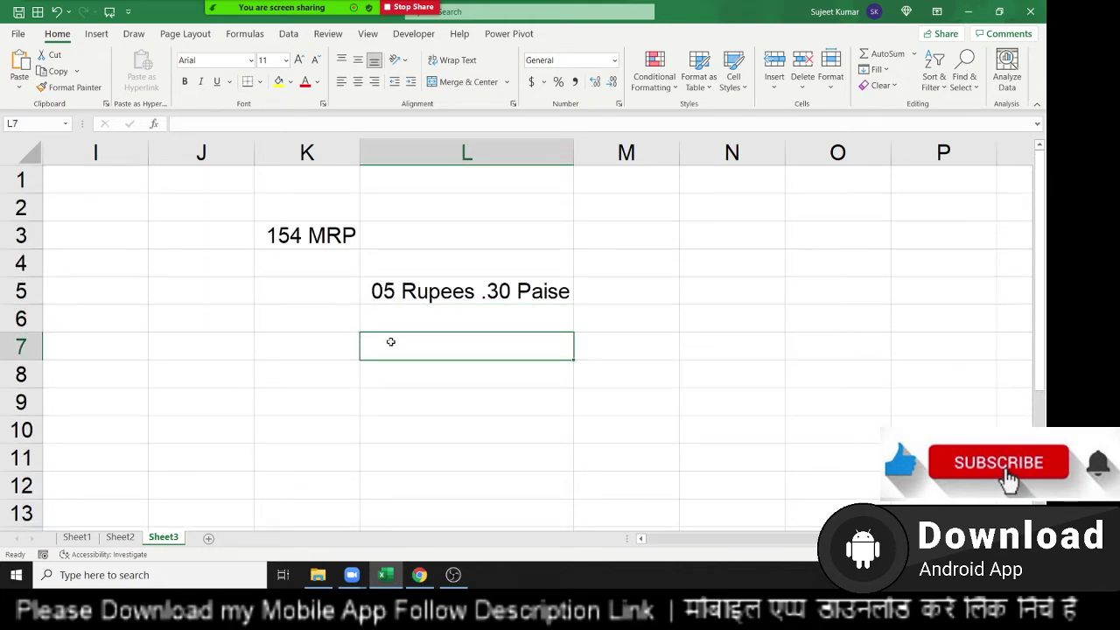
pyautogui.write('1236')
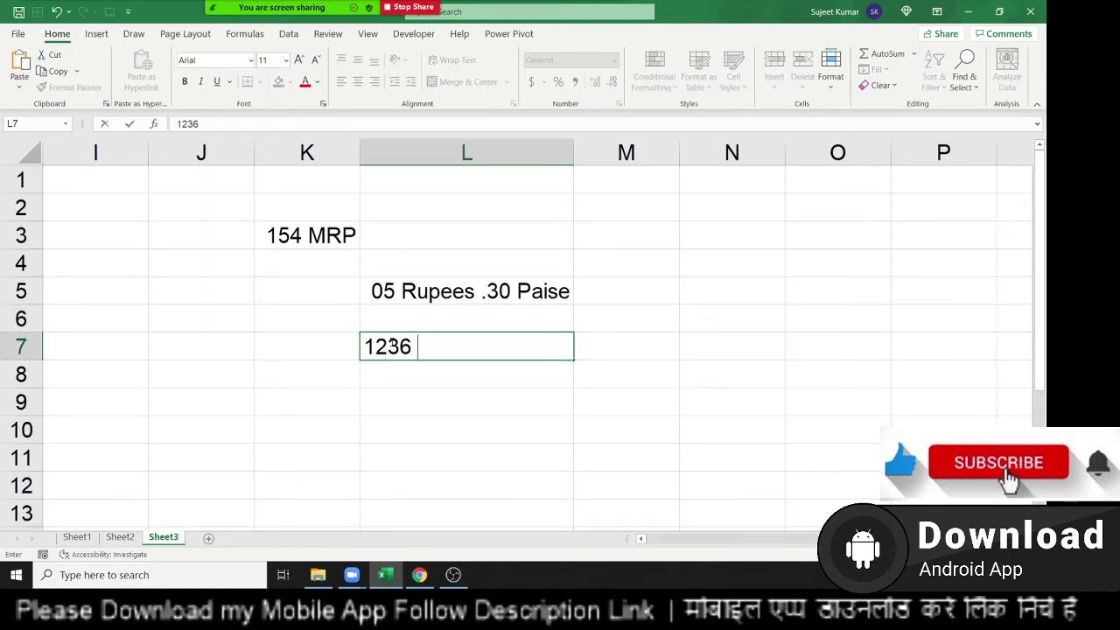
pyautogui.write(' XXXX ')
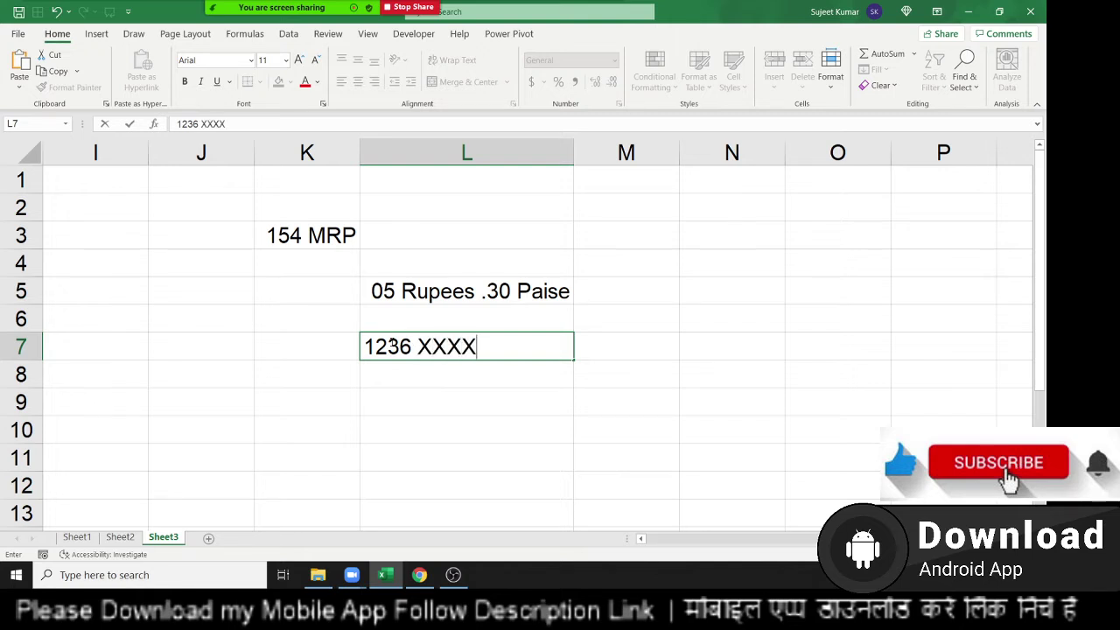
pyautogui.write('X')
pyautogui.write('XXX 85')
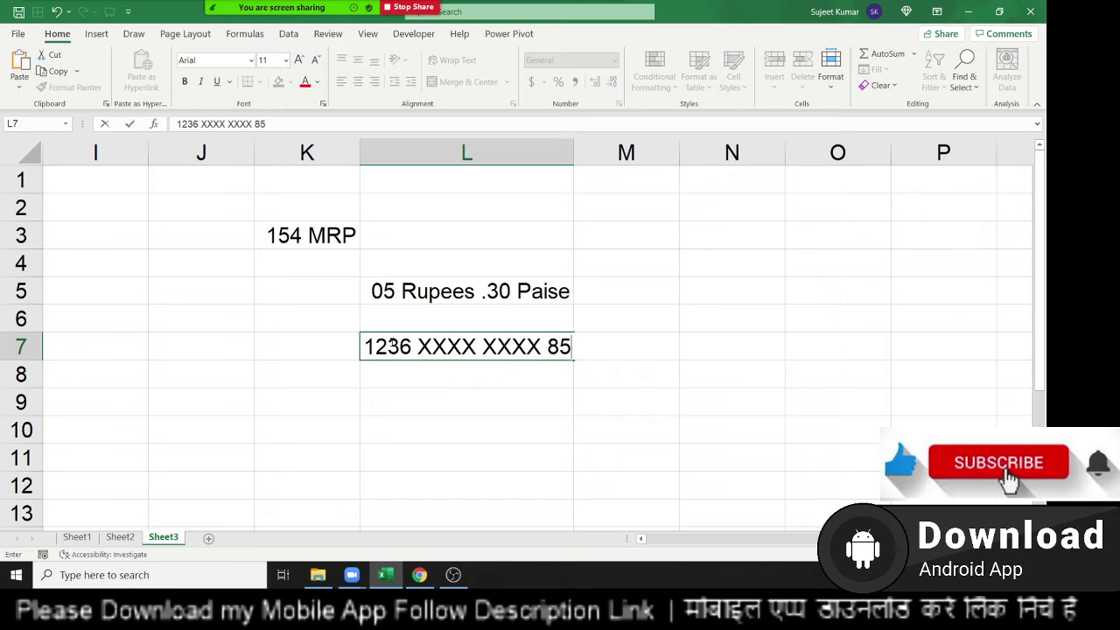
pyautogui.write('21')
pyautogui.press('Return')
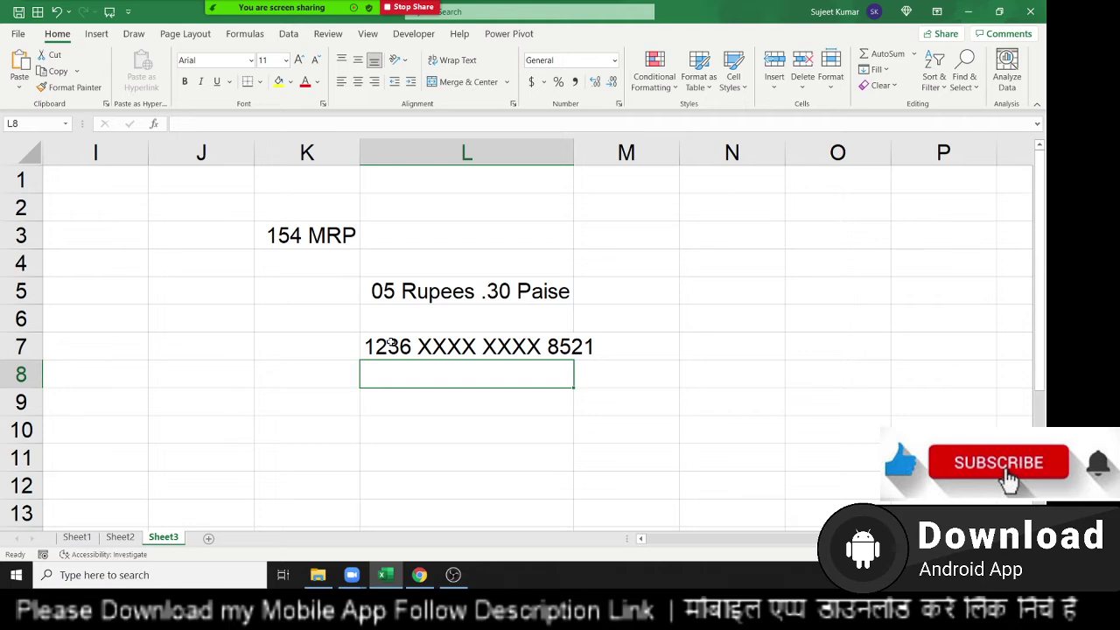
pyautogui.write('123')
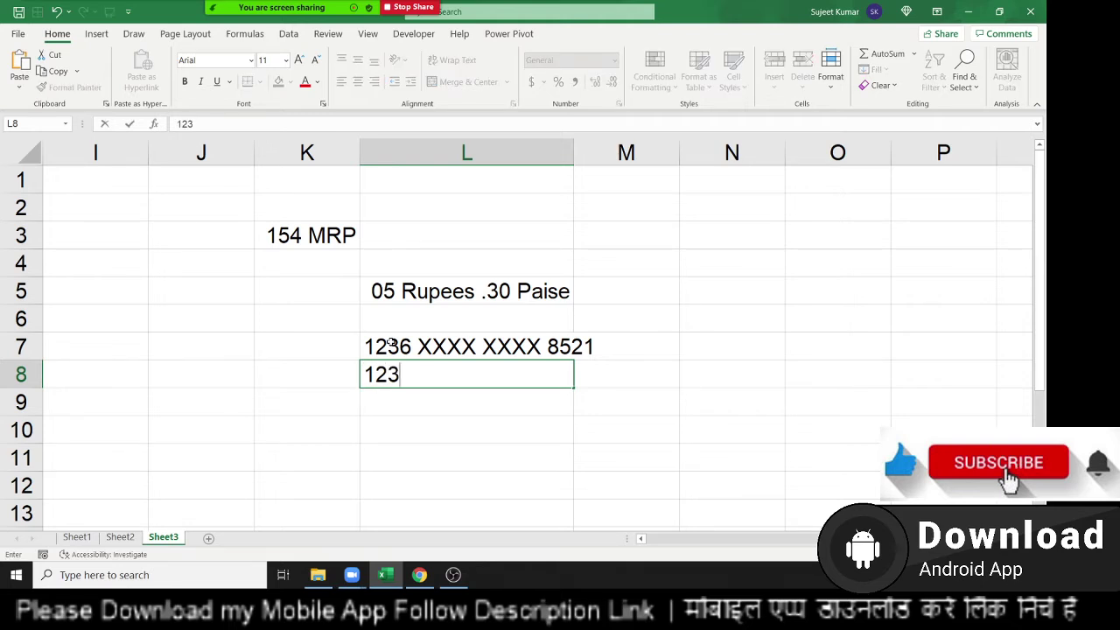
pyautogui.write('68')
pyautogui.write('521')
pyautogui.press('Return')
pyautogui.press('Up')
pyautogui.press('Up')
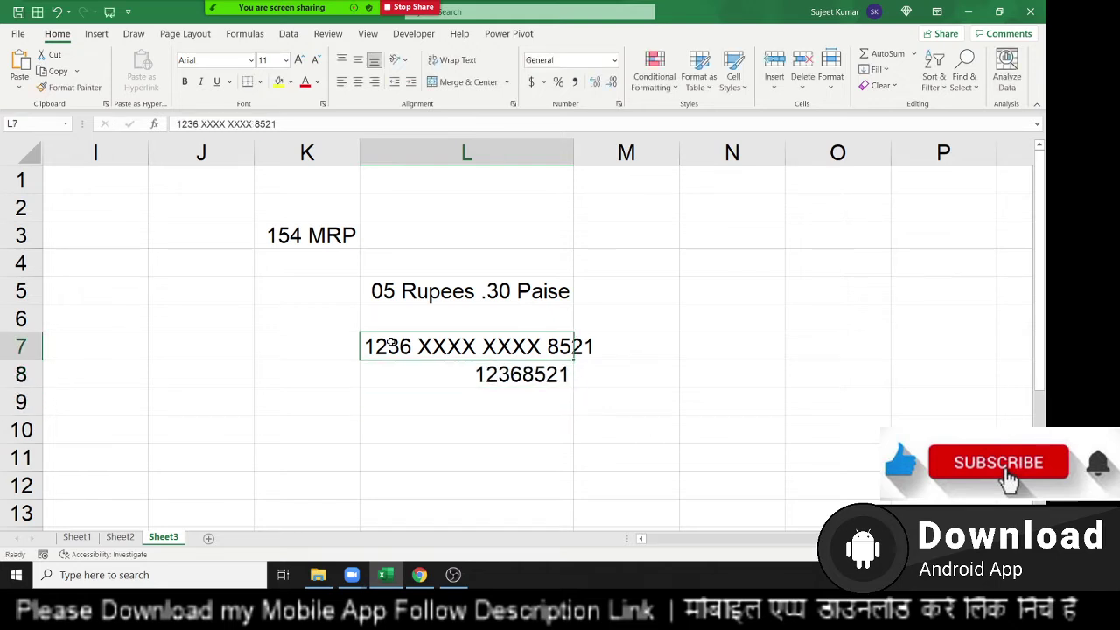
pyautogui.press('Down')
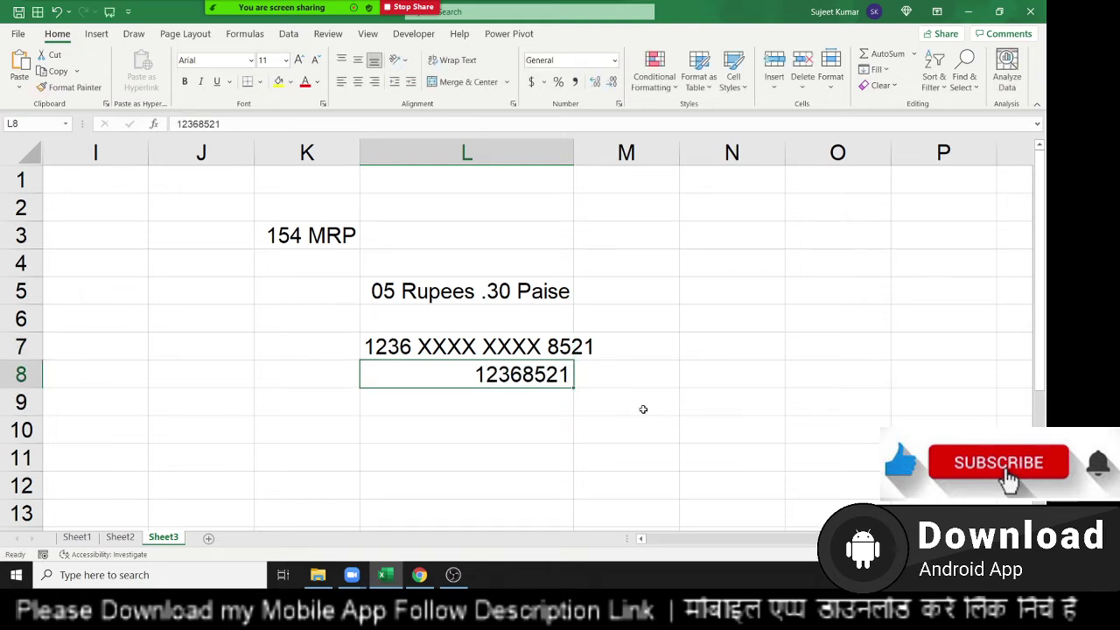
# - Give L8 the custom format 0000 "XXXX XXXX" 0000 so it displays masked like L7
pyautogui.click(619, 104)
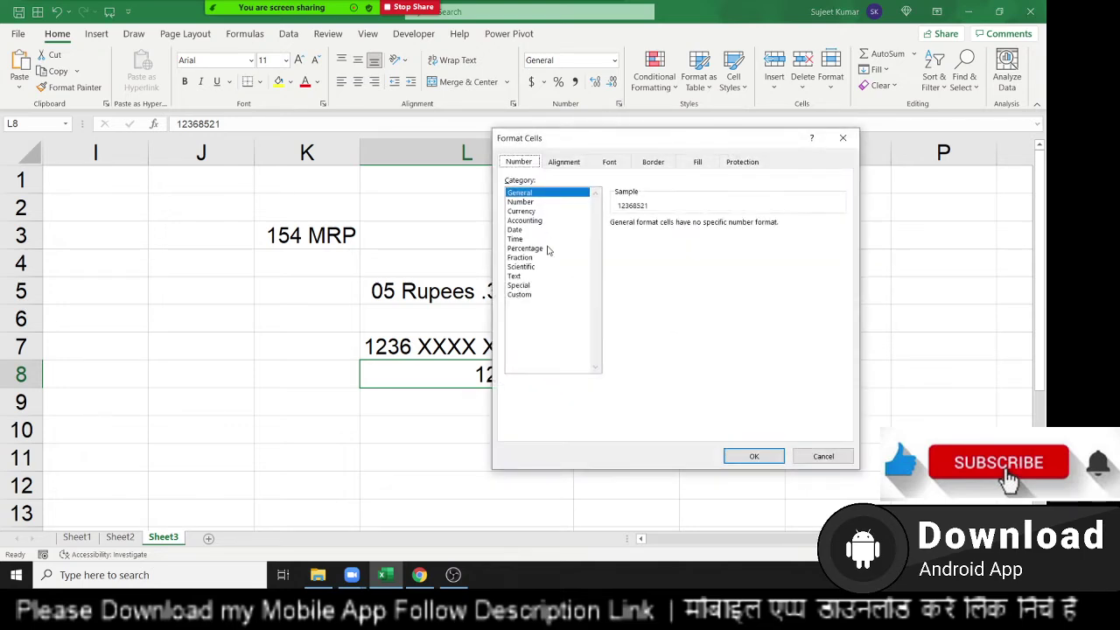
pyautogui.click(518, 295)
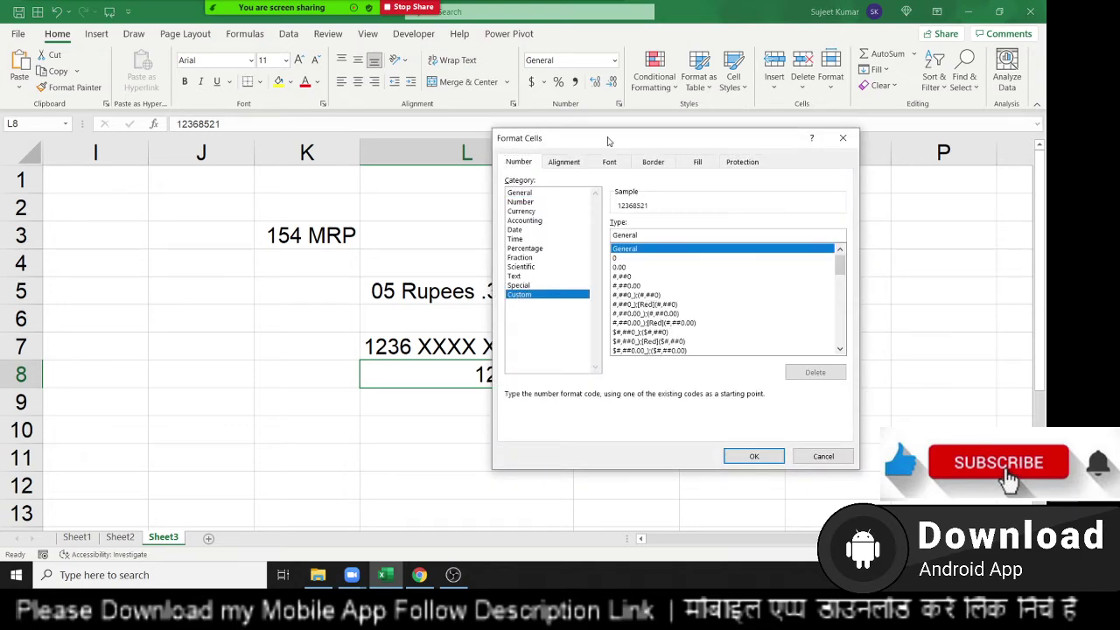
pyautogui.moveTo(607, 139); pyautogui.dragTo(727, 137)
pyautogui.moveTo(768, 233); pyautogui.dragTo(677, 235)
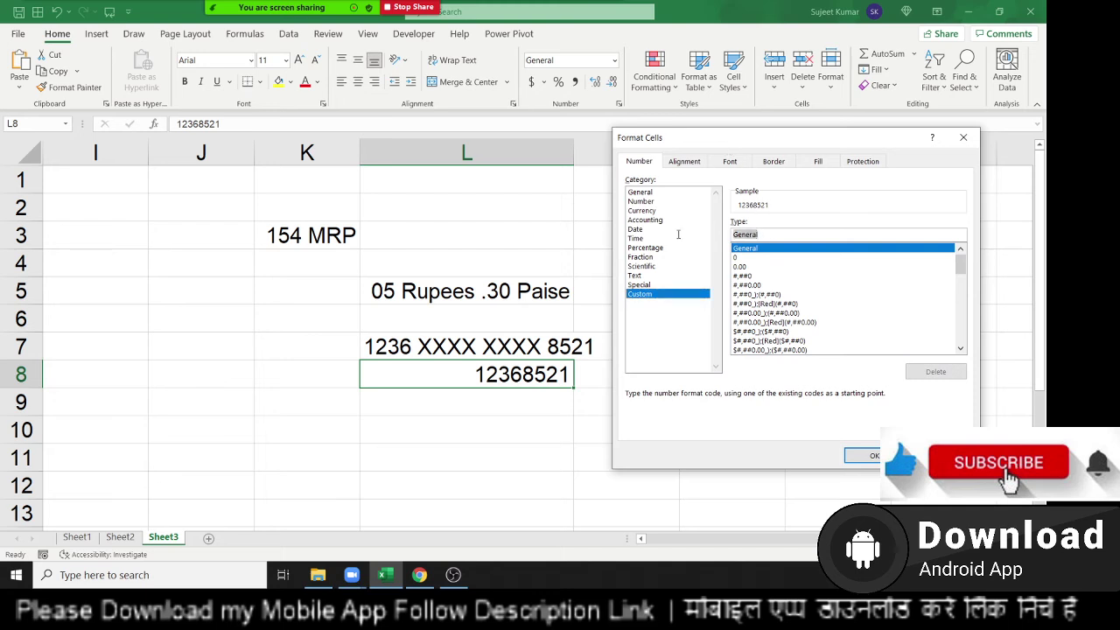
pyautogui.press('BackSpace')
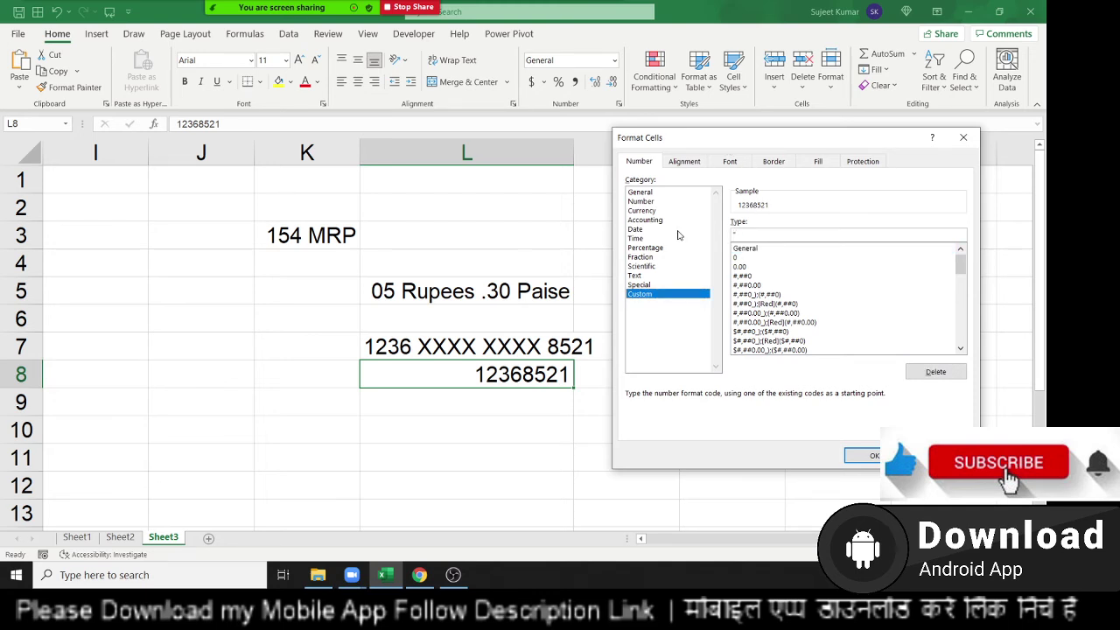
pyautogui.press('BackSpace')
pyautogui.write('0')
pyautogui.write('000 ')
pyautogui.write('"XX')
pyautogui.write('XX X')
pyautogui.write('XXX" ')
pyautogui.write('000')
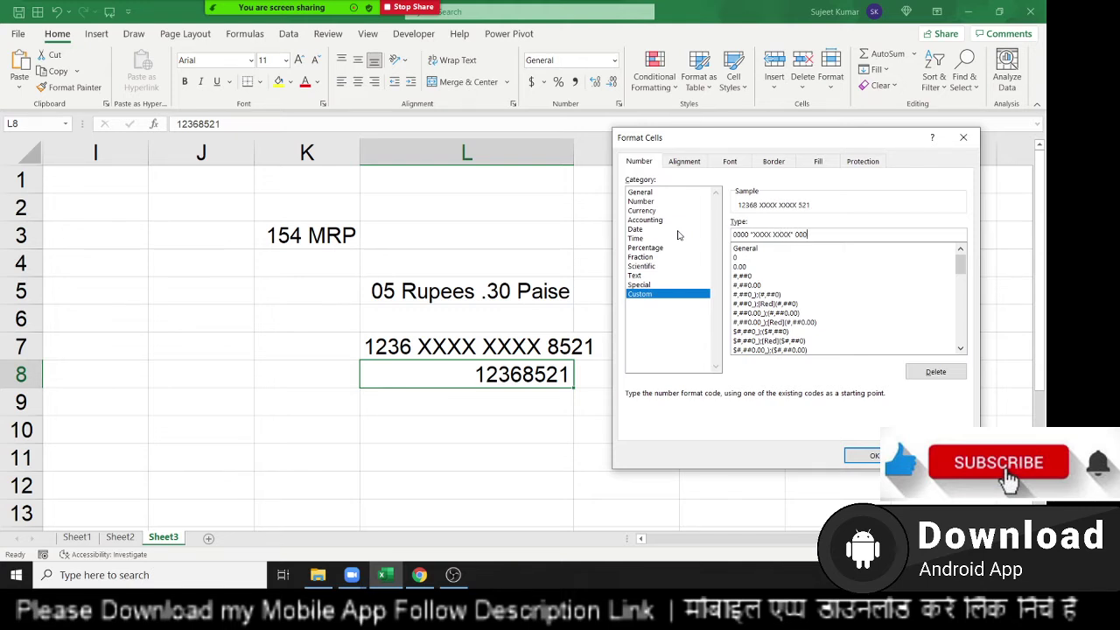
pyautogui.write('0')
pyautogui.press('Return')
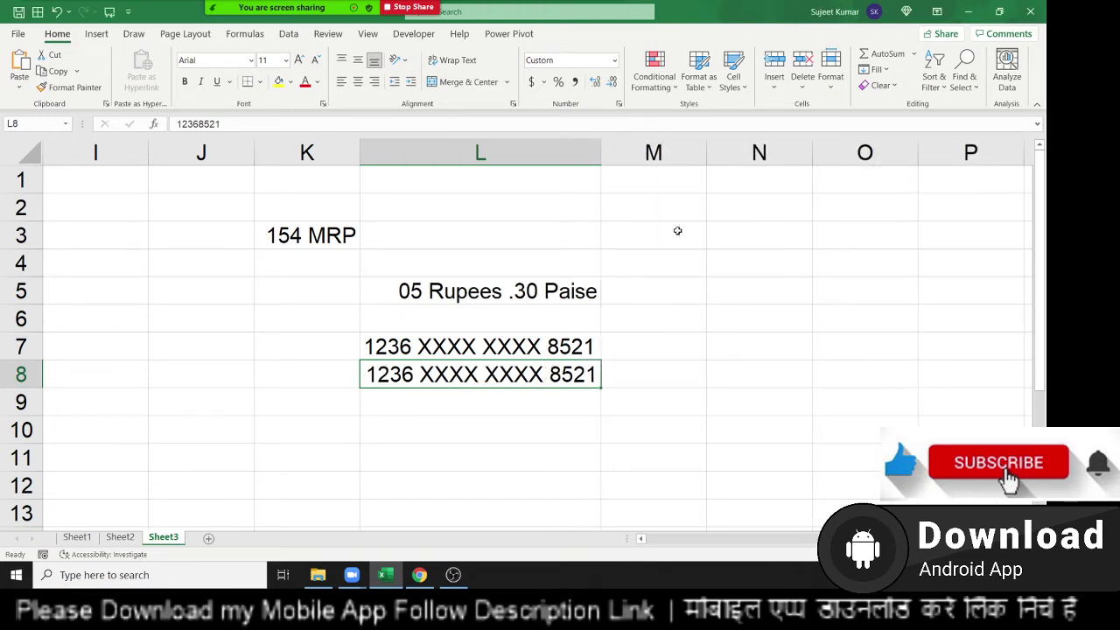
pyautogui.press('Down')
pyautogui.press('Down')
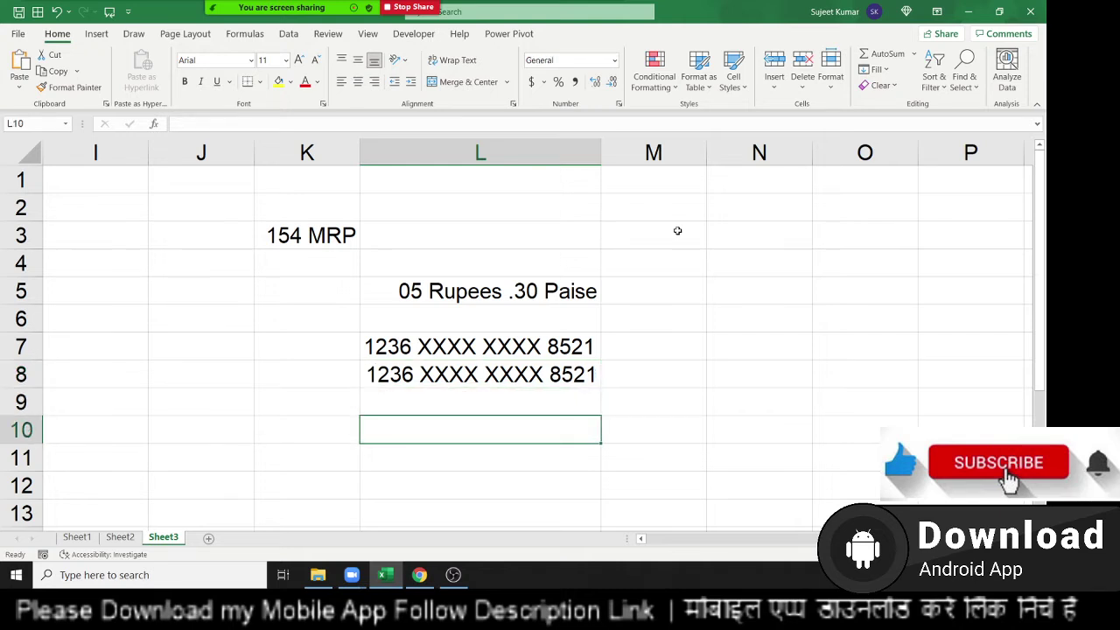
# - Enter the label 'A/c' in L10 and an account number in L11
pyautogui.write('A/c')
pyautogui.press('Return')
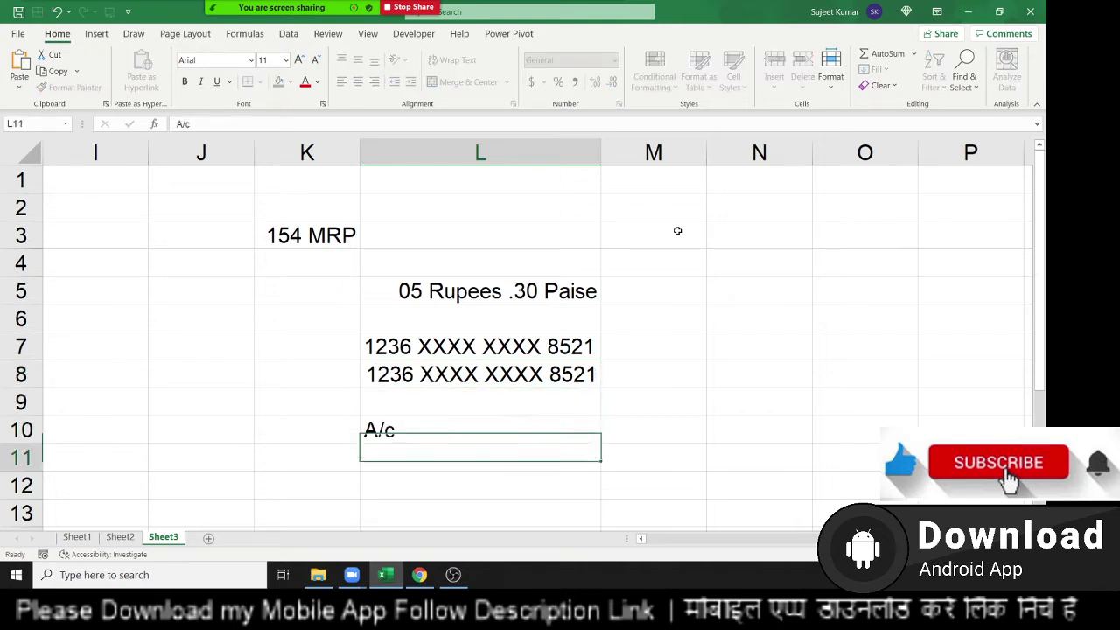
pyautogui.write('1236')
pyautogui.write('54')
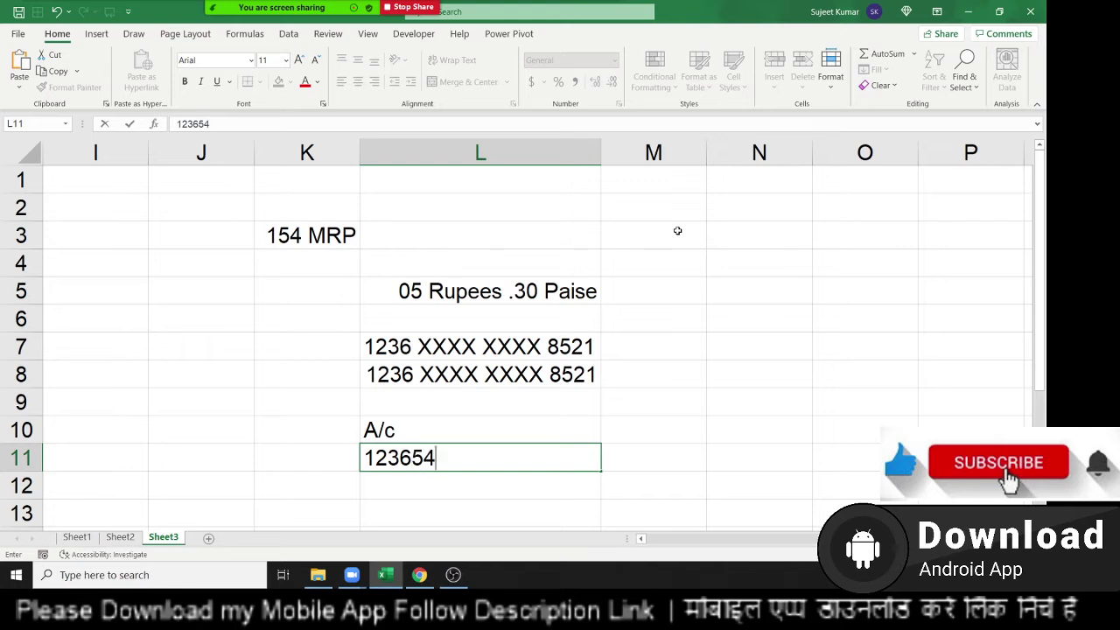
pyautogui.write('789')
pyautogui.write('31')
pyautogui.press('Return')
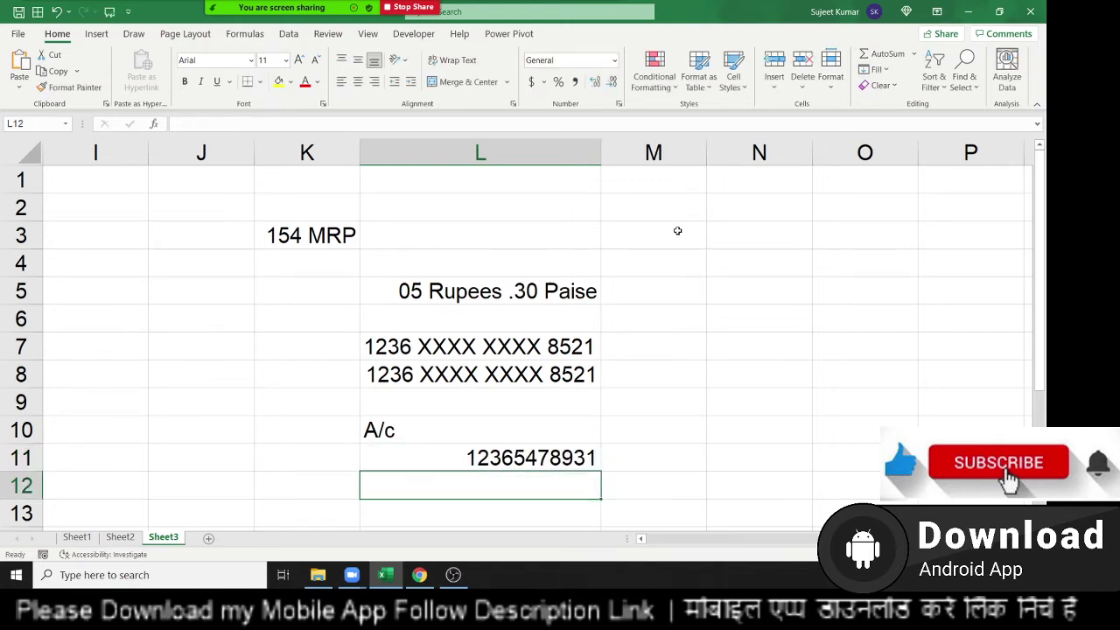
# - Lengthen the L11 number and apply the custom format # so all digits display
pyautogui.press('Up')
pyautogui.press('F2')
pyautogui.write('5')
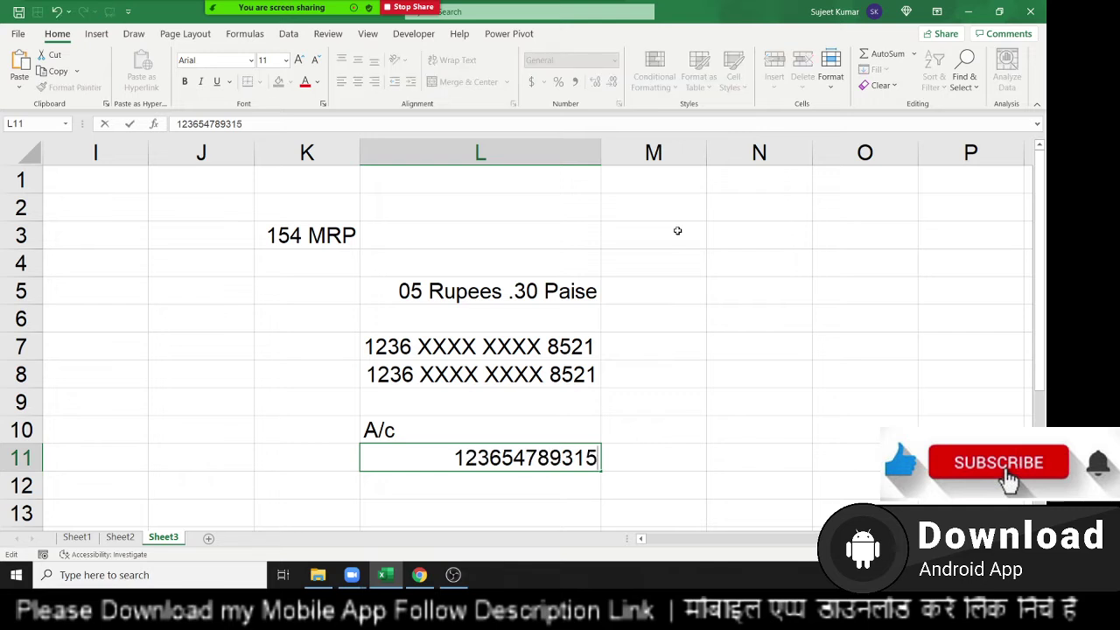
pyautogui.press('Return')
pyautogui.press('Up')
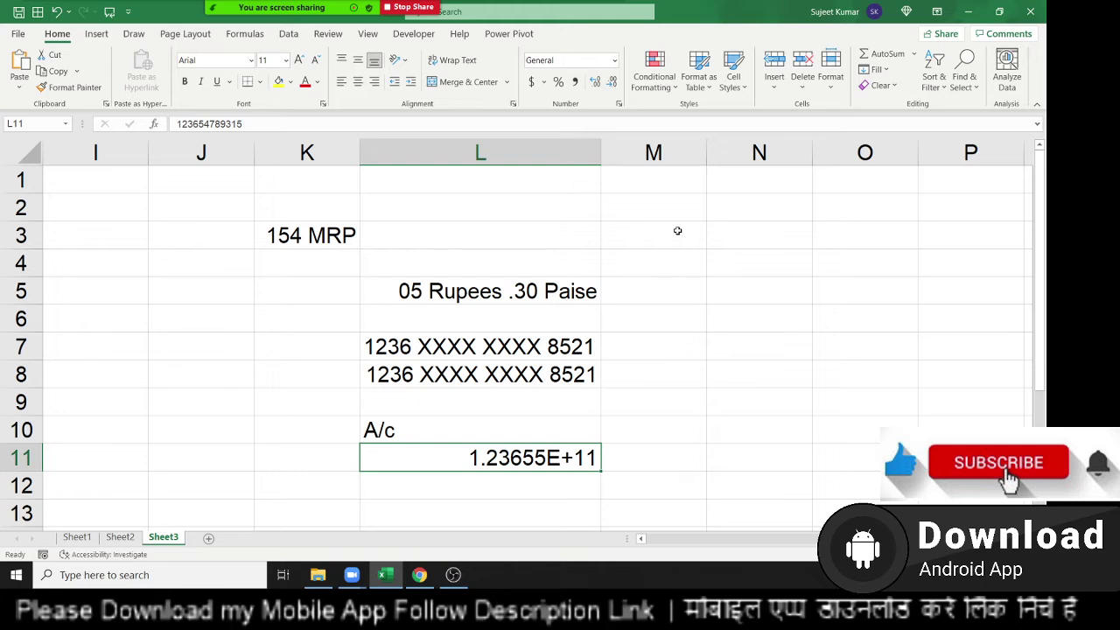
pyautogui.click(621, 104)
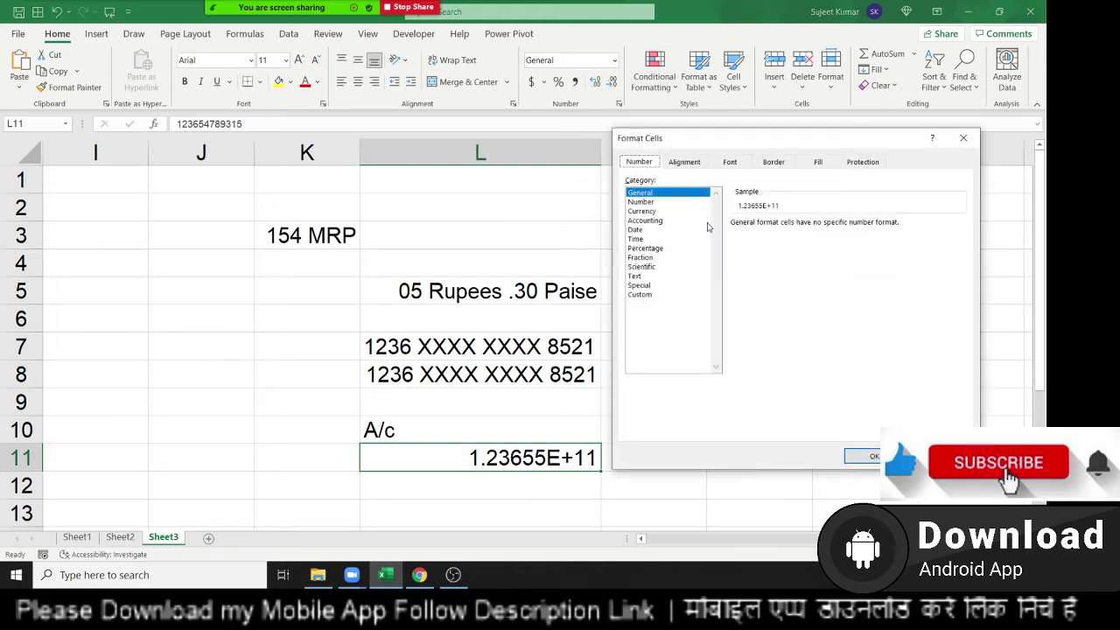
pyautogui.click(640, 295)
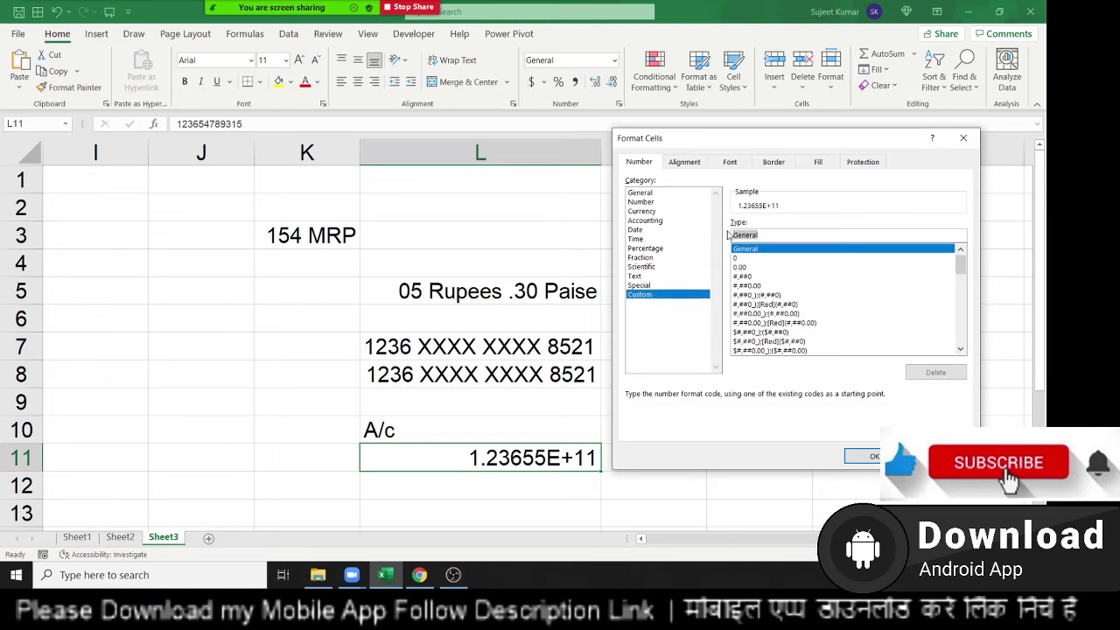
pyautogui.write('#')
pyautogui.press('Return')
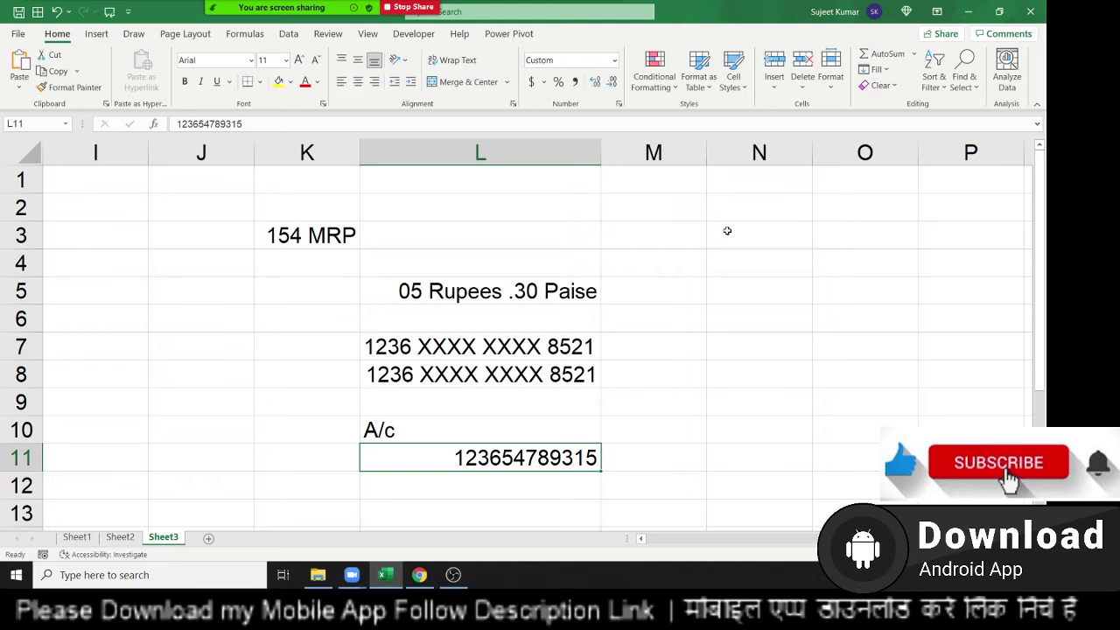
# - Extend the L11 account number to 15 digits by appending 851
pyautogui.press('F2')
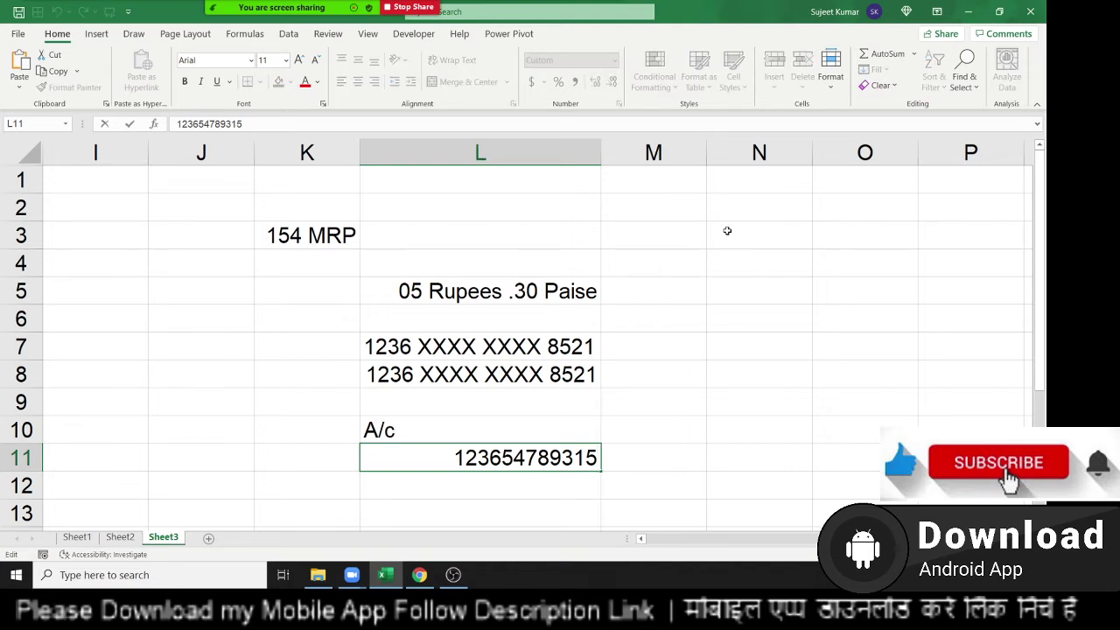
pyautogui.write('851')
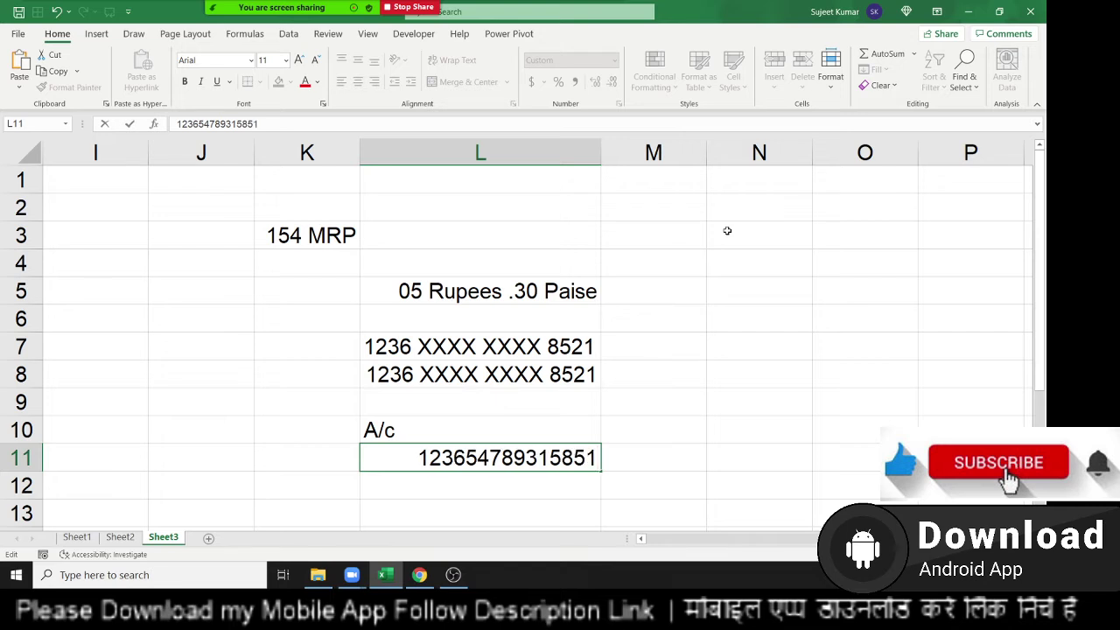
pyautogui.press('Return')
pyautogui.press('Up')
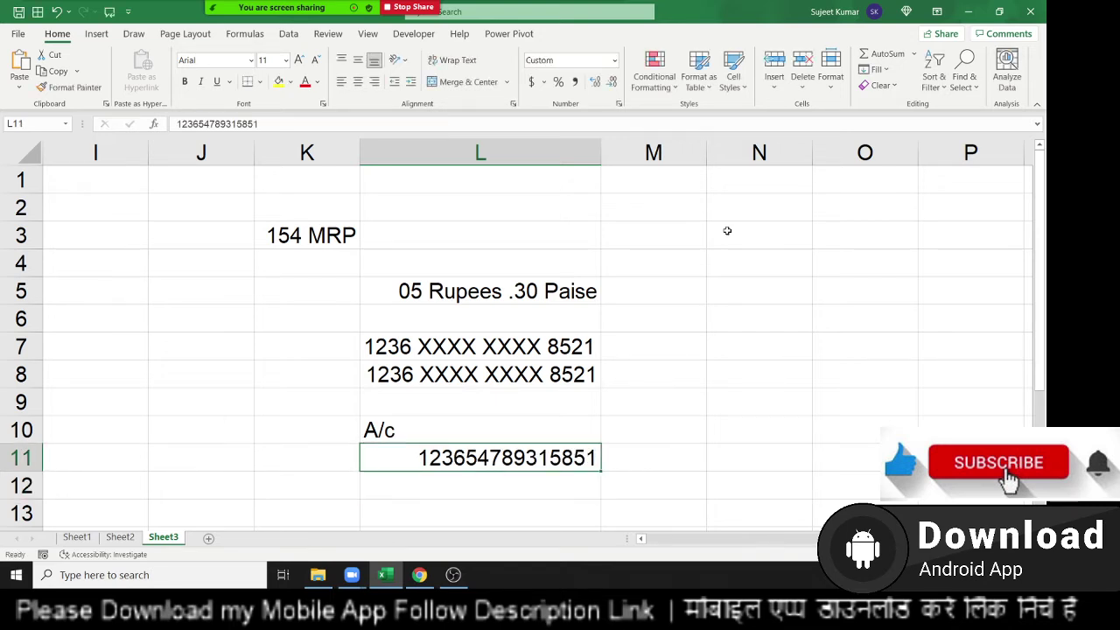
# - Append 6 and then 862 to show digits past 15 become zeros, then undo back to 15 digits
pyautogui.press('F2')
pyautogui.write('6')
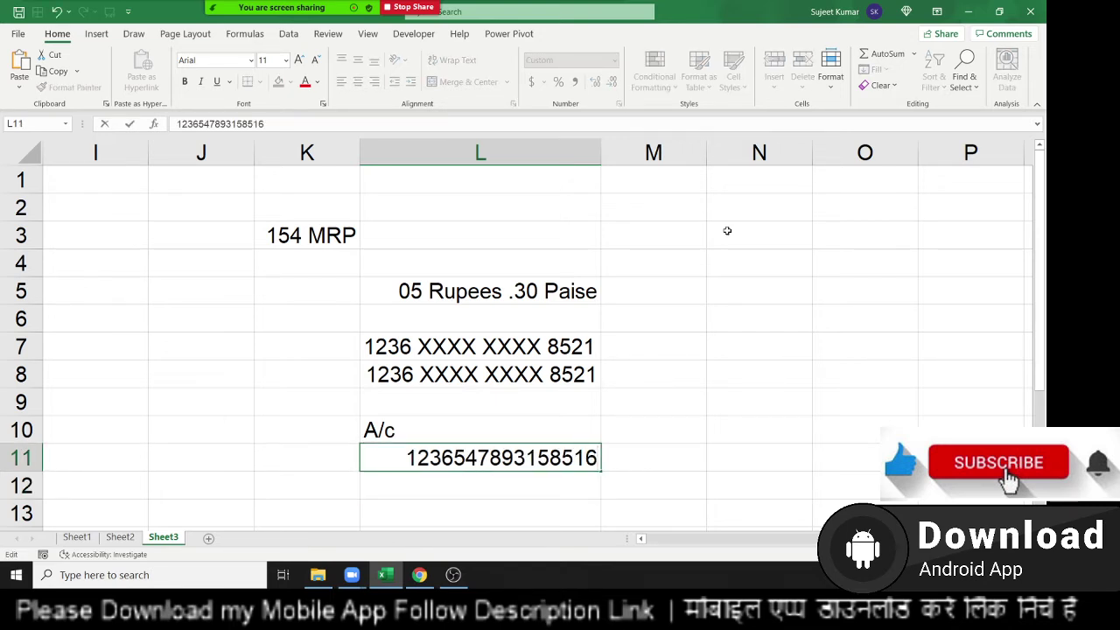
pyautogui.press('Return')
pyautogui.press('Up')
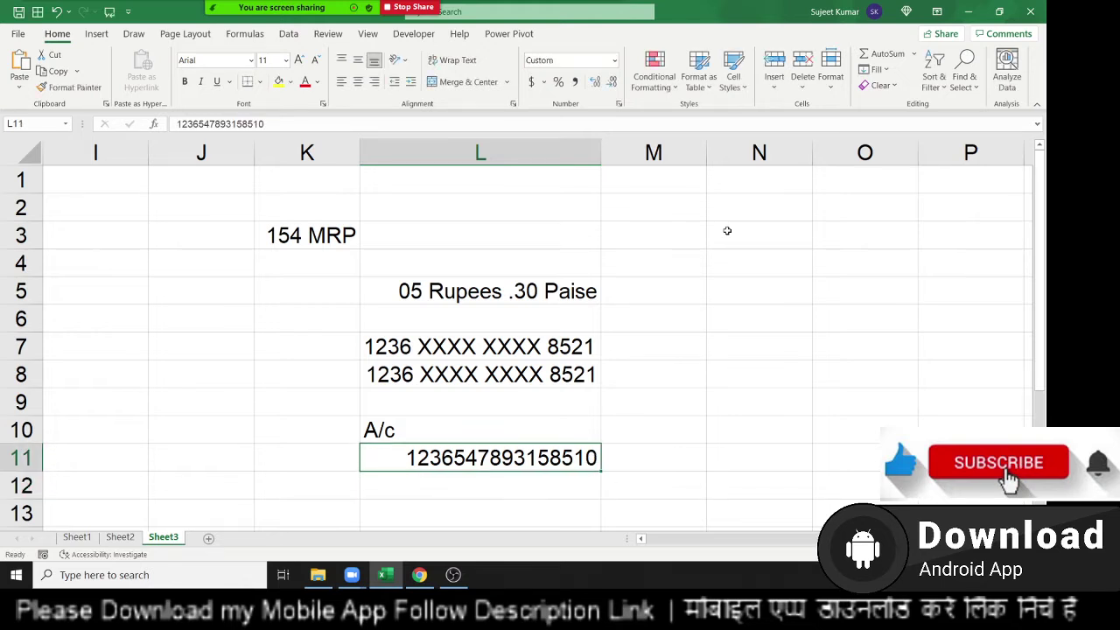
pyautogui.press('F2')
pyautogui.write('8')
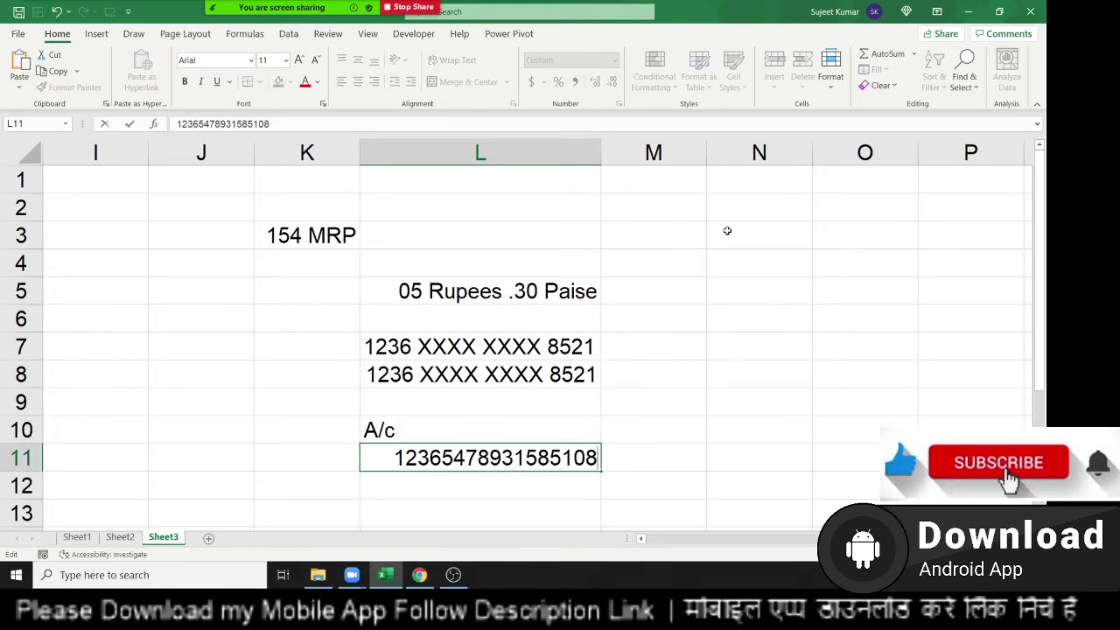
pyautogui.write('62')
pyautogui.press('Return')
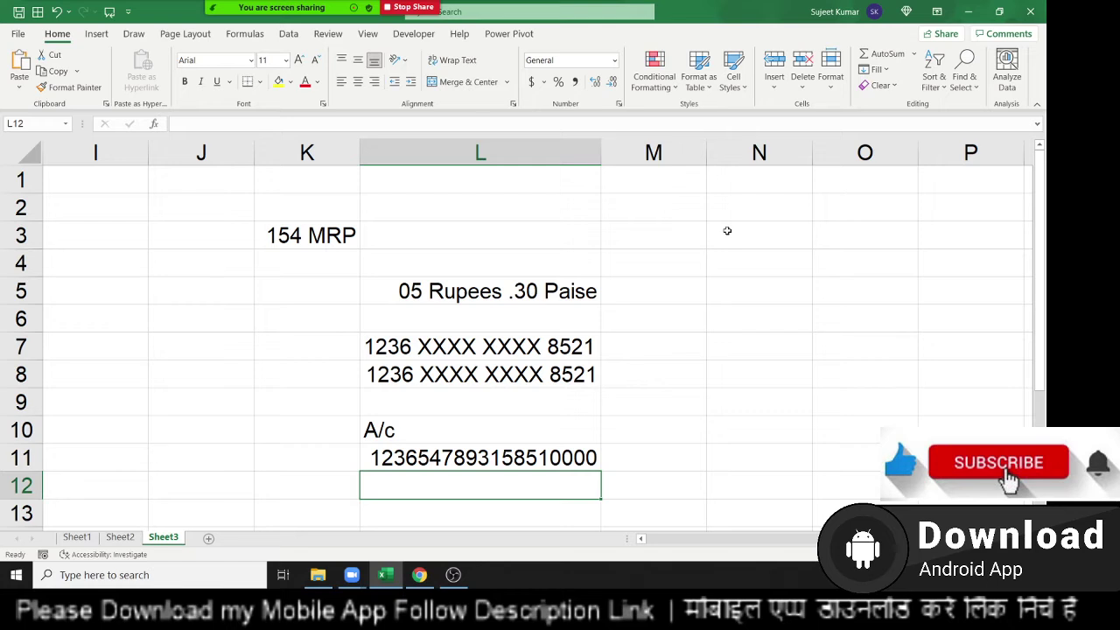
pyautogui.hotkey('ctrl', 'z')
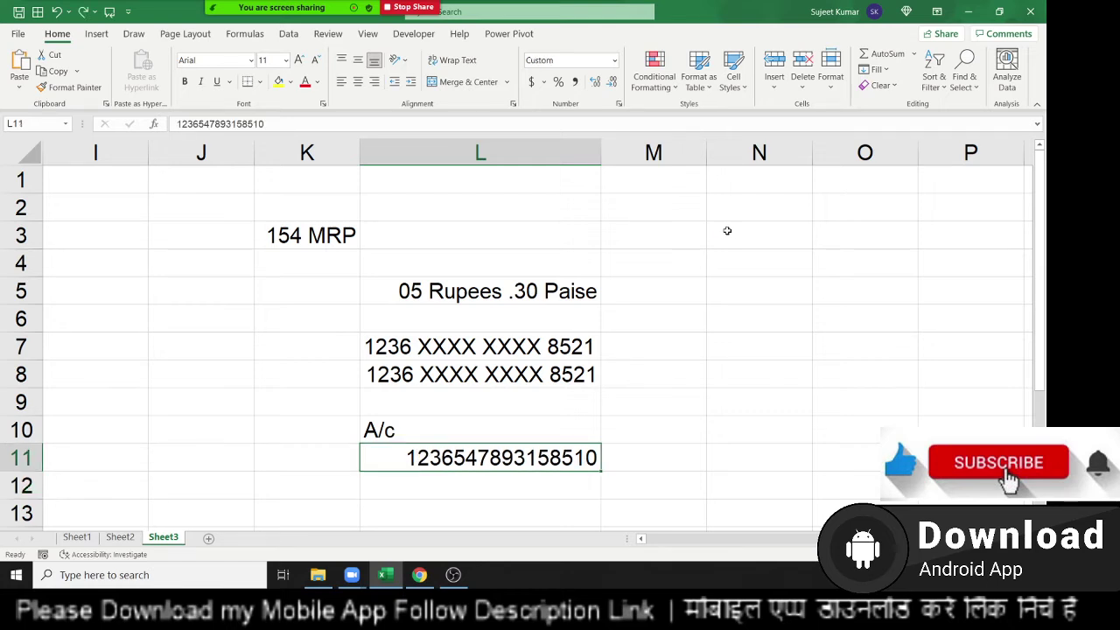
pyautogui.hotkey('ctrl', 'z')
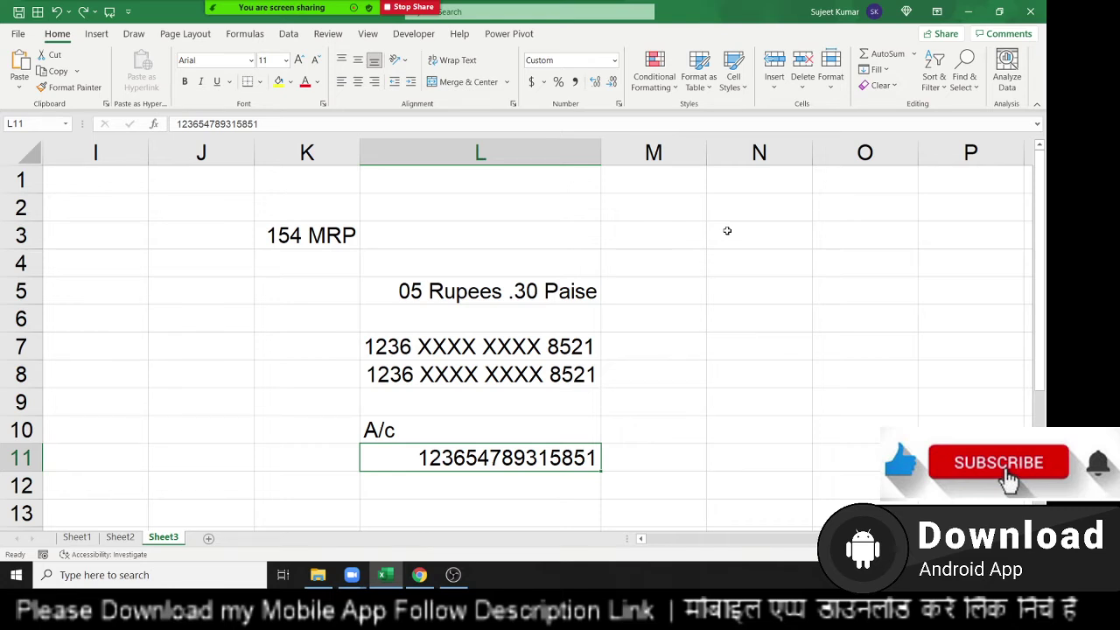
pyautogui.press('Return')
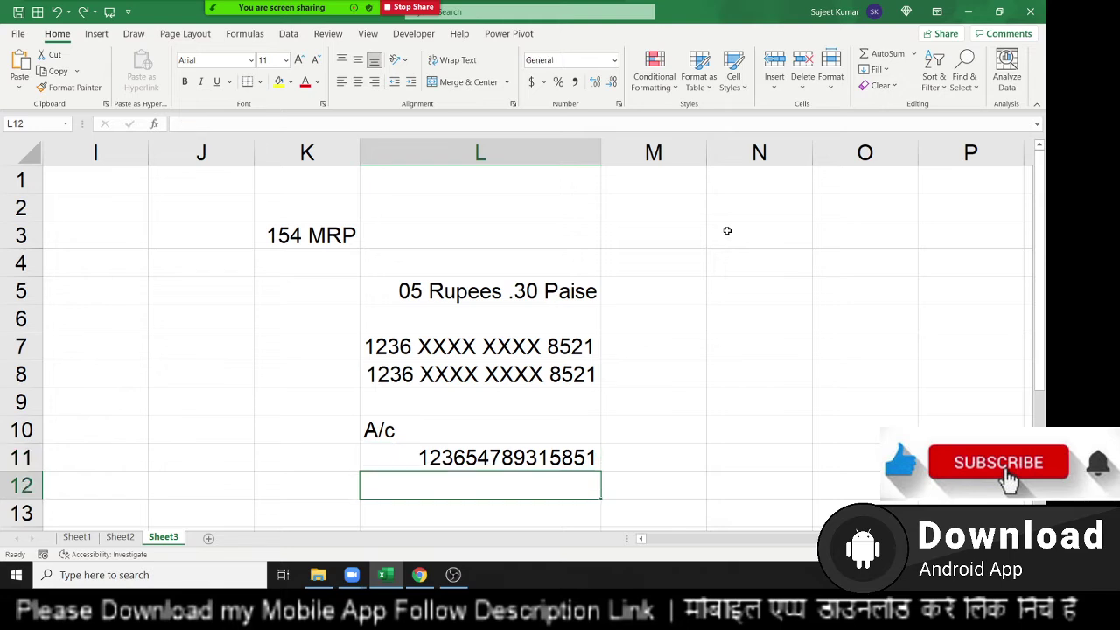
# - Enter the 30-digit account number in L12 with a leading apostrophe so it stays as text
pyautogui.write("'12")
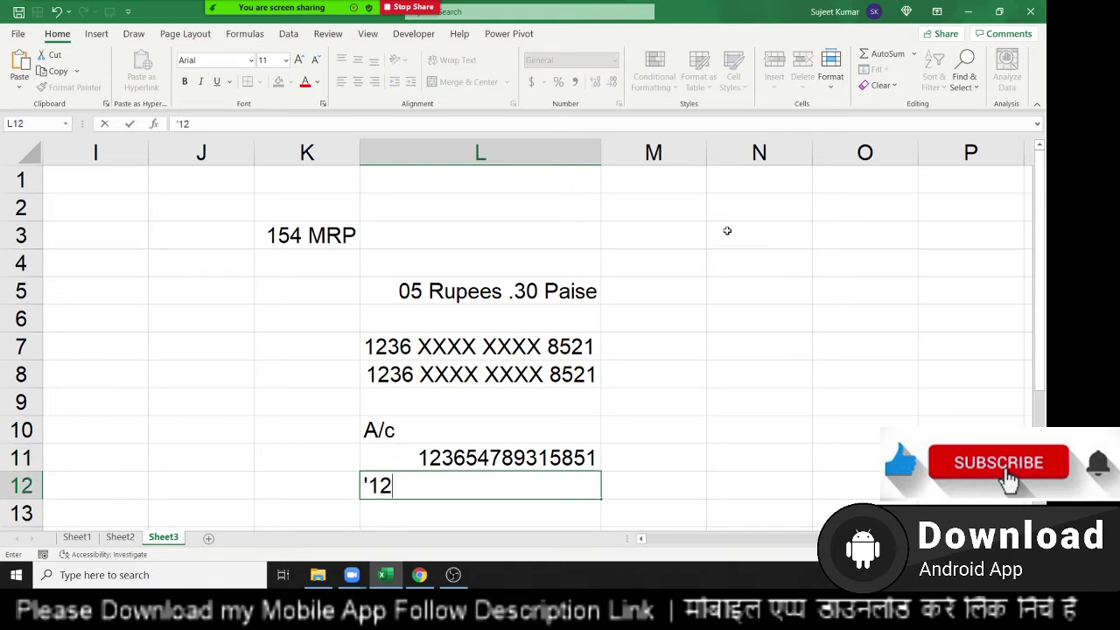
pyautogui.write('36547899')
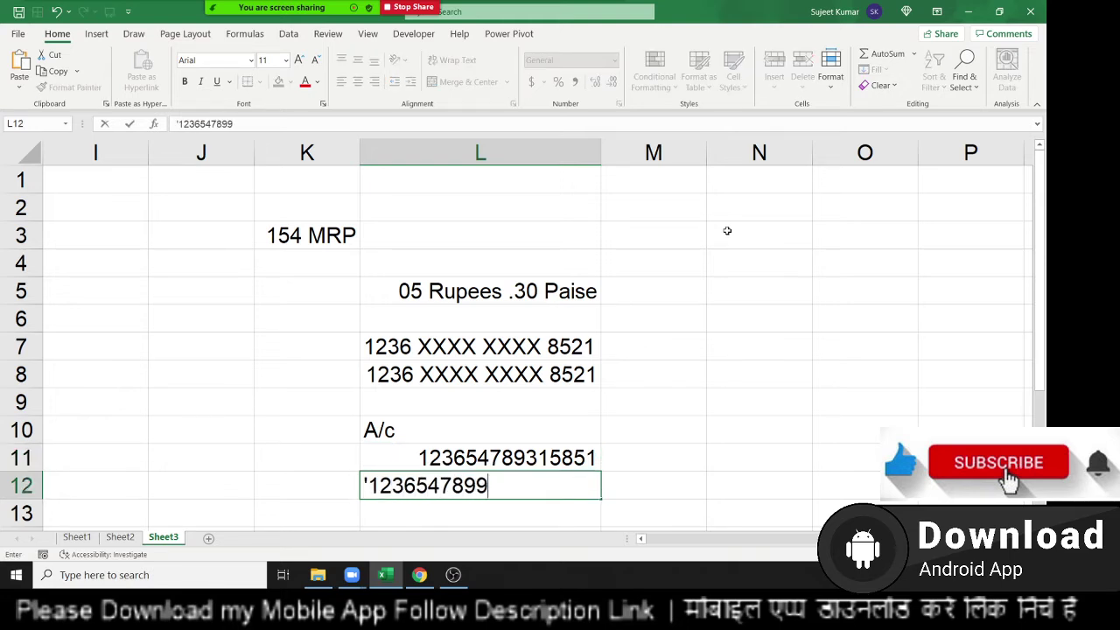
pyautogui.write('032321632132231231')
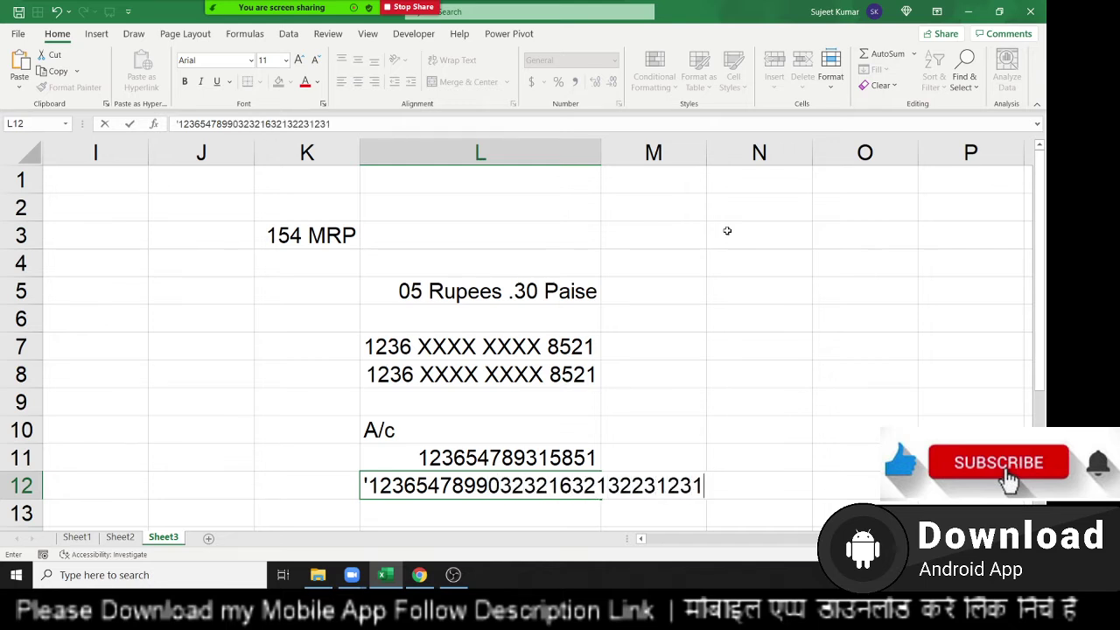
pyautogui.write('31')
pyautogui.press('Return')
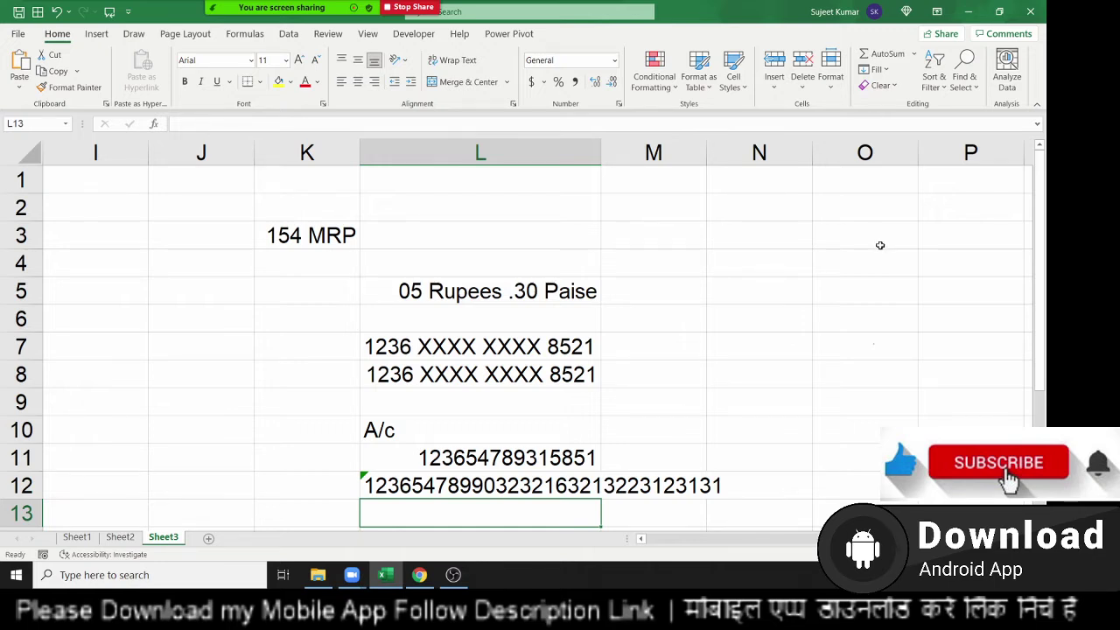
pyautogui.moveTo(543, 488); pyautogui.dragTo(547, 222)
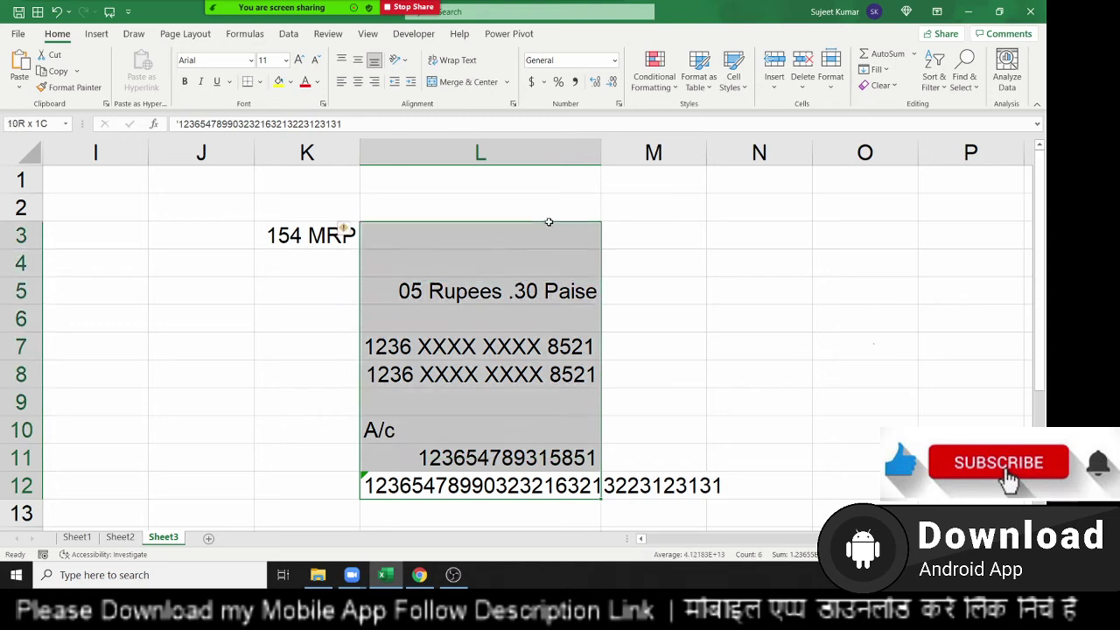
pyautogui.scroll(-1, 307, 265)
pyautogui.scroll(-2, 306, 265)
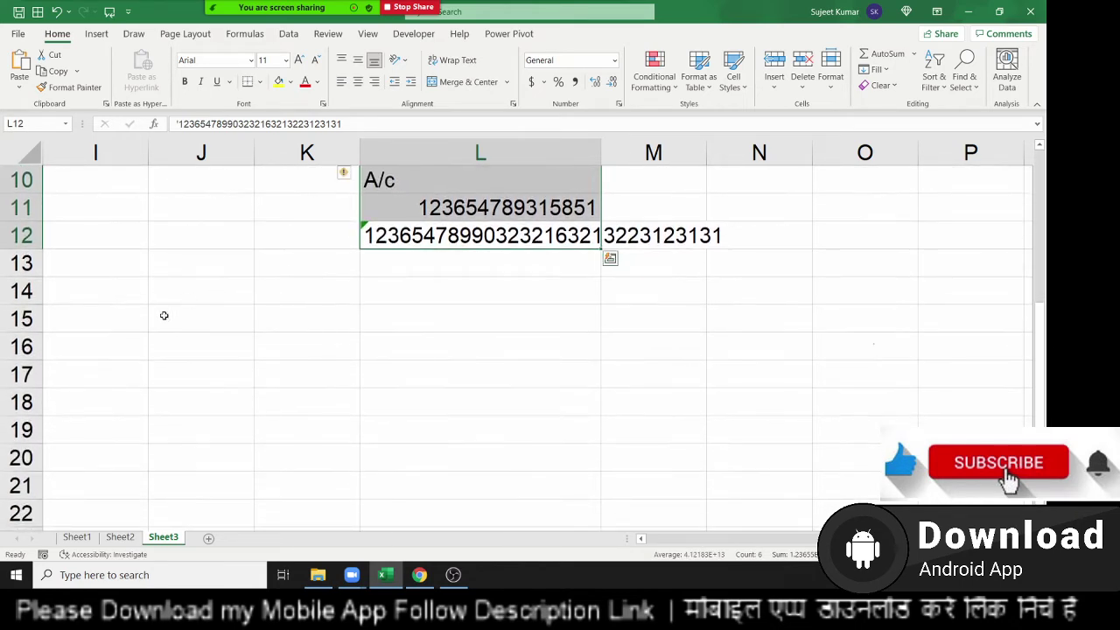
pyautogui.click(111, 287)
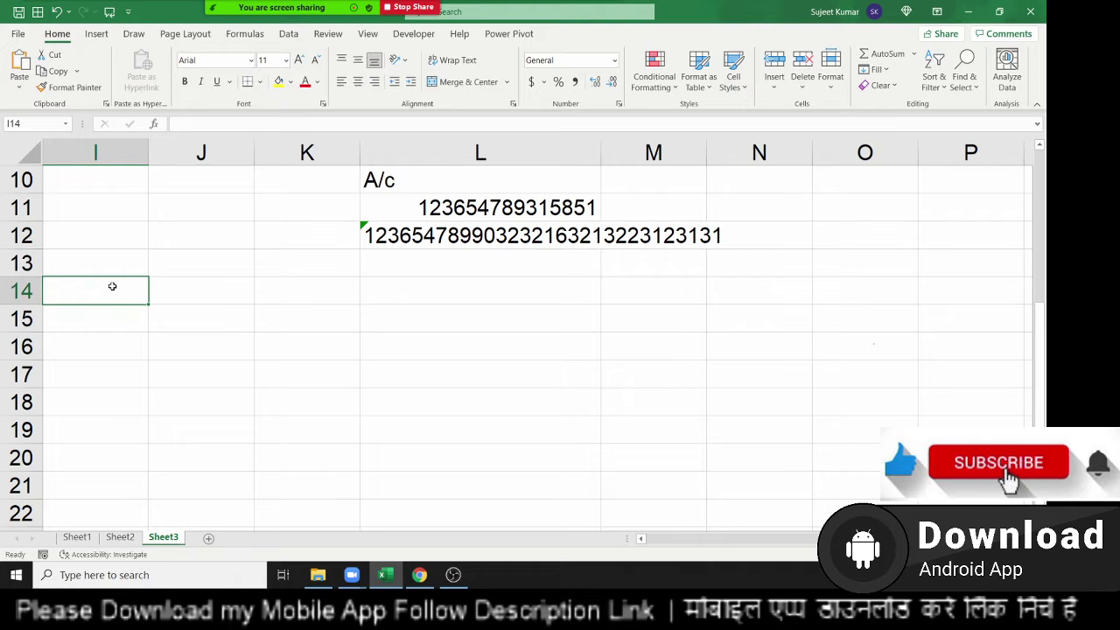
pyautogui.scroll(-1, 111, 286)
pyautogui.scroll(1, 112, 286)
pyautogui.write('M')
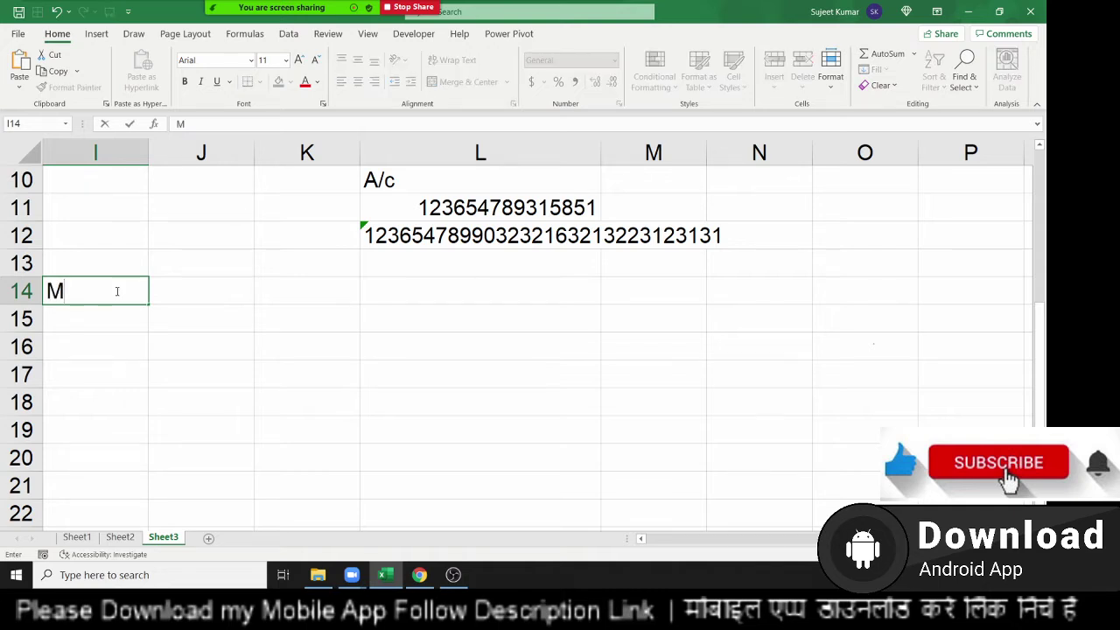
pyautogui.write('/')
pyautogui.write('A')
pyautogui.press('BackSpace')
pyautogui.press('BackSpace')
pyautogui.write('S I')
pyautogui.write('PT')
pyautogui.press('Return')
pyautogui.click(115, 292)
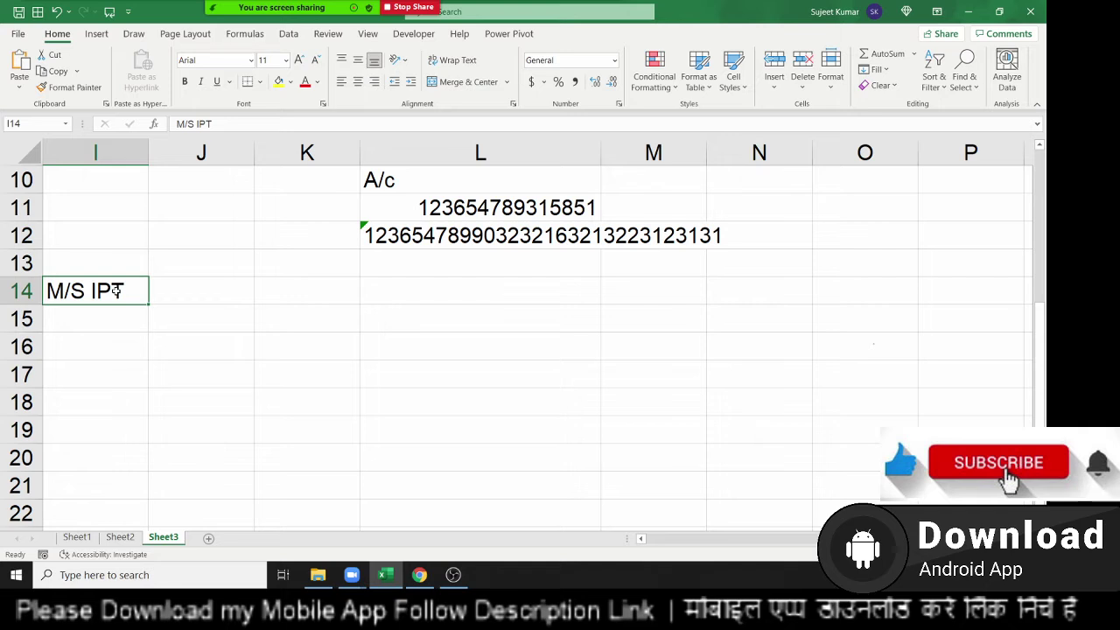
pyautogui.press('Delete')
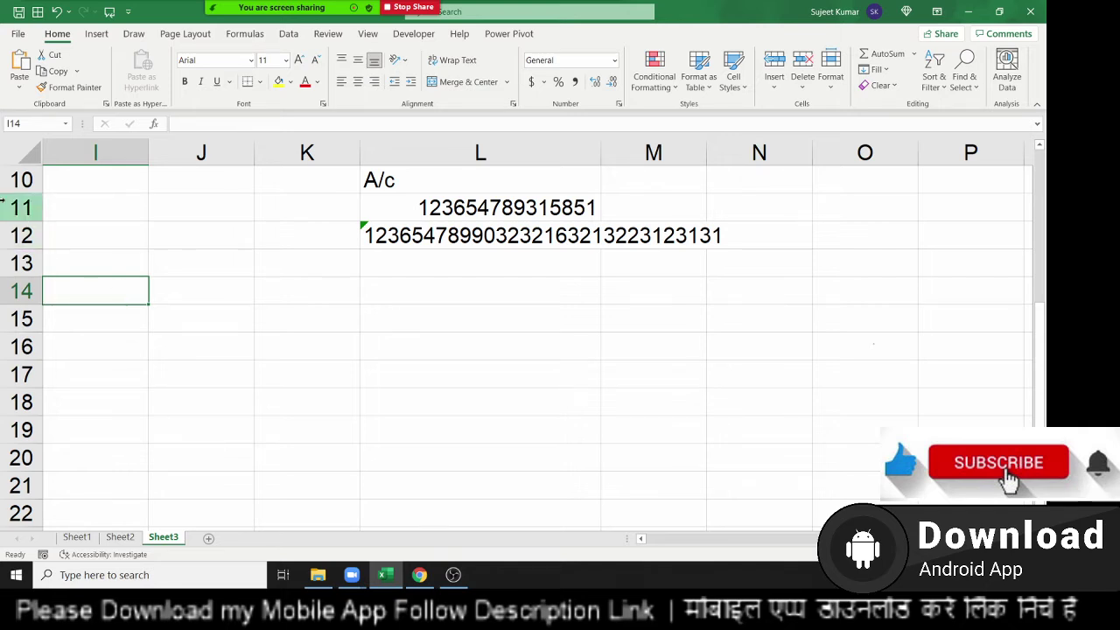
# - Format I14 with the custom code "M/S" @ and enter IPT so it shows M/S IPT
pyautogui.click(619, 104)
pyautogui.click(638, 276)
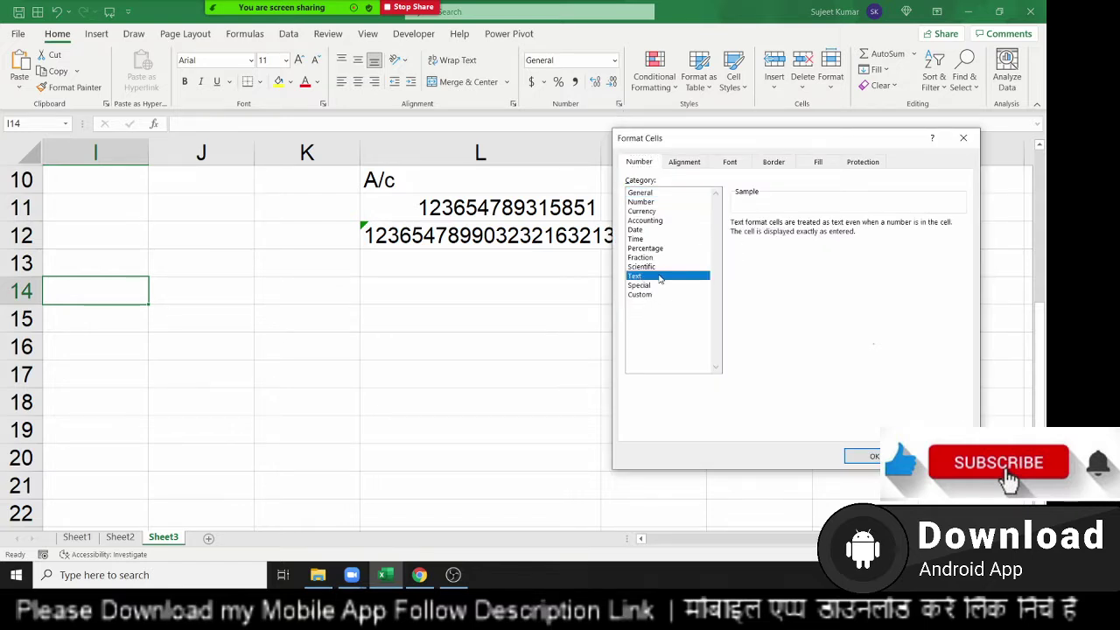
pyautogui.click(639, 294)
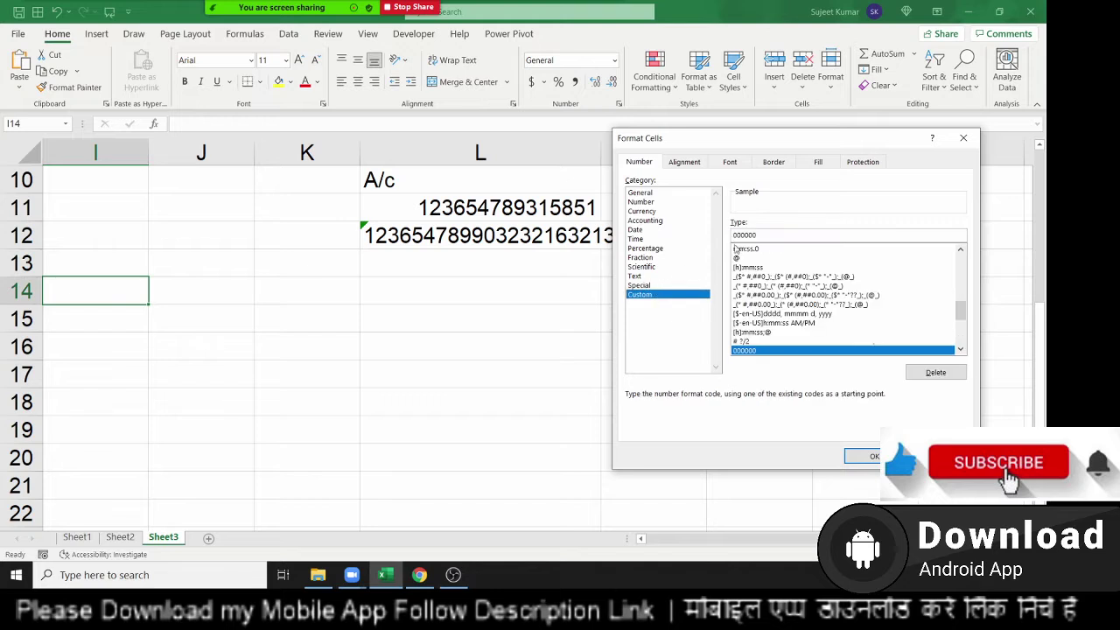
pyautogui.doubleClick(760, 236)
pyautogui.write('@')
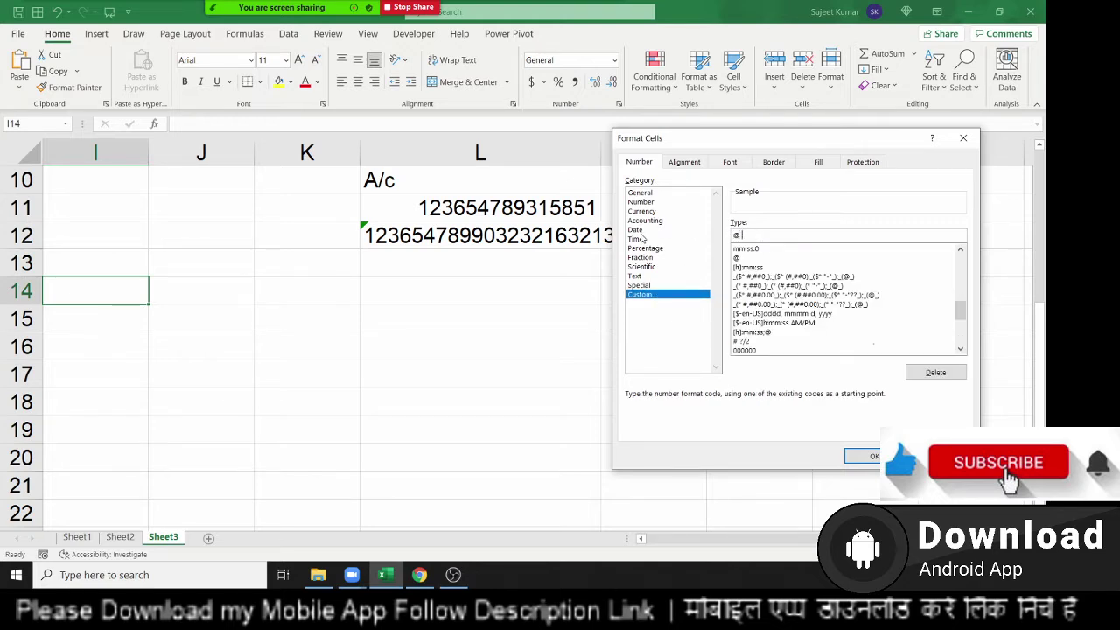
pyautogui.write(' "')
pyautogui.press('BackSpace')
pyautogui.press('BackSpace')
pyautogui.press('BackSpace')
pyautogui.write('"M/')
pyautogui.write('S"')
pyautogui.write(' @')
pyautogui.press('Return')
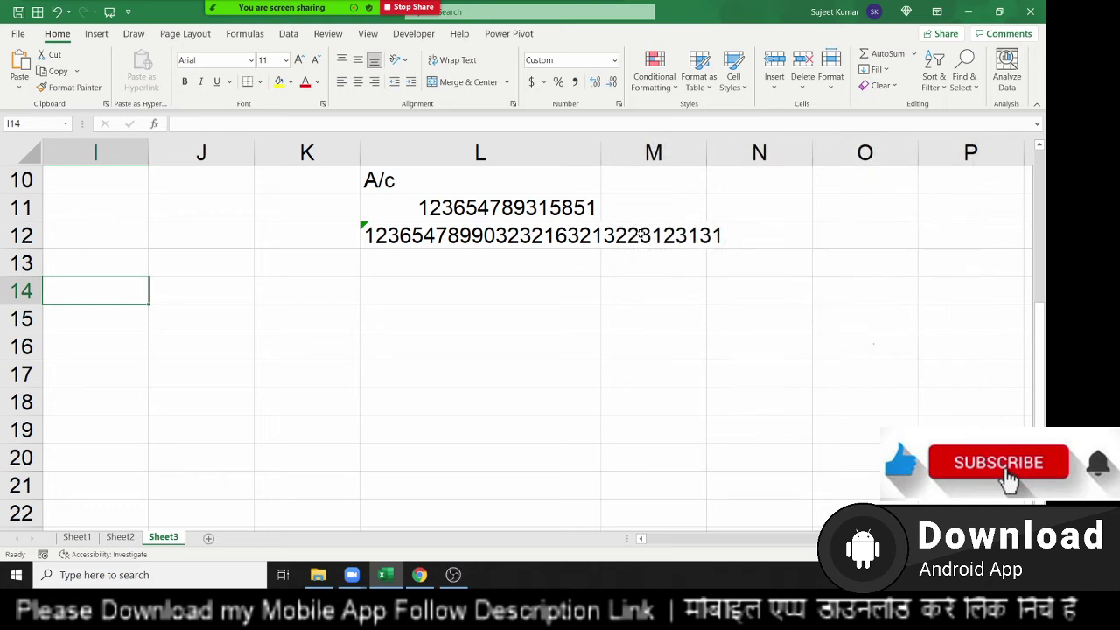
pyautogui.write('IPT')
pyautogui.press('Return')
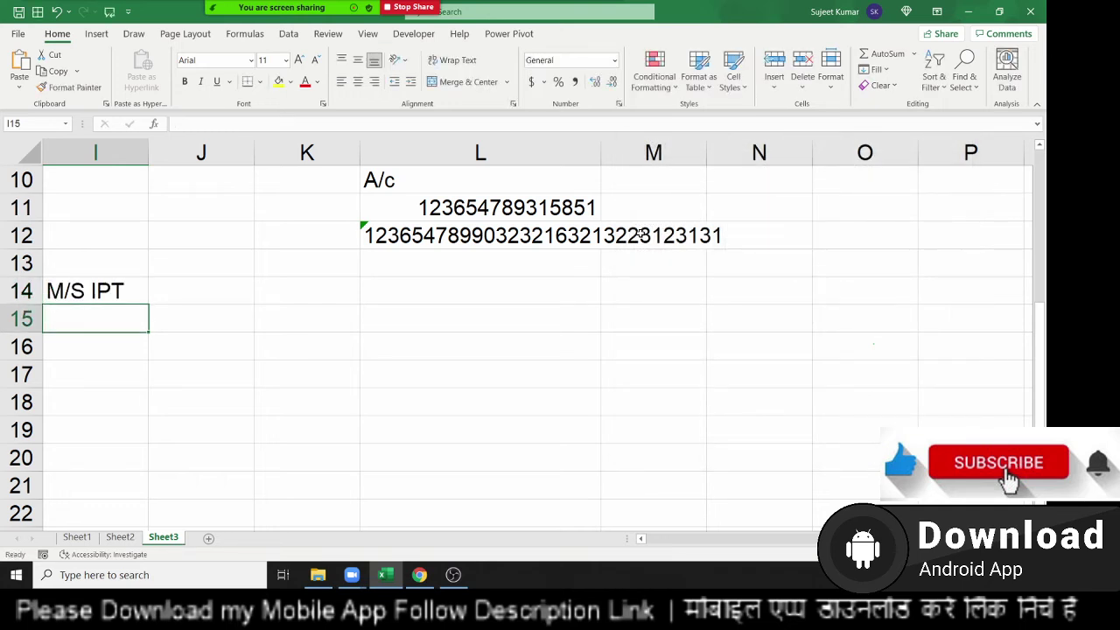
pyautogui.press('Up')
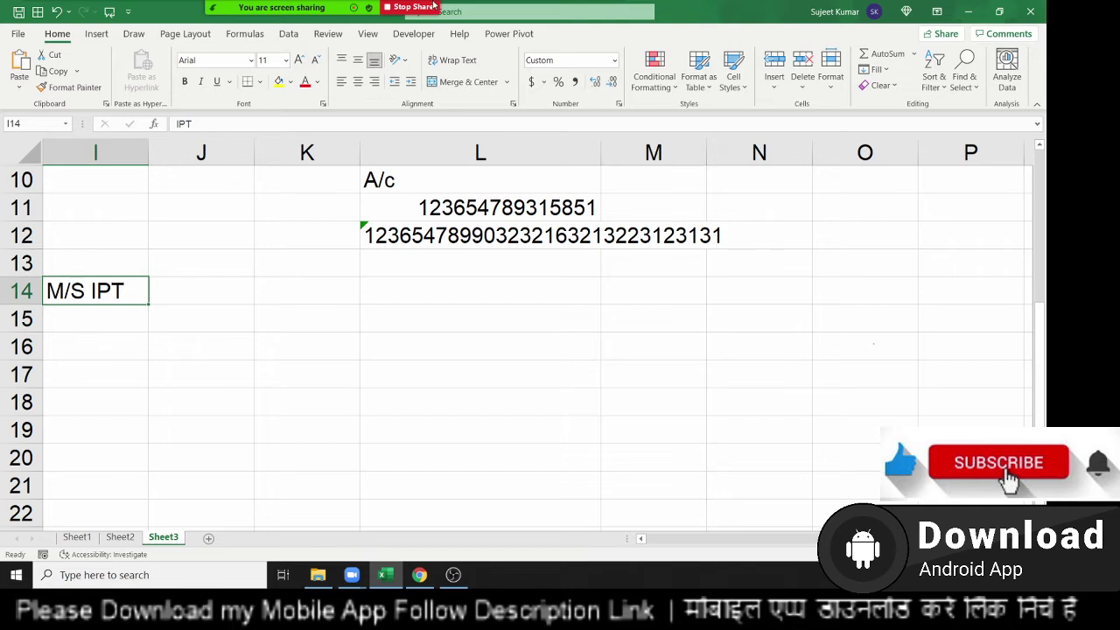
pyautogui.moveTo(280, 15)
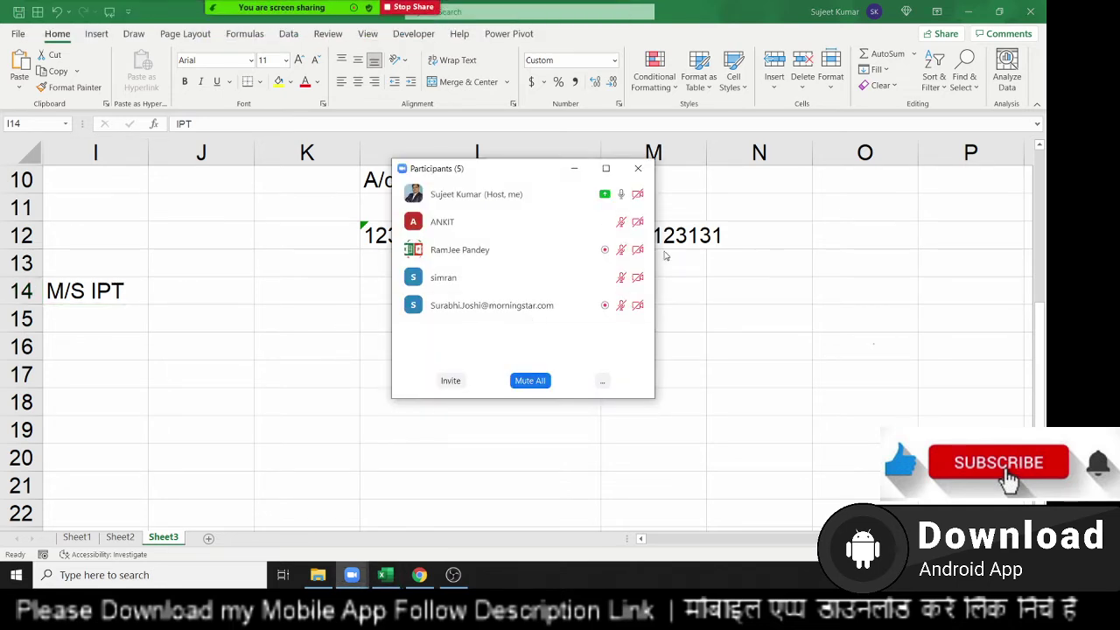
pyautogui.moveTo(636, 216)
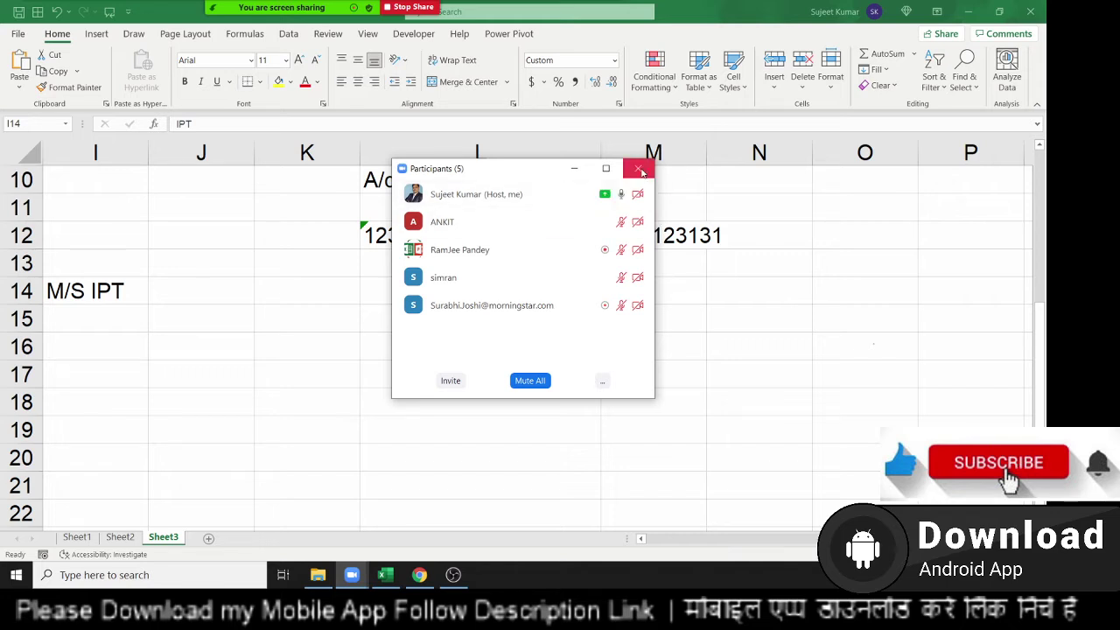
pyautogui.click(639, 170)
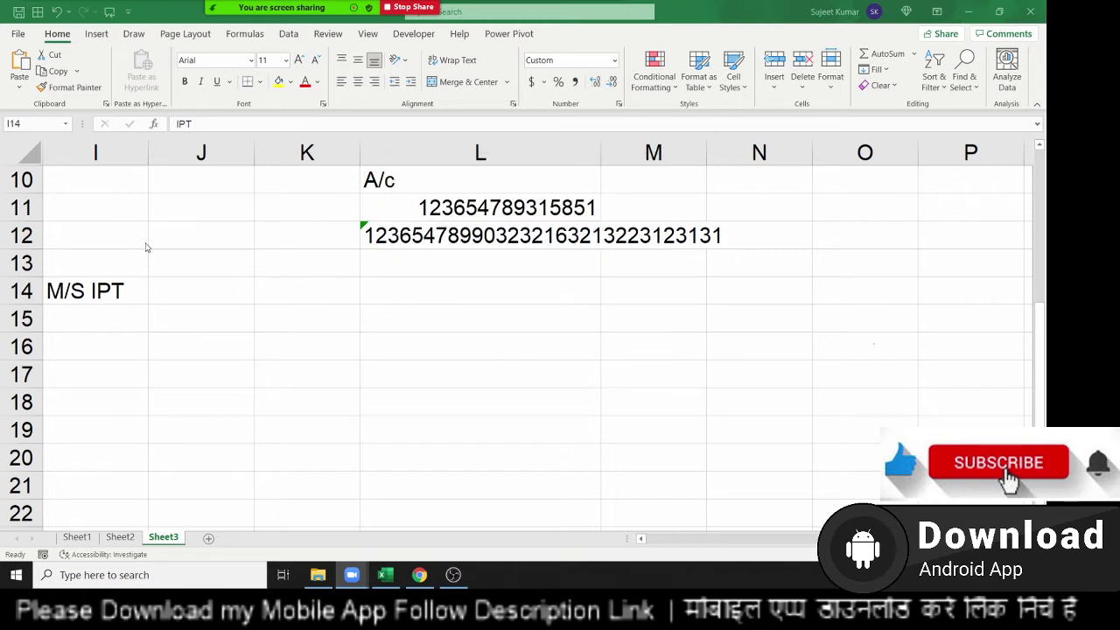
# - Review the M/S custom format on I14, then move to cell J14
pyautogui.click(102, 293)
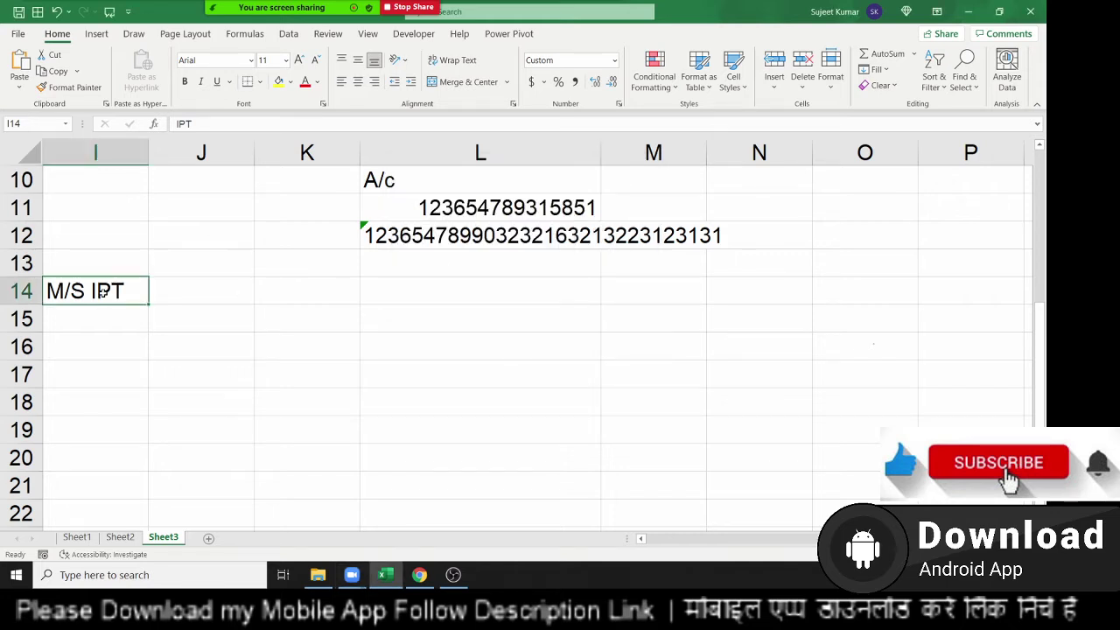
pyautogui.click(619, 105)
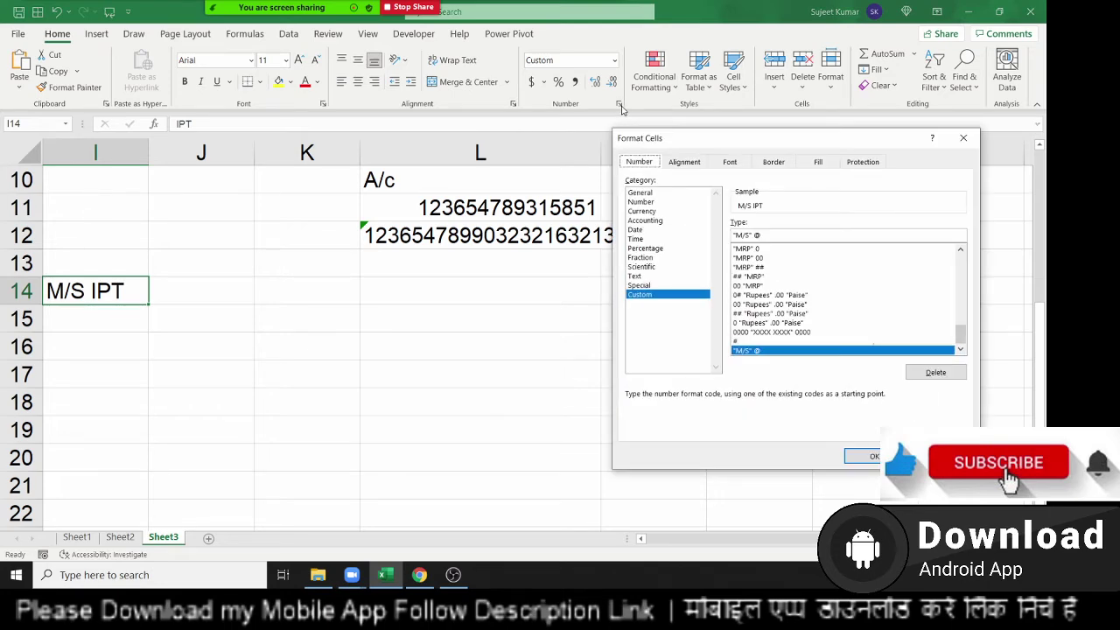
pyautogui.press('Return')
pyautogui.click(115, 316)
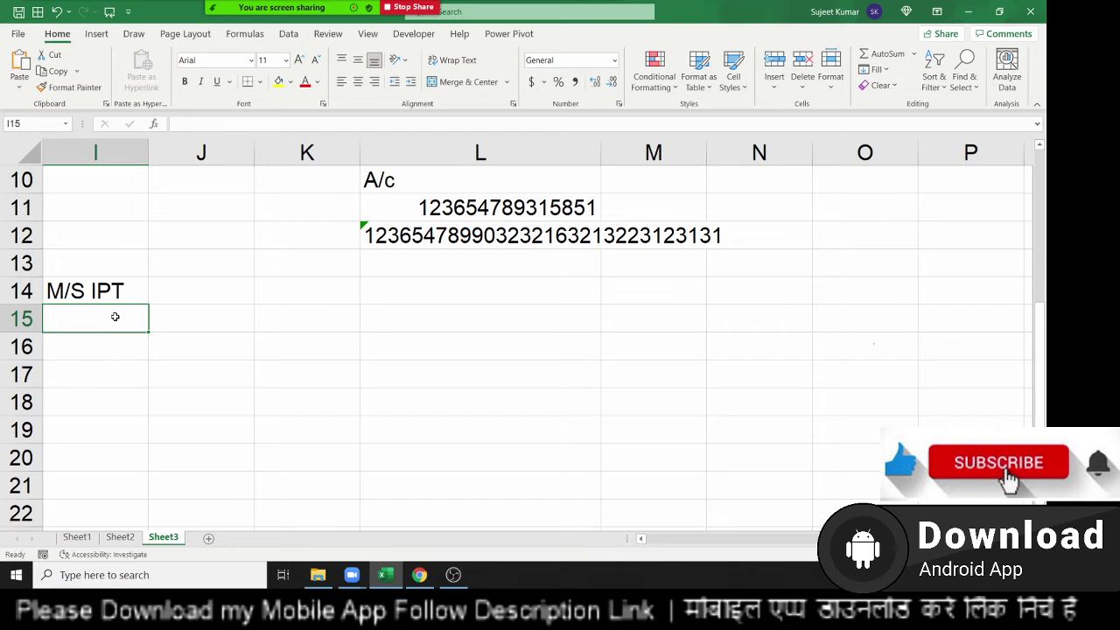
pyautogui.press('Up')
pyautogui.press('Right')
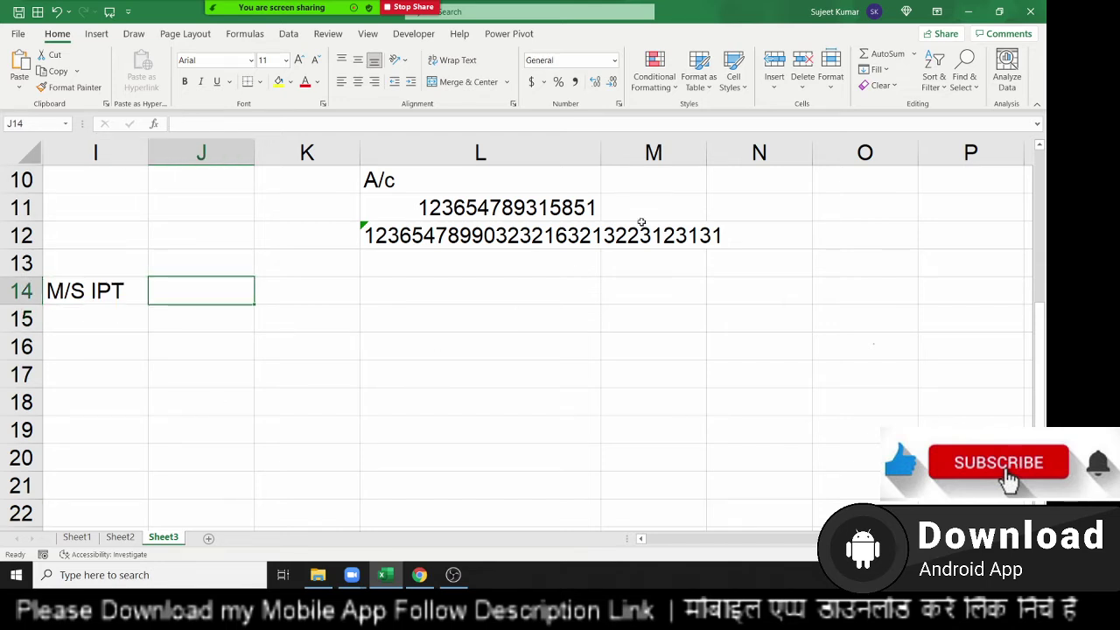
# - Give J14 the custom format @ "New Delhi 110062" and enter F20 there
pyautogui.click(619, 103)
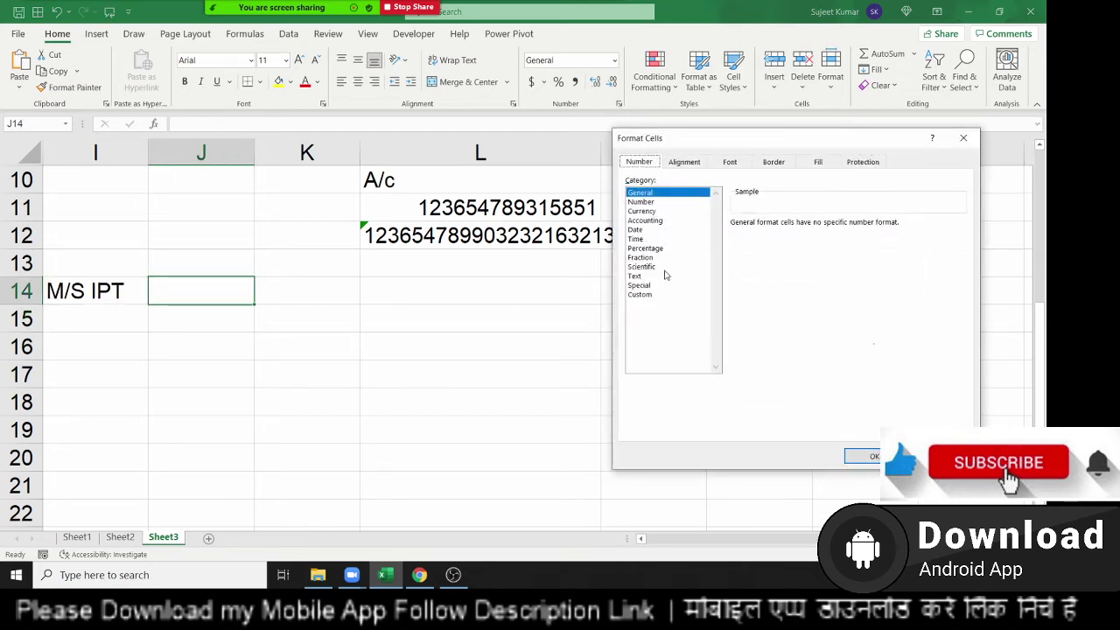
pyautogui.click(640, 293)
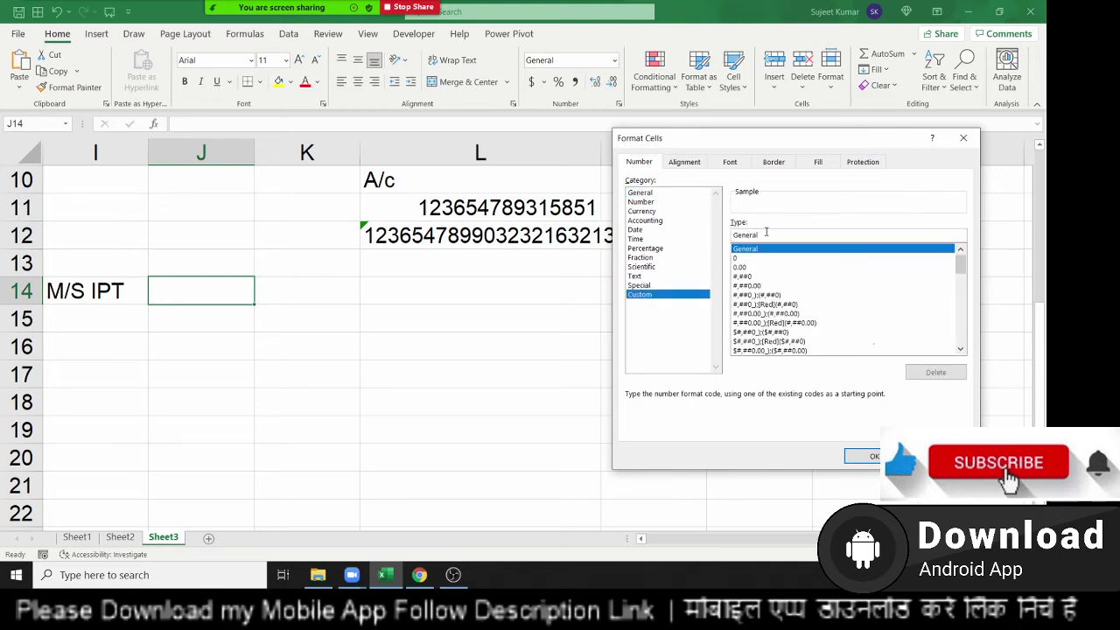
pyautogui.doubleClick(766, 234)
pyautogui.write('"Ne')
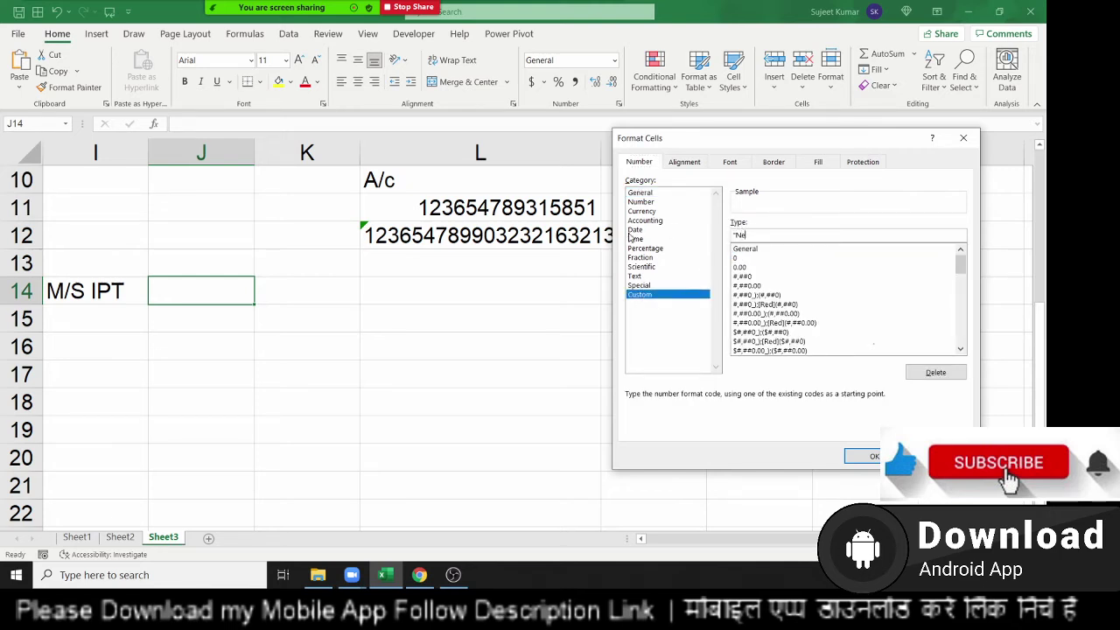
pyautogui.write('w Delhi ')
pyautogui.write('110062')
pyautogui.press('Return')
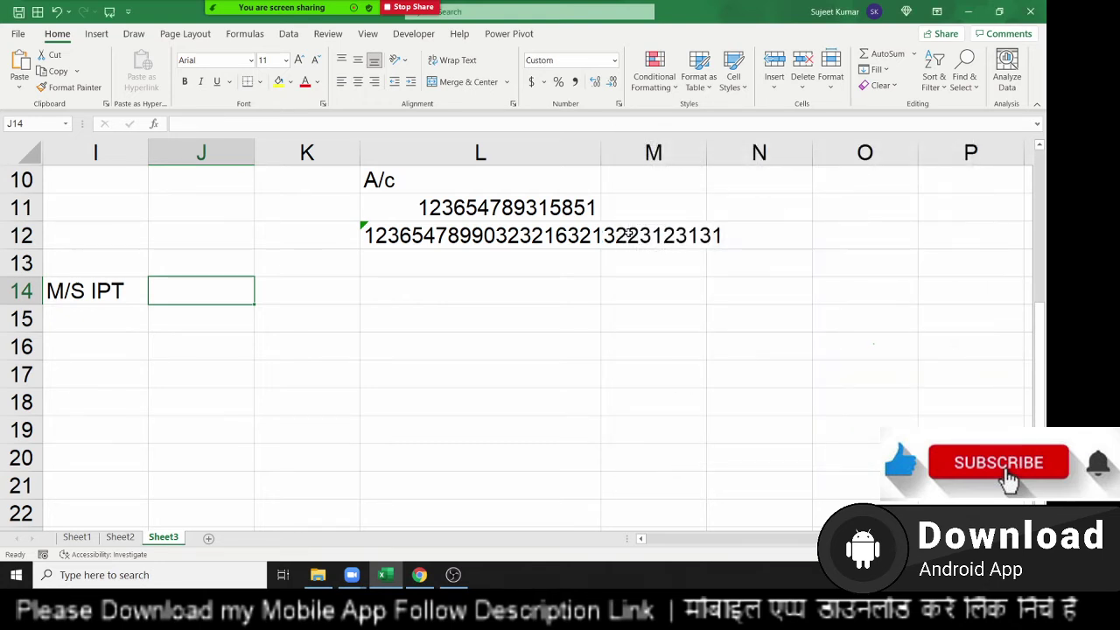
pyautogui.click(618, 103)
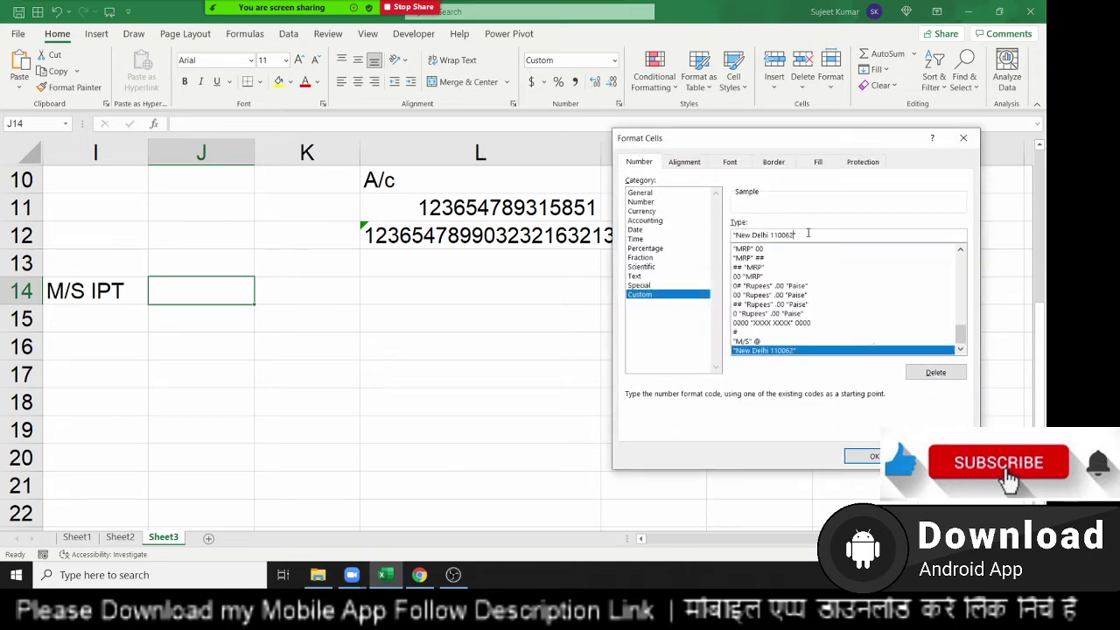
pyautogui.press('Home')
pyautogui.write('@')
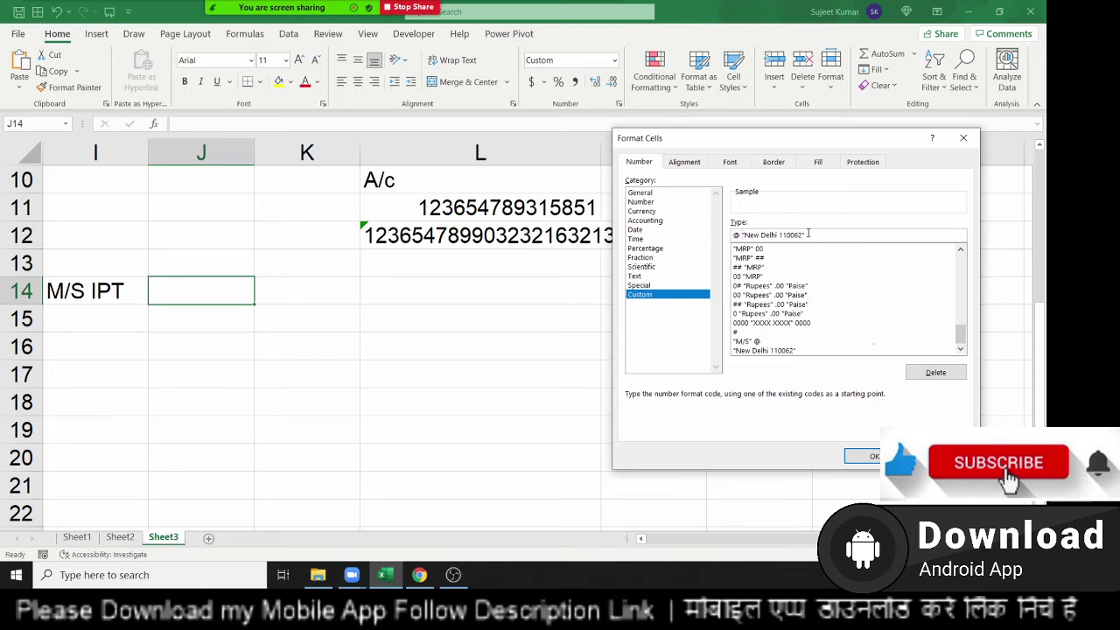
pyautogui.press('Return')
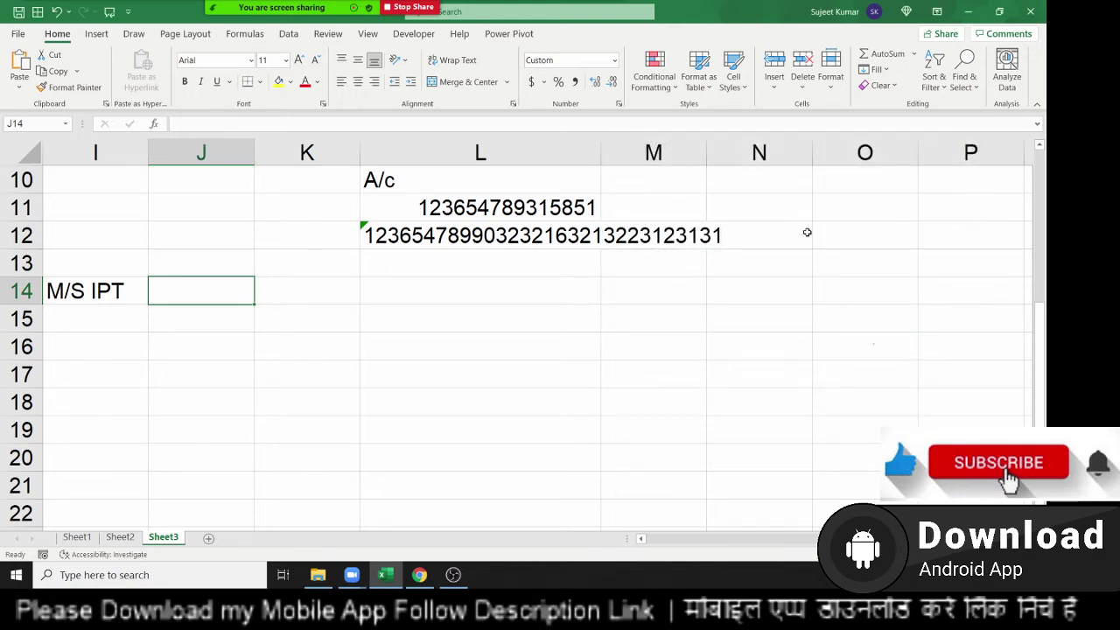
pyautogui.write('F20')
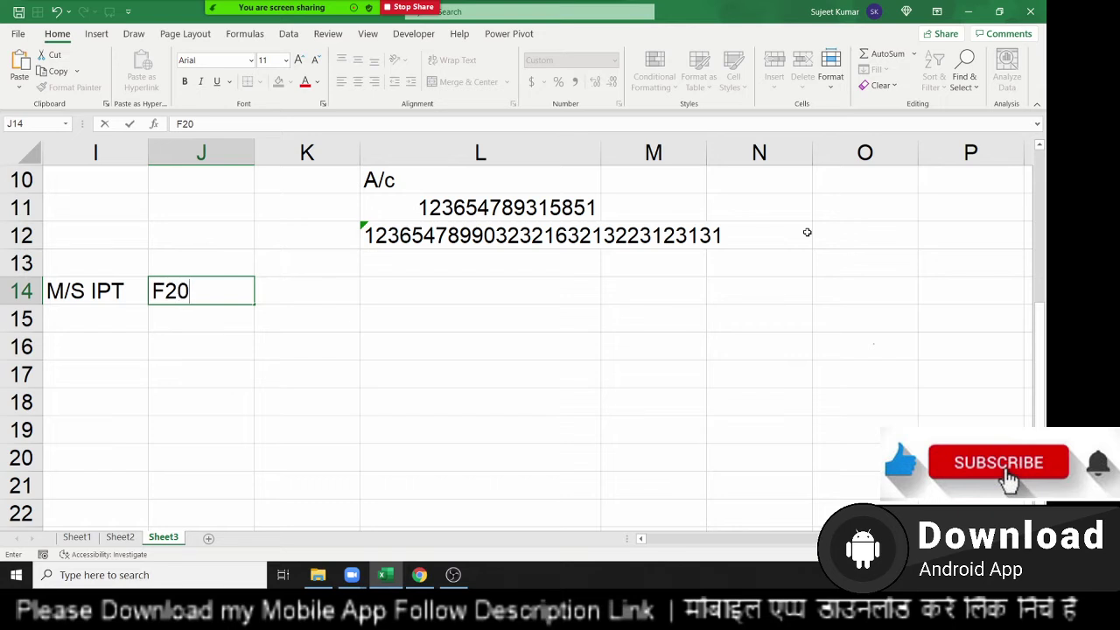
pyautogui.press('Return')
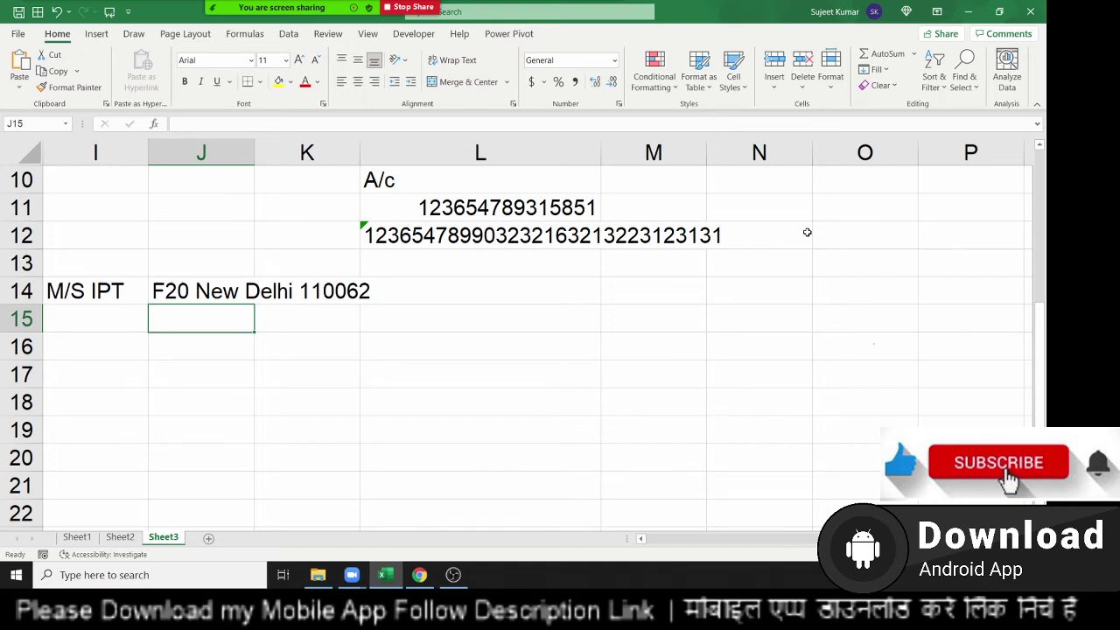
# - Insert today's date into K18 with Ctrl+;
pyautogui.scroll(-2, 458, 332)
pyautogui.scroll(1, 295, 350)
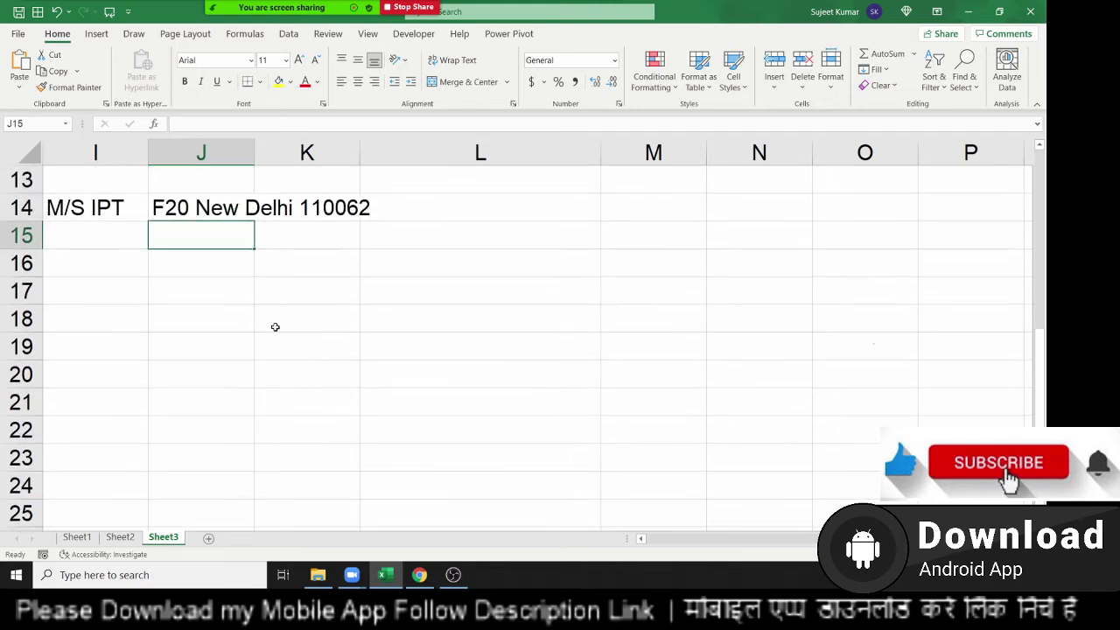
pyautogui.click(274, 325)
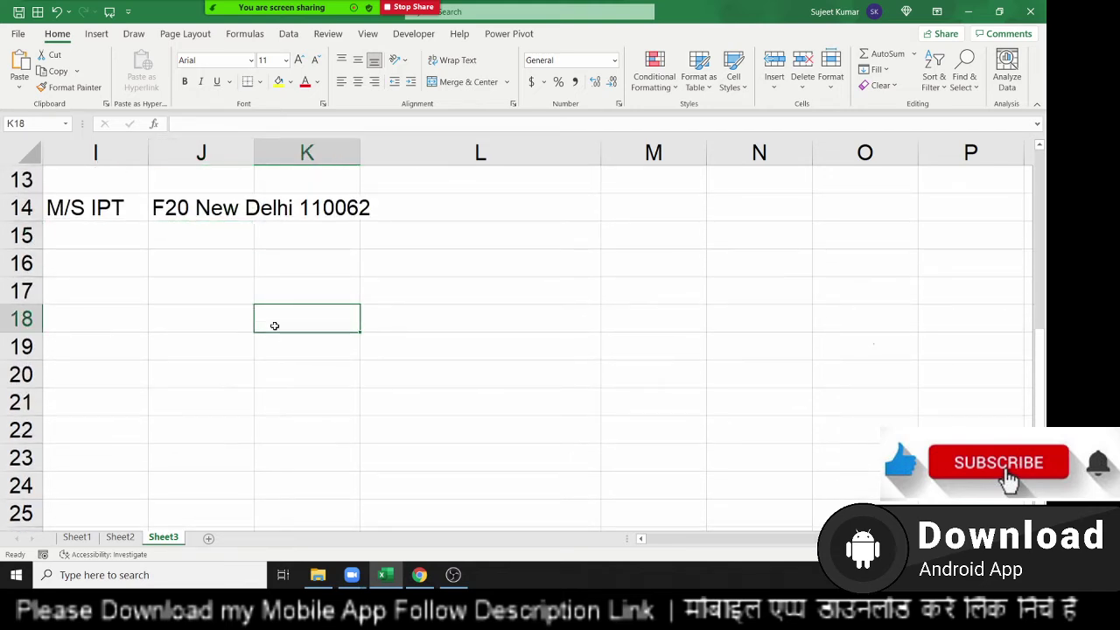
pyautogui.hotkey('ctrl', ';')
# - Commit the date in K18 and show it as 18-May-21 with Ctrl+Shift+3
pyautogui.press('Return')
pyautogui.click(274, 324)
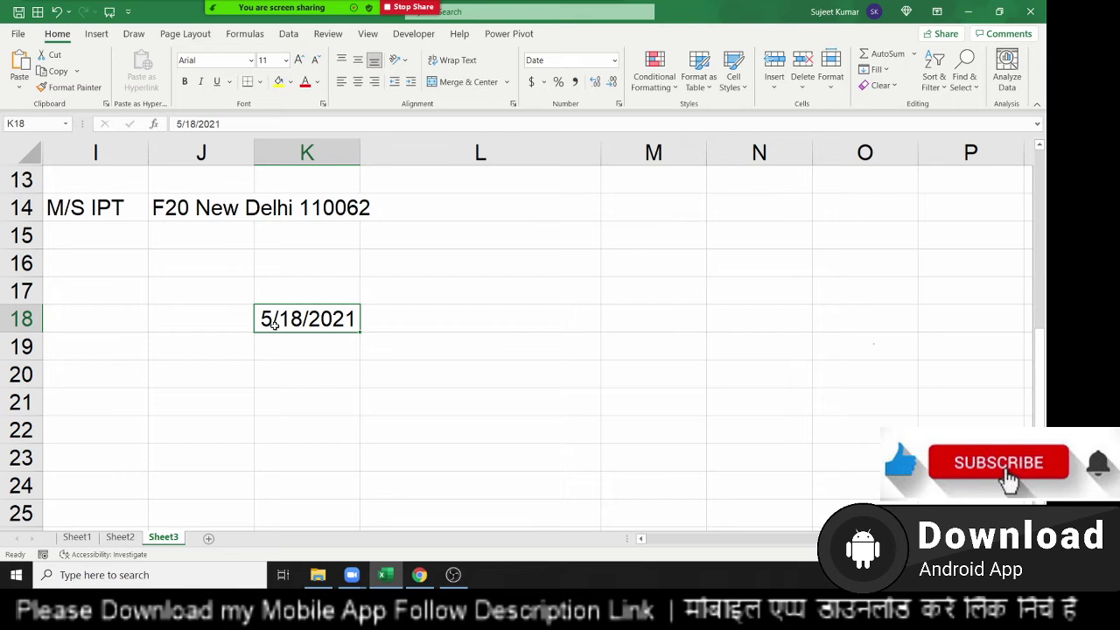
pyautogui.hotkey('ctrl', 'shift', '3')
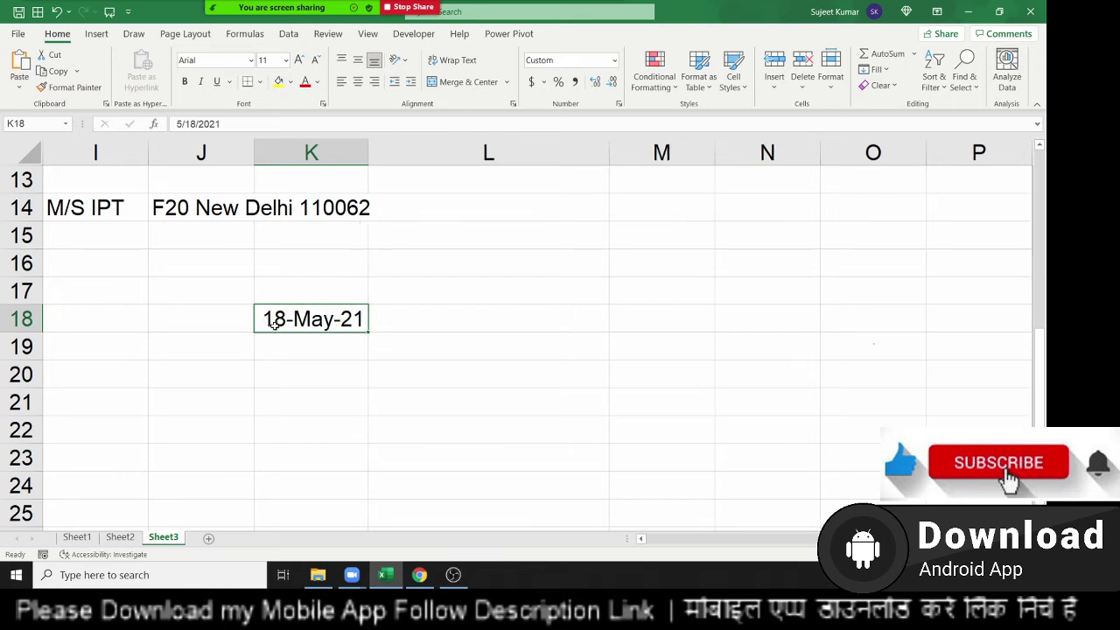
# - Start a custom date code dddd , m for K18, previewing Tuesday , 5
pyautogui.click(619, 105)
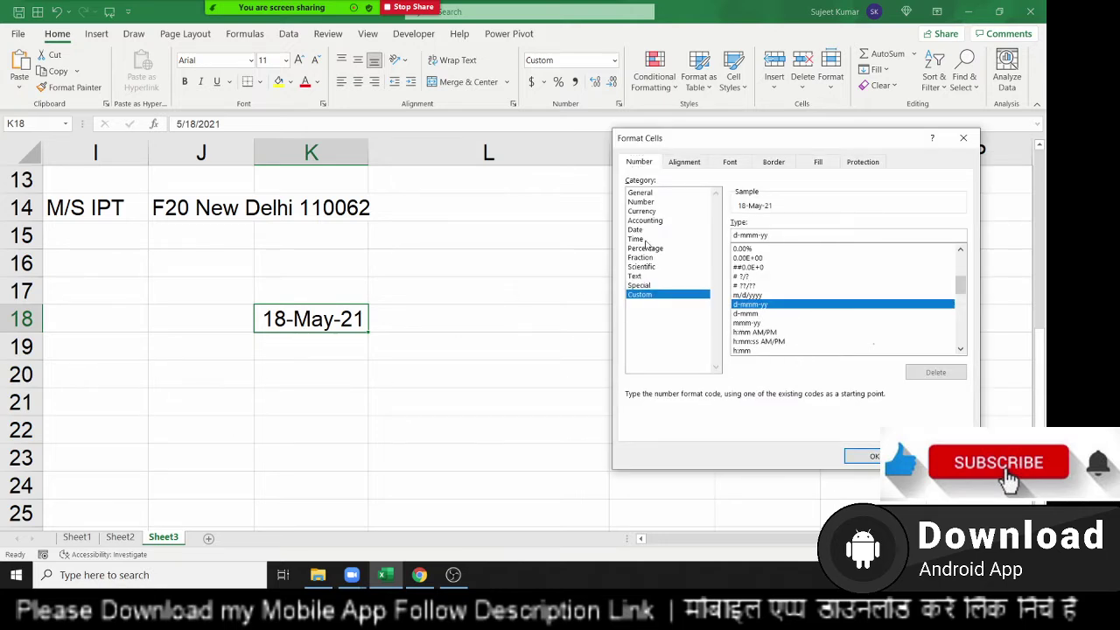
pyautogui.click(796, 235)
pyautogui.moveTo(730, 141); pyautogui.dragTo(528, 156)
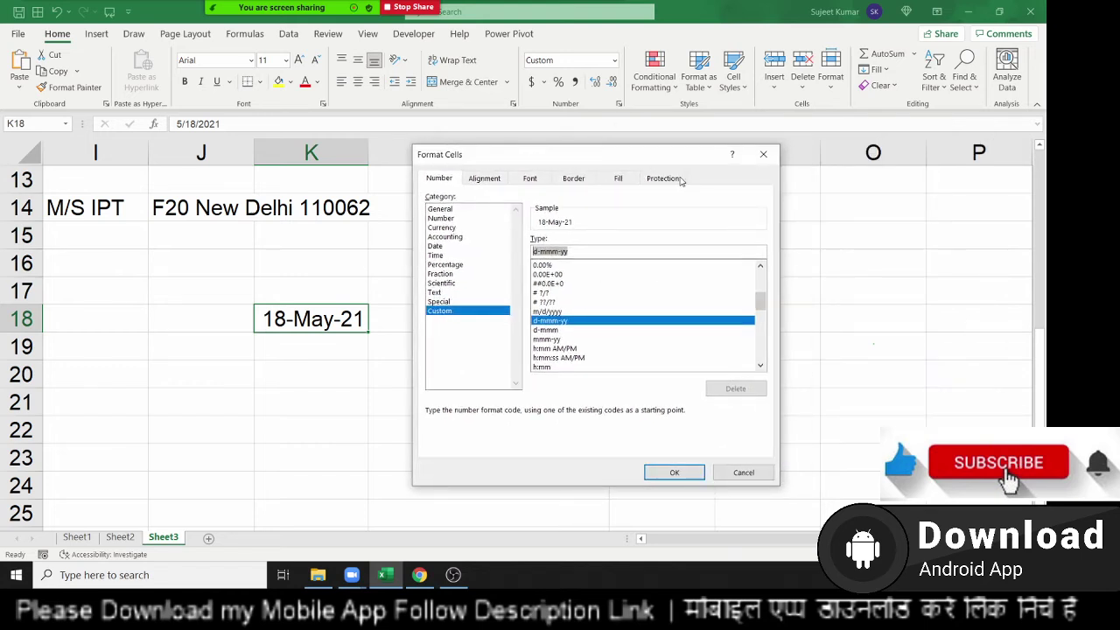
pyautogui.write('d')
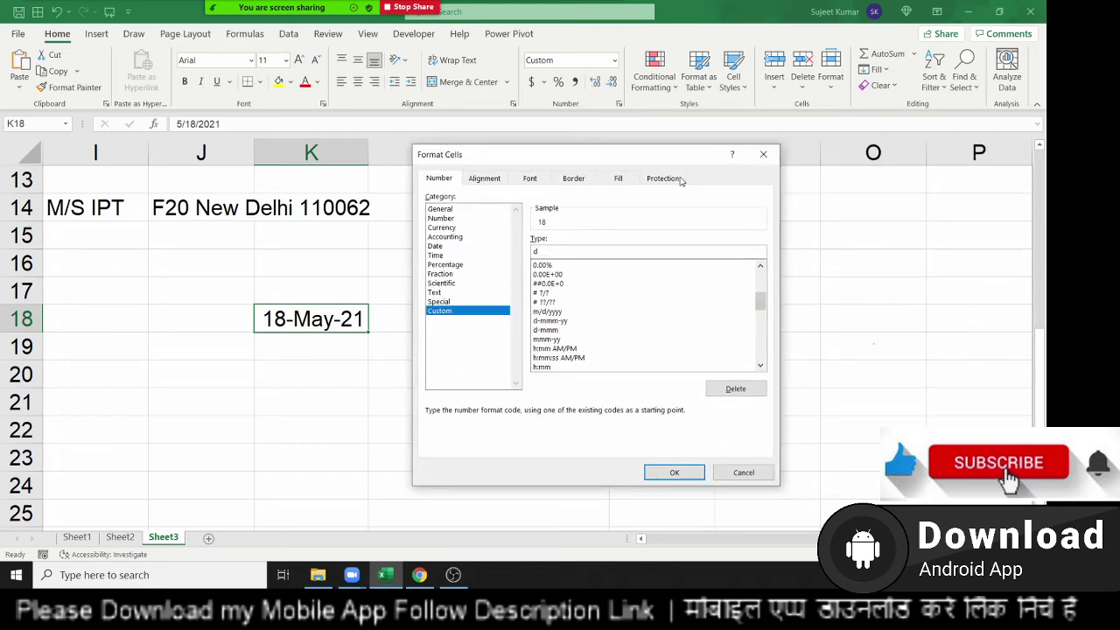
pyautogui.write('m')
pyautogui.write('y')
pyautogui.press('BackSpace')
pyautogui.press('BackSpace')
pyautogui.press('BackSpace')
pyautogui.write('d')
pyautogui.write('d')
pyautogui.write('d')
pyautogui.write('d')
pyautogui.write('m')
# - Circle the format preview sample using the screen annotation tools
pyautogui.click(603, 17)
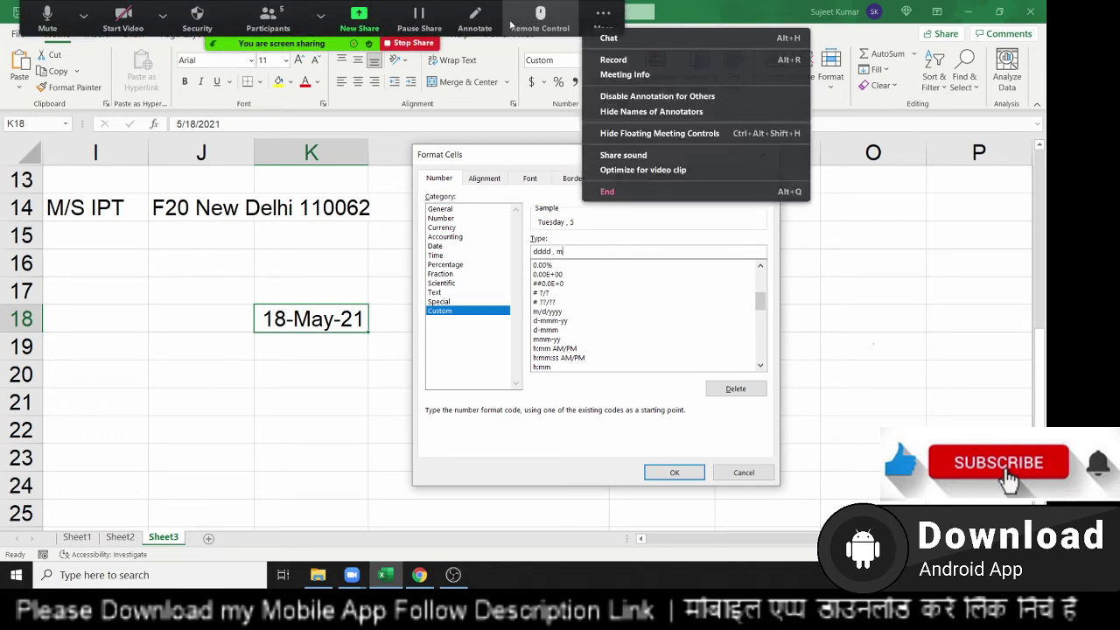
pyautogui.click(474, 17)
pyautogui.moveTo(533, 200); pyautogui.dragTo(528, 195)
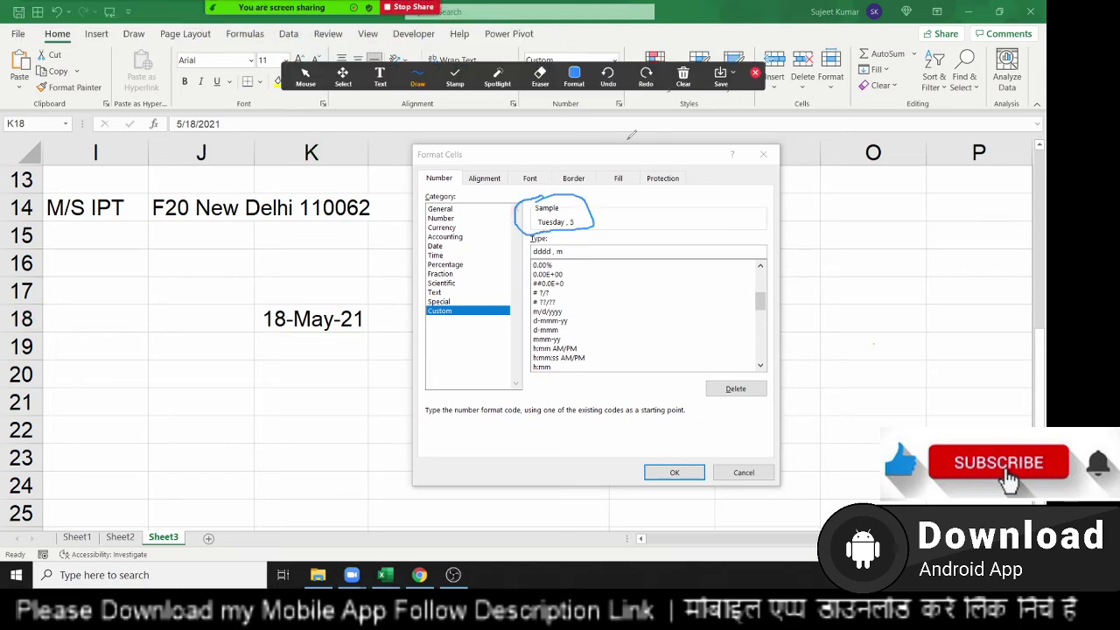
pyautogui.moveTo(546, 7)
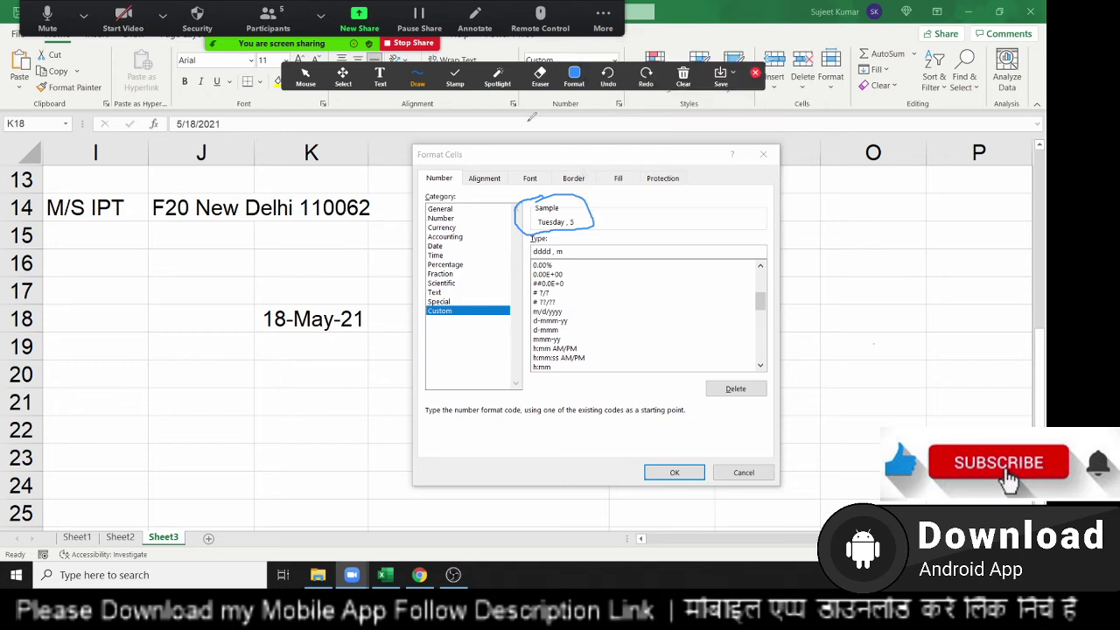
pyautogui.click(306, 85)
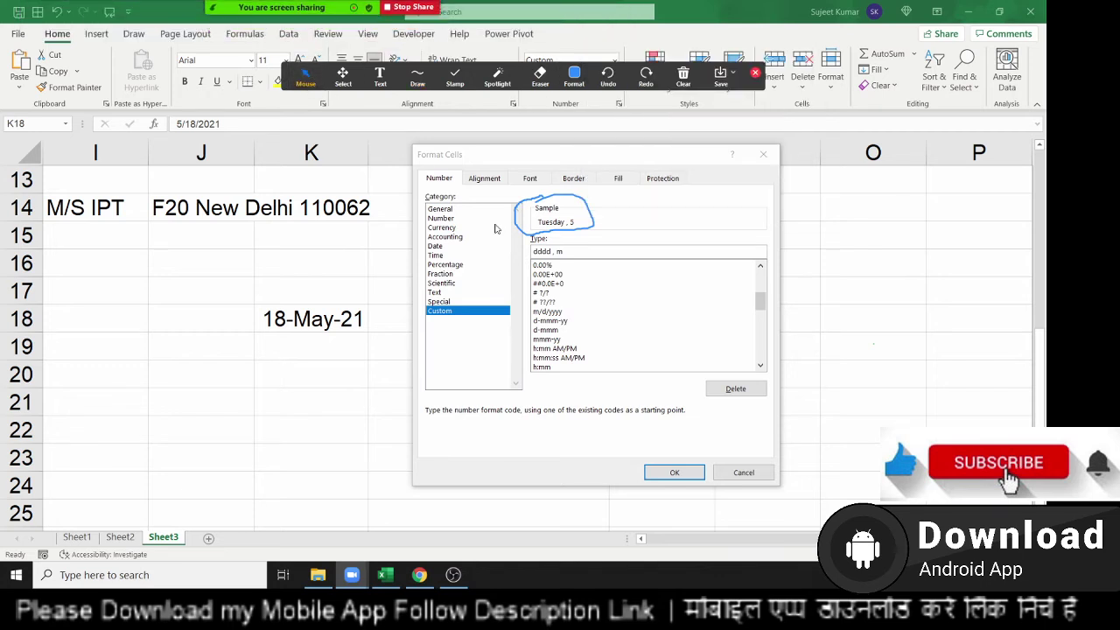
# - Extend the code to dddd , mmmm yyyy and apply it, showing Tuesday , May 2021
pyautogui.click(588, 254)
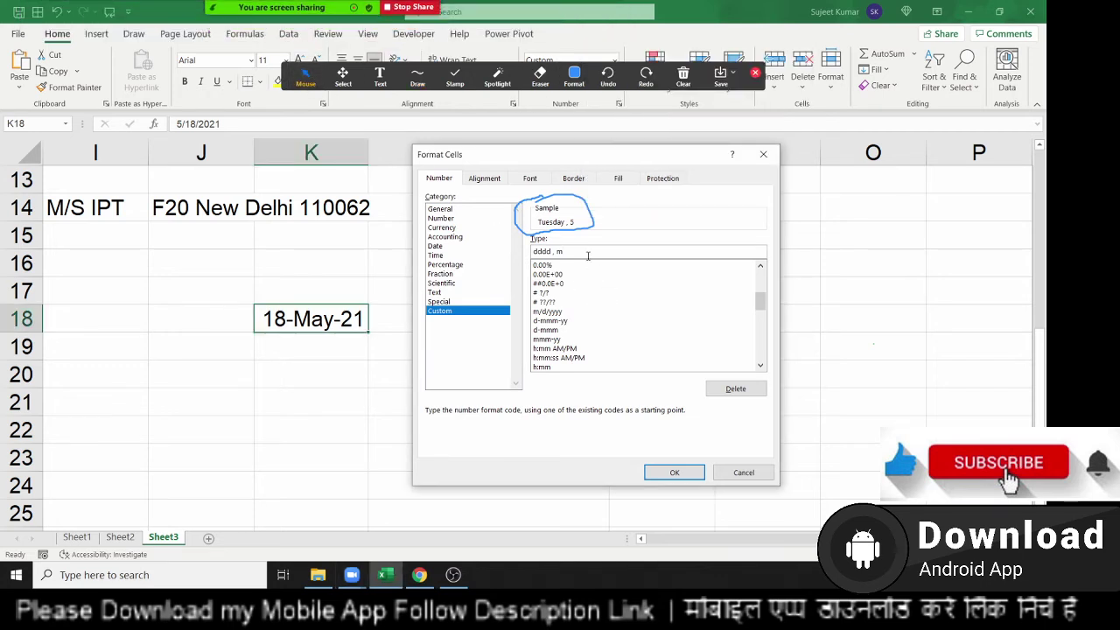
pyautogui.write('m')
pyautogui.write('m')
pyautogui.write('m')
pyautogui.write('m')
pyautogui.write('m')
pyautogui.write(' yyyy')
pyautogui.press('Return')
pyautogui.click(341, 352)
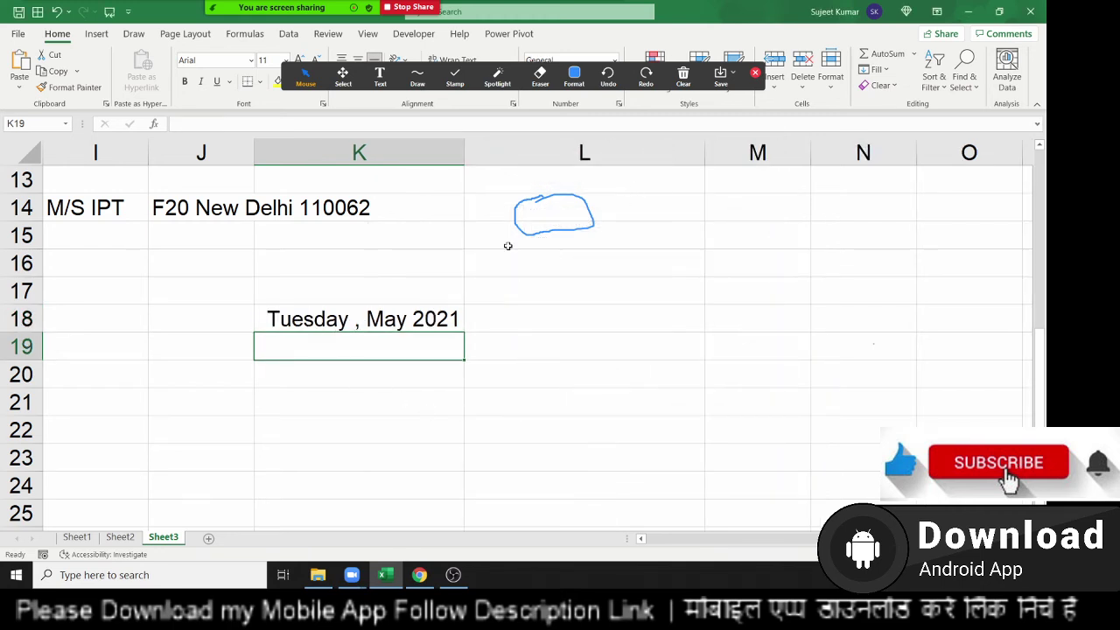
# - Replace K18's custom code with dddd , dd -mmm, yy, showing Tuesday , 18 -May, 21
pyautogui.click(401, 318)
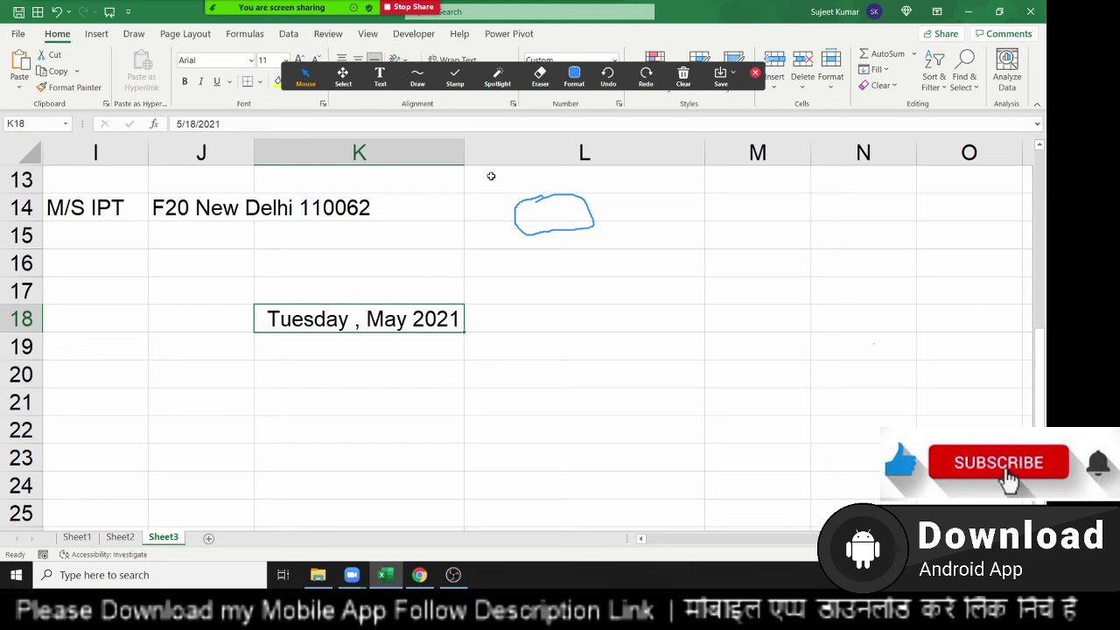
pyautogui.click(754, 72)
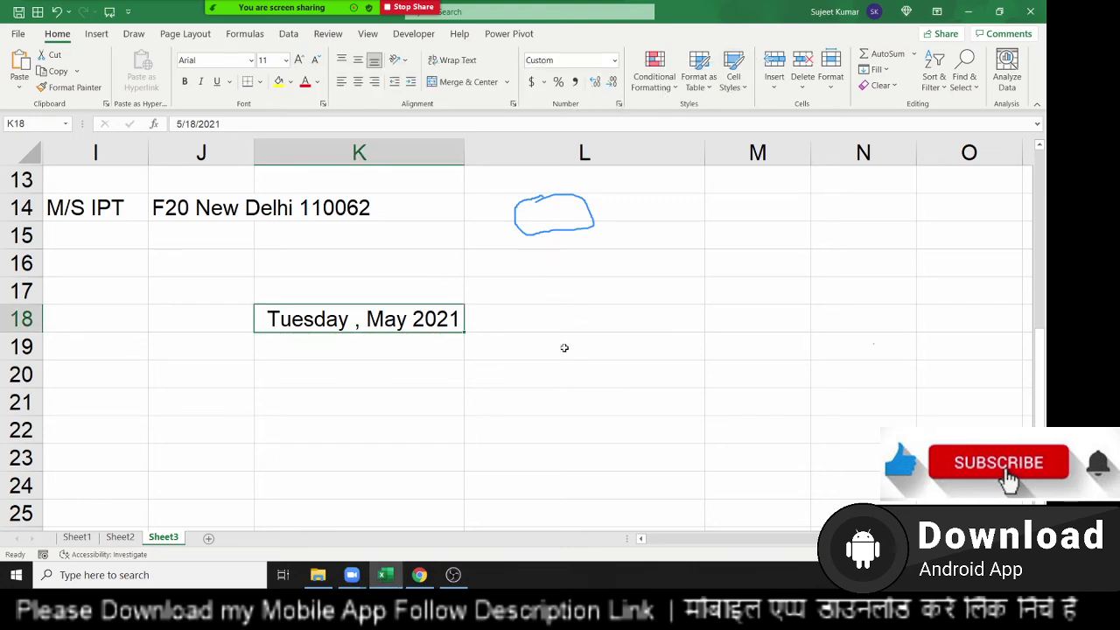
pyautogui.click(618, 103)
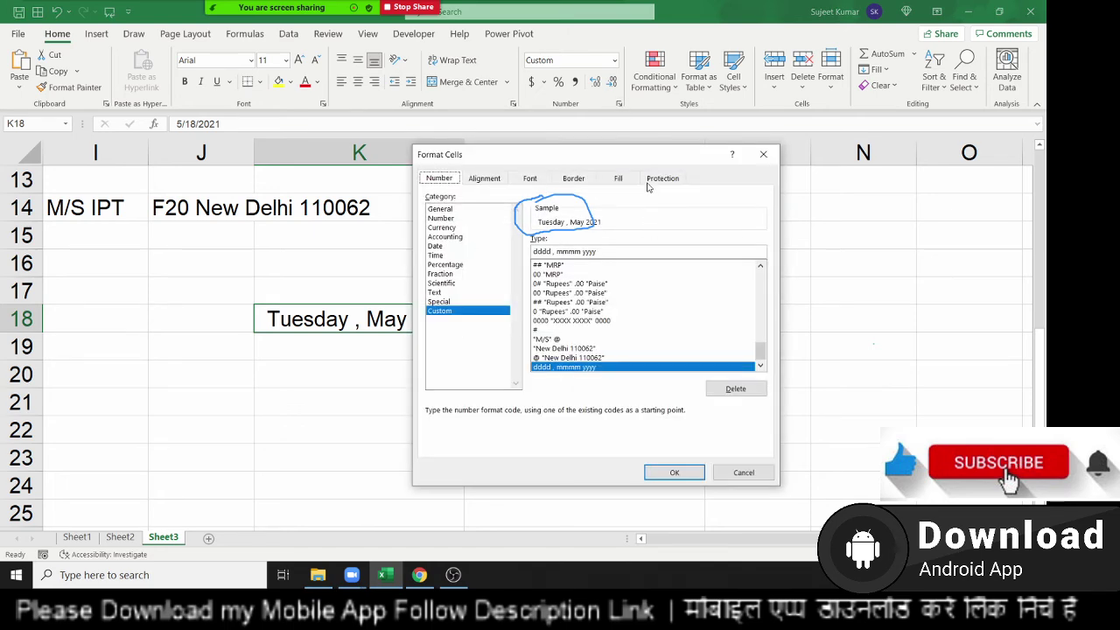
pyautogui.moveTo(609, 157)
pyautogui.mouseDown()
pyautogui.moveTo(580, 160)
pyautogui.moveTo(594, 157)
pyautogui.mouseUp()
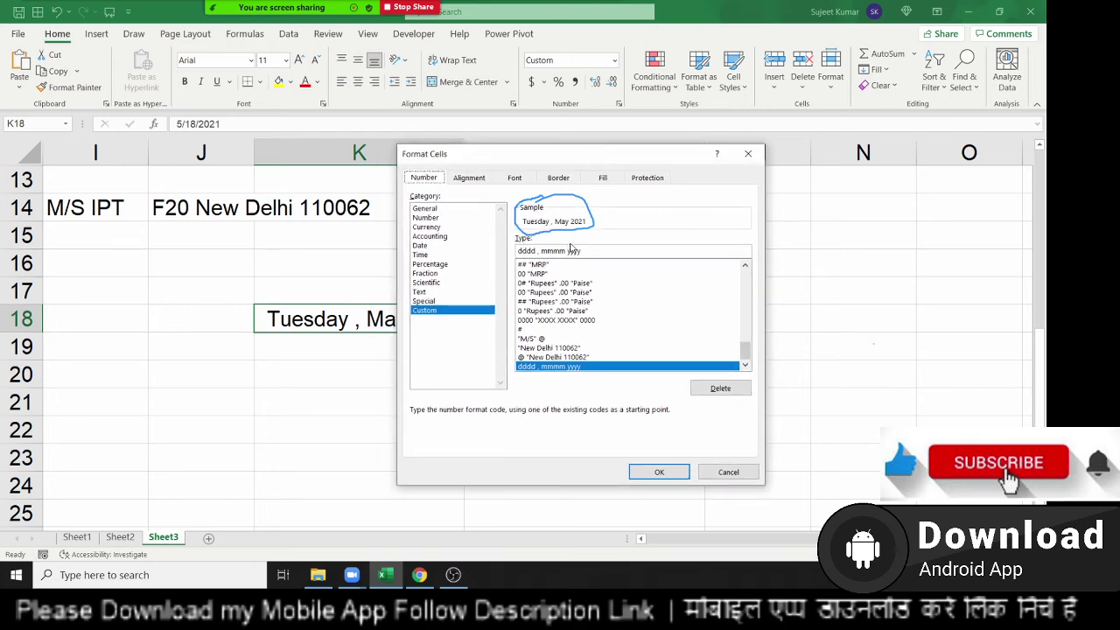
pyautogui.moveTo(596, 250); pyautogui.dragTo(491, 241)
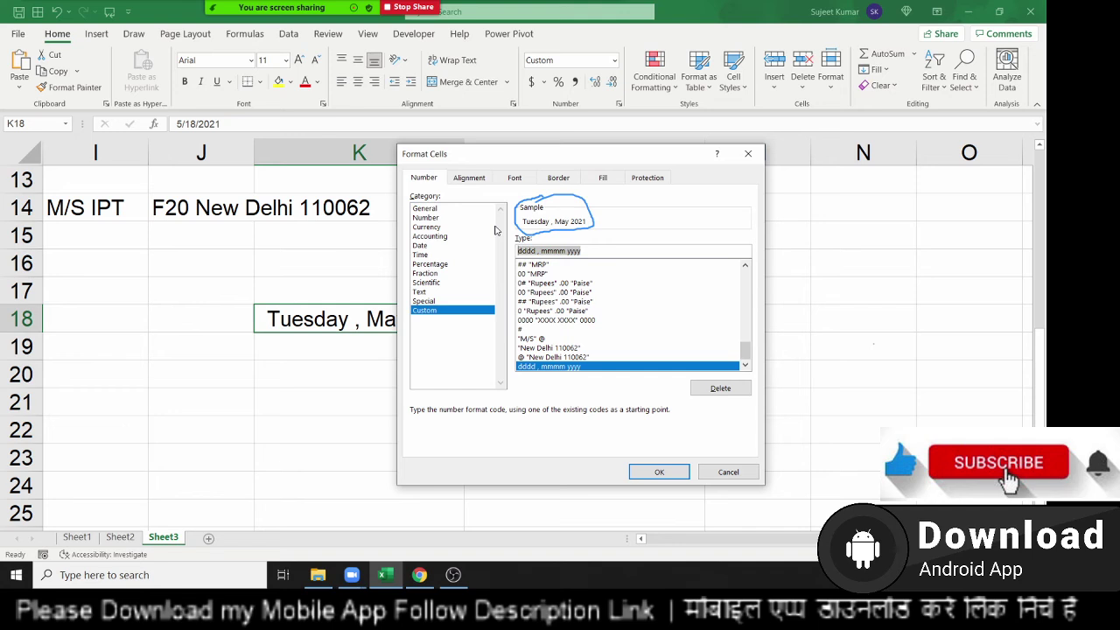
pyautogui.write('dddd , ')
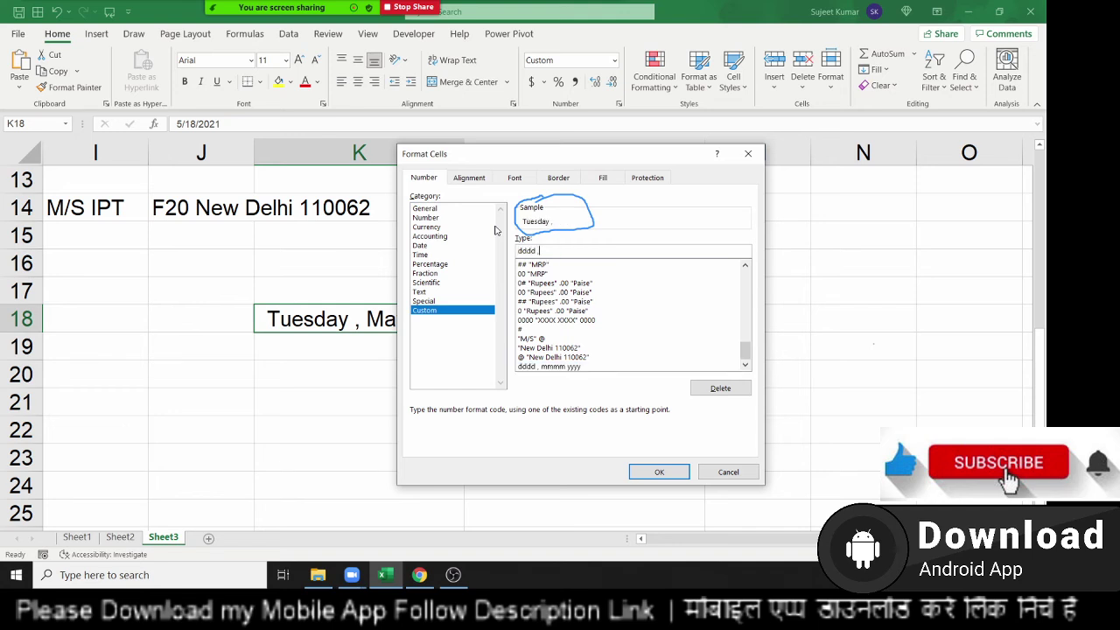
pyautogui.write('dd -')
pyautogui.write('mmm, yy')
pyautogui.press('Return')
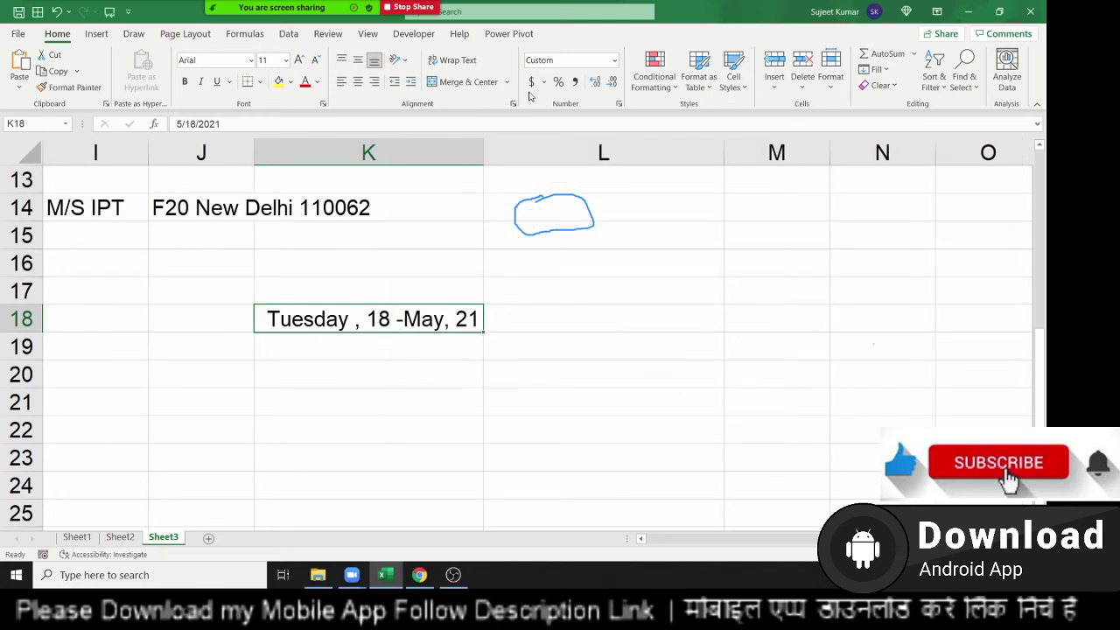
pyautogui.click(617, 104)
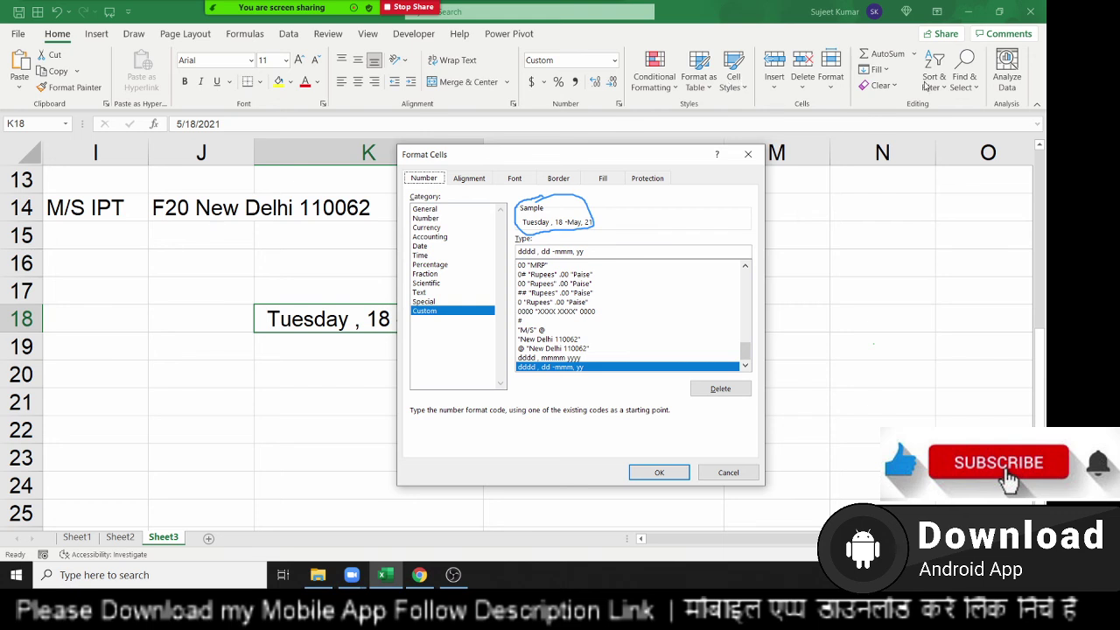
pyautogui.click(758, 163)
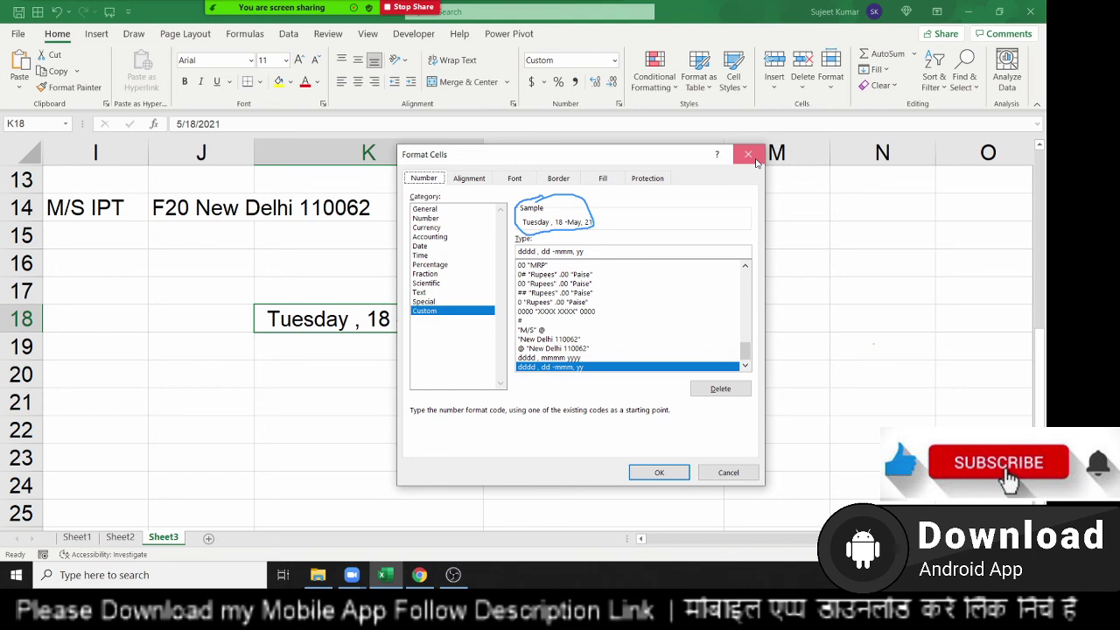
# - Enter the time 10:20 in cell K21
pyautogui.click(420, 352)
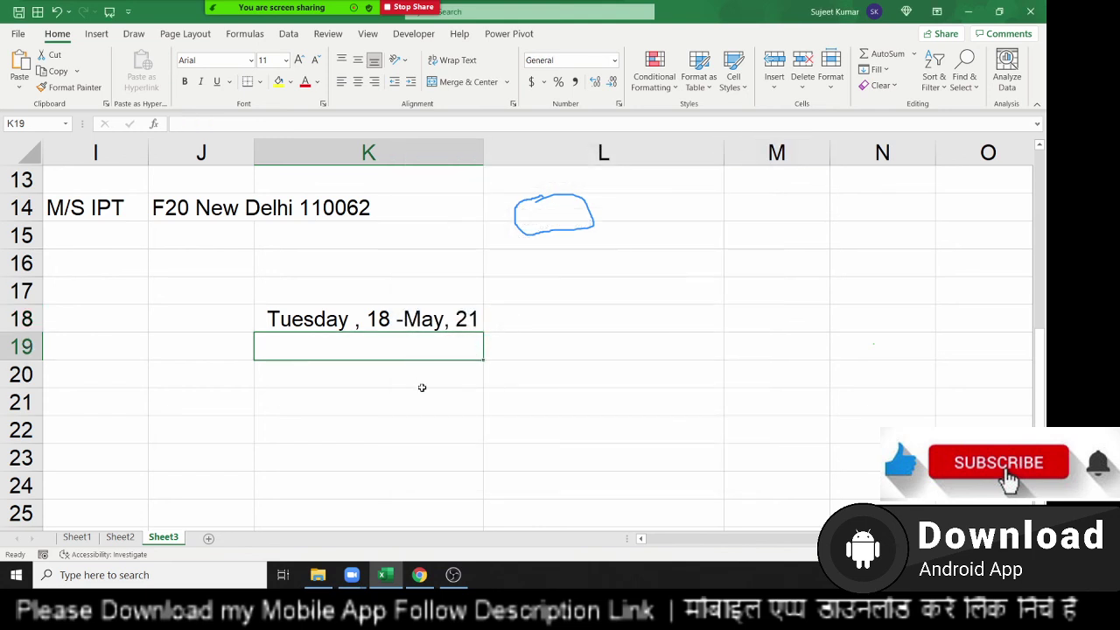
pyautogui.click(415, 419)
pyautogui.click(412, 463)
pyautogui.click(403, 490)
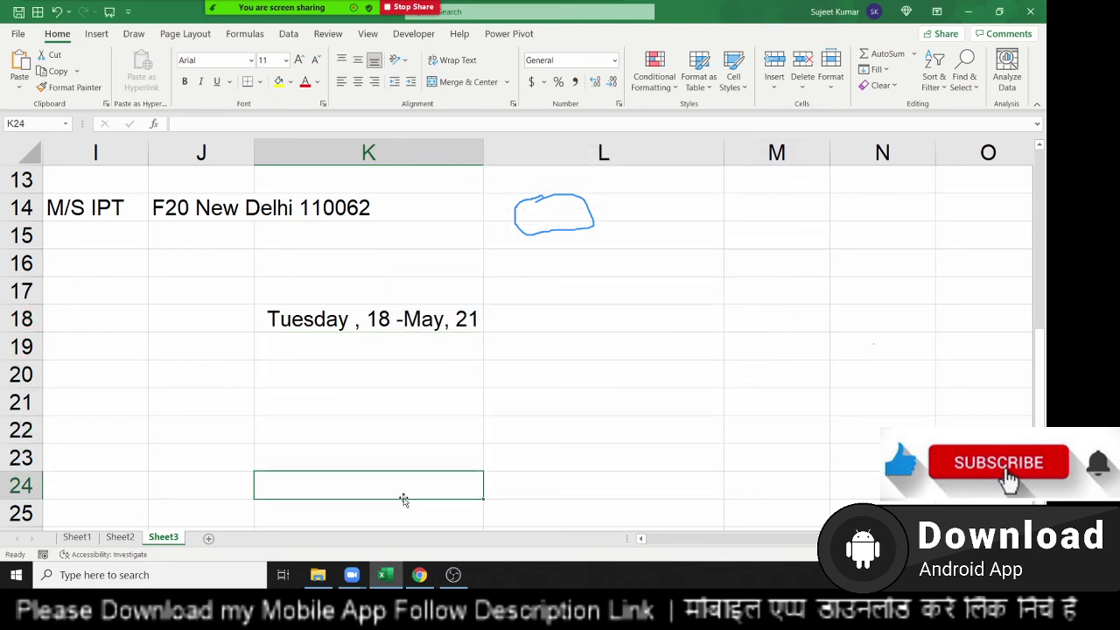
pyautogui.click(353, 393)
pyautogui.click(336, 349)
pyautogui.moveTo(420, 574)
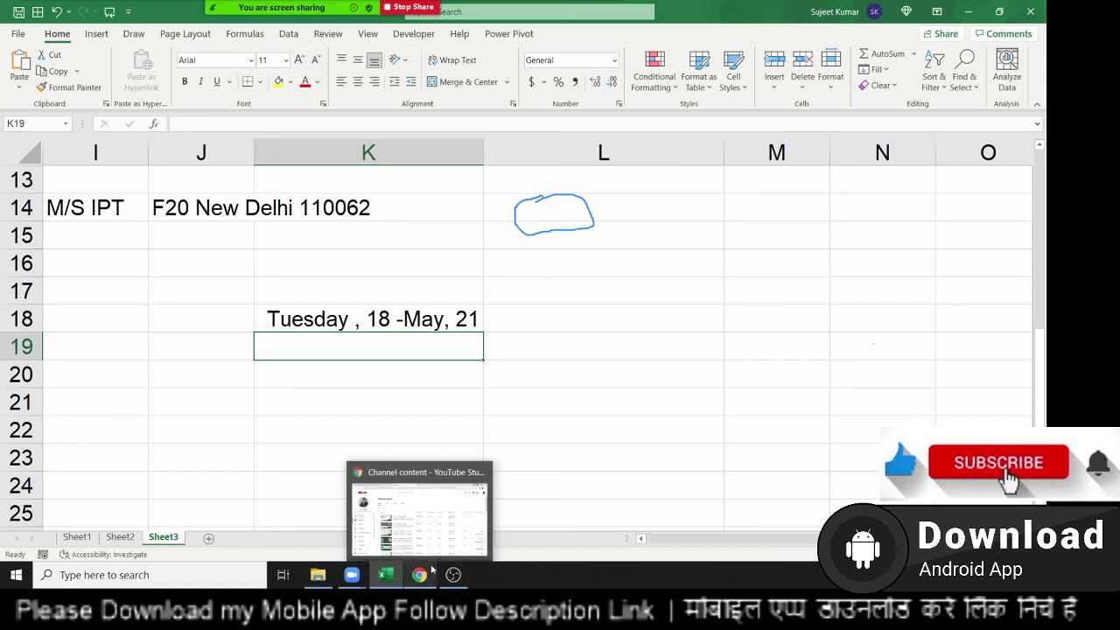
pyautogui.click(418, 320)
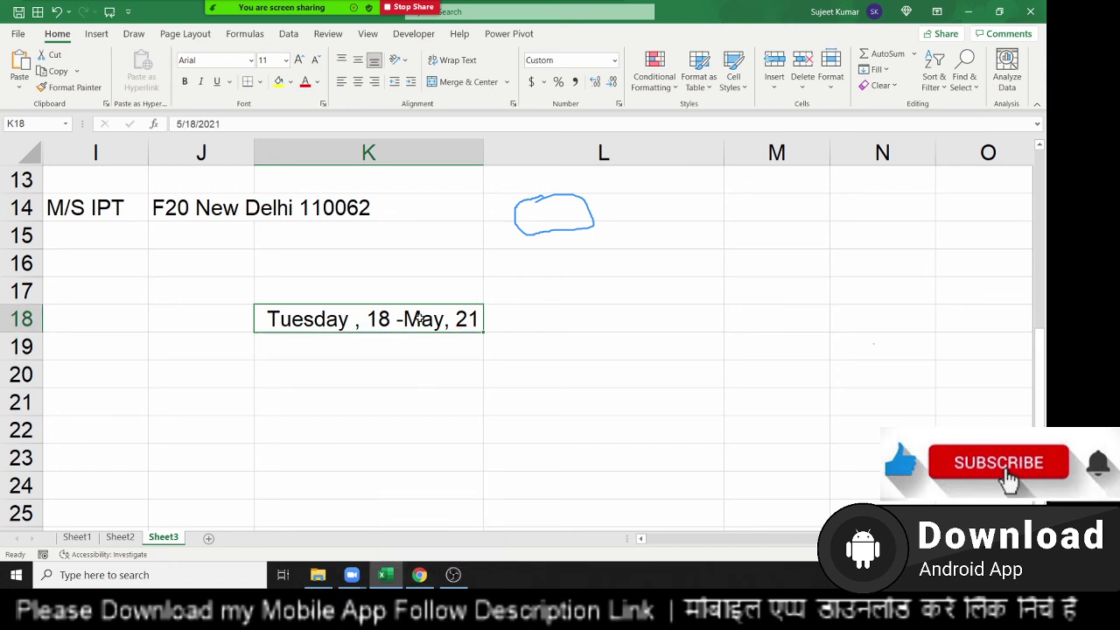
pyautogui.click(314, 394)
pyautogui.write('10')
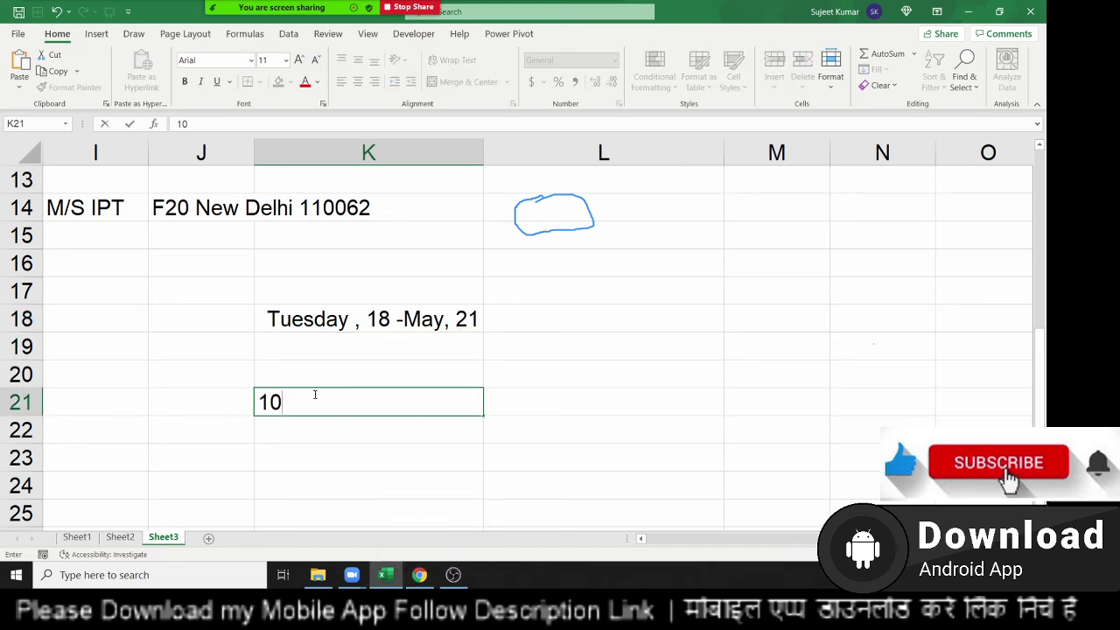
pyautogui.write(':20')
pyautogui.press('Return')
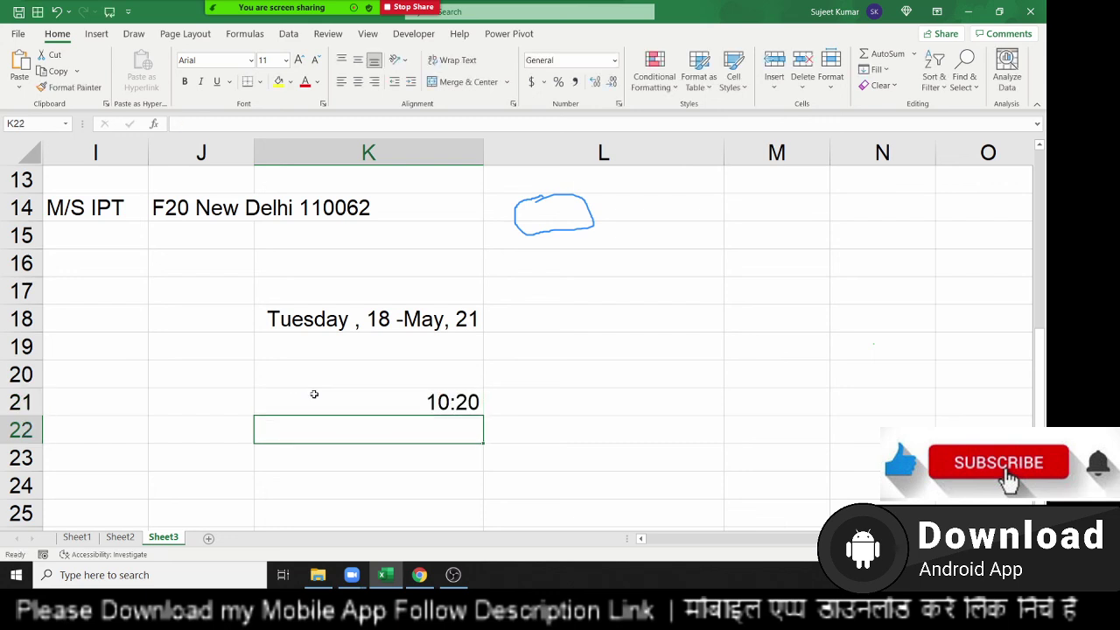
pyautogui.click(314, 395)
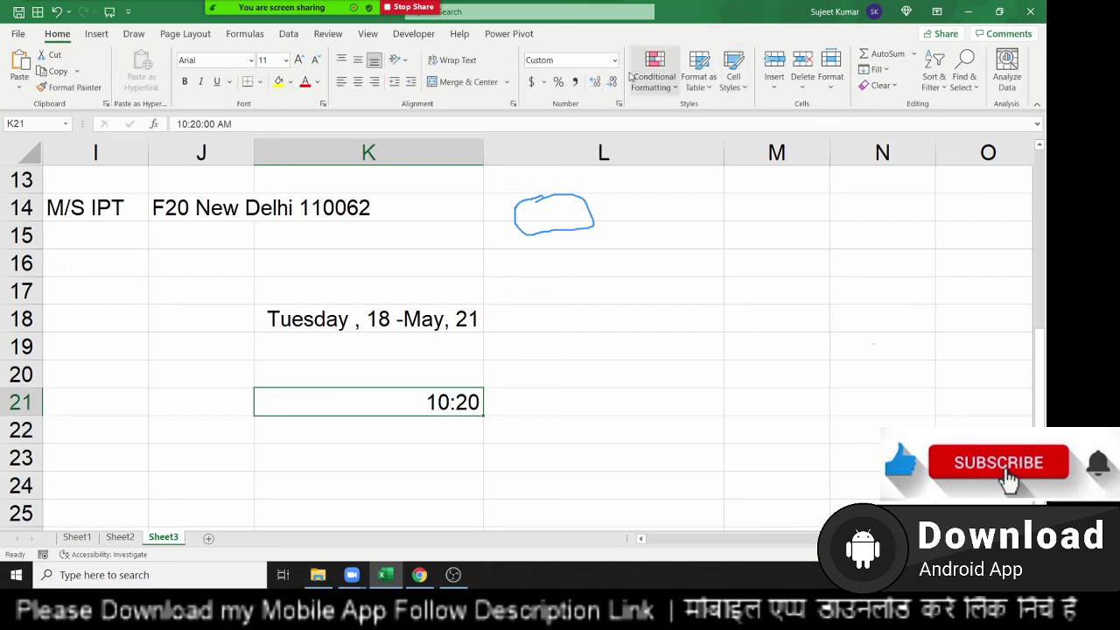
# - Give K21 the custom format HH : mm : ss AM/PM, displaying 10 : 20 : 00 AM
pyautogui.click(619, 106)
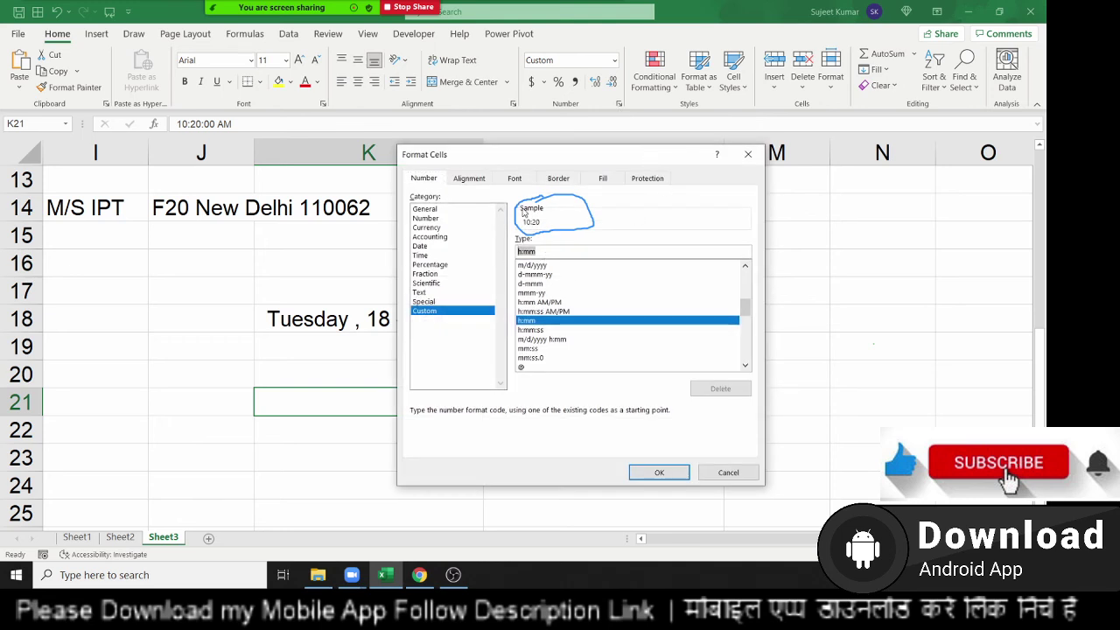
pyautogui.write('H')
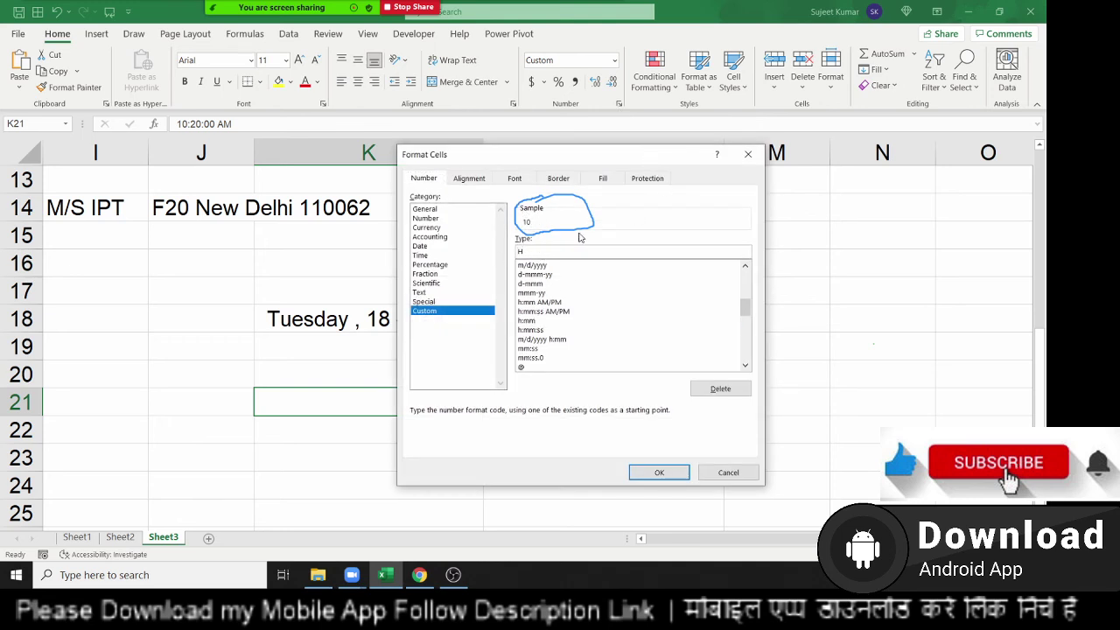
pyautogui.write('H ')
pyautogui.write(': ')
pyautogui.write('mm')
pyautogui.write('m')
pyautogui.press('BackSpace')
pyautogui.write(':')
pyautogui.write(' ss ')
pyautogui.write('AM')
pyautogui.write('/PM')
pyautogui.press('Return')
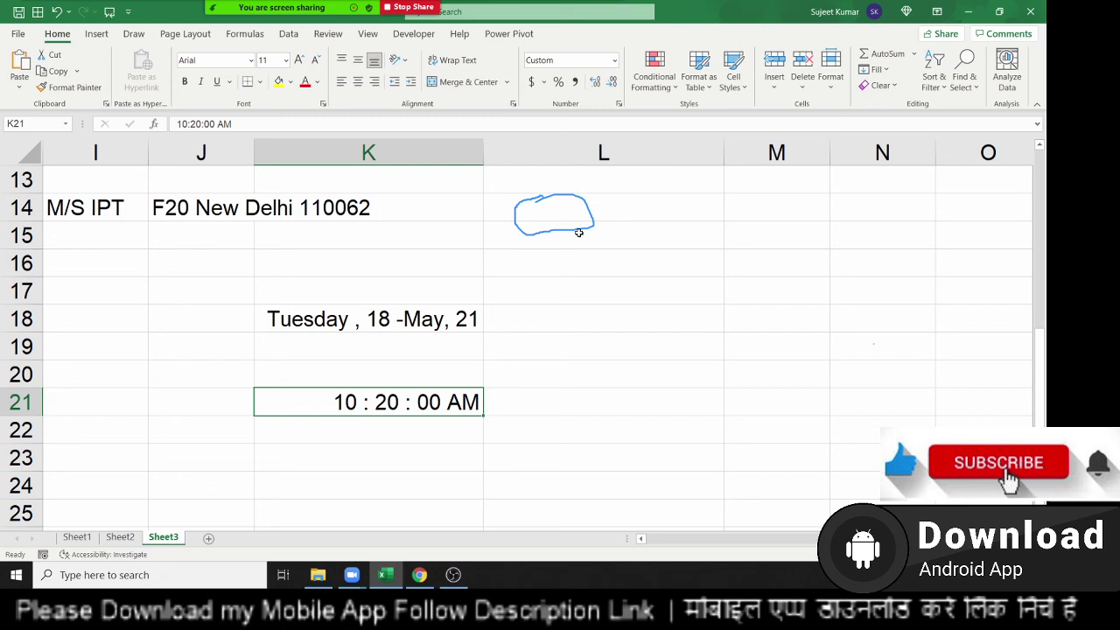
# - Look over the saved custom formats without changes, then clear the time from K21
pyautogui.click(618, 103)
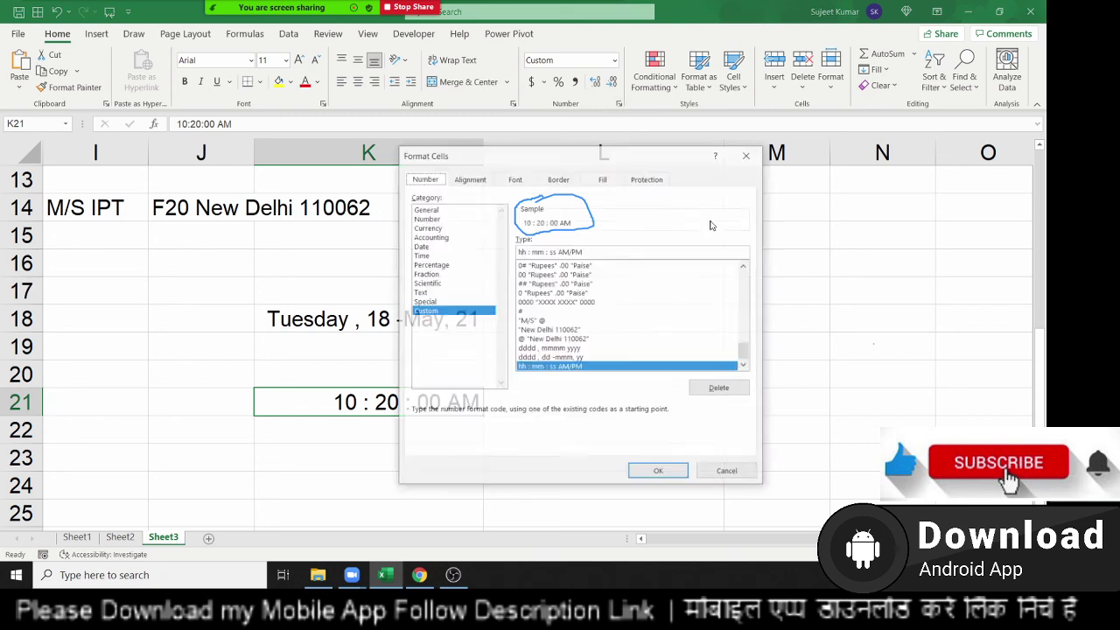
pyautogui.moveTo(593, 160); pyautogui.dragTo(740, 145)
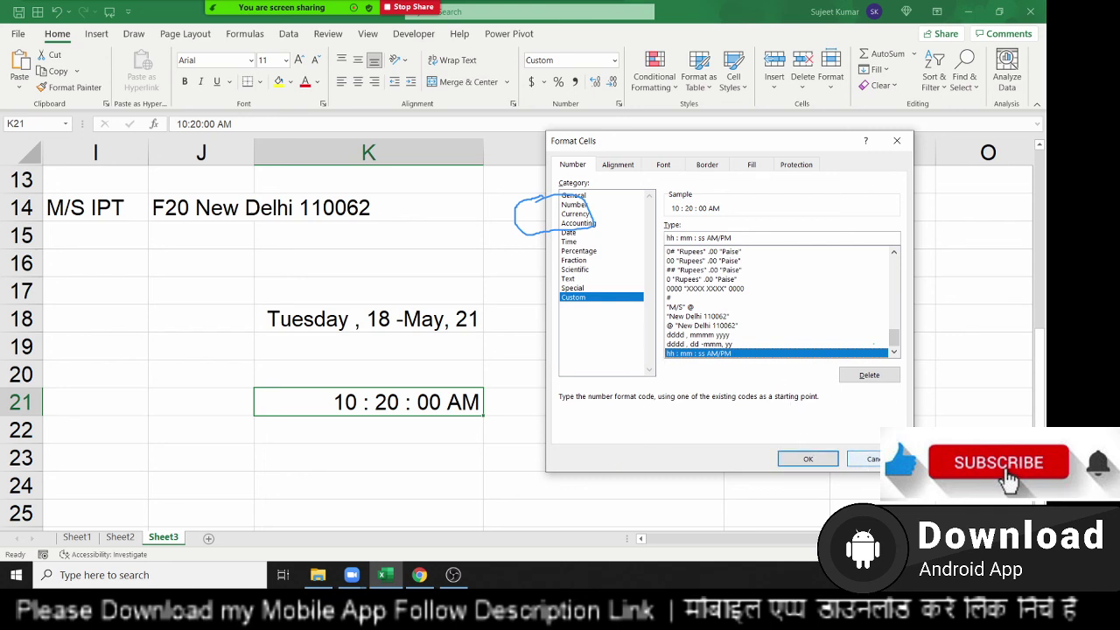
pyautogui.click(716, 323)
pyautogui.scroll(2, 715, 320)
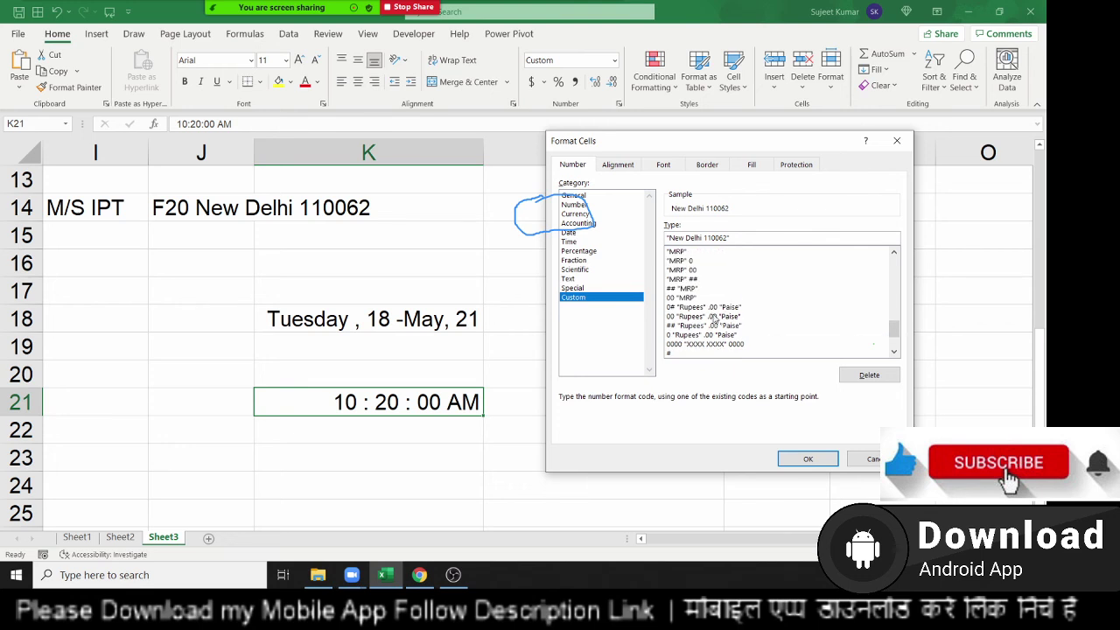
pyautogui.scroll(3, 714, 320)
pyautogui.scroll(3, 714, 319)
pyautogui.scroll(3, 713, 315)
pyautogui.scroll(3, 713, 312)
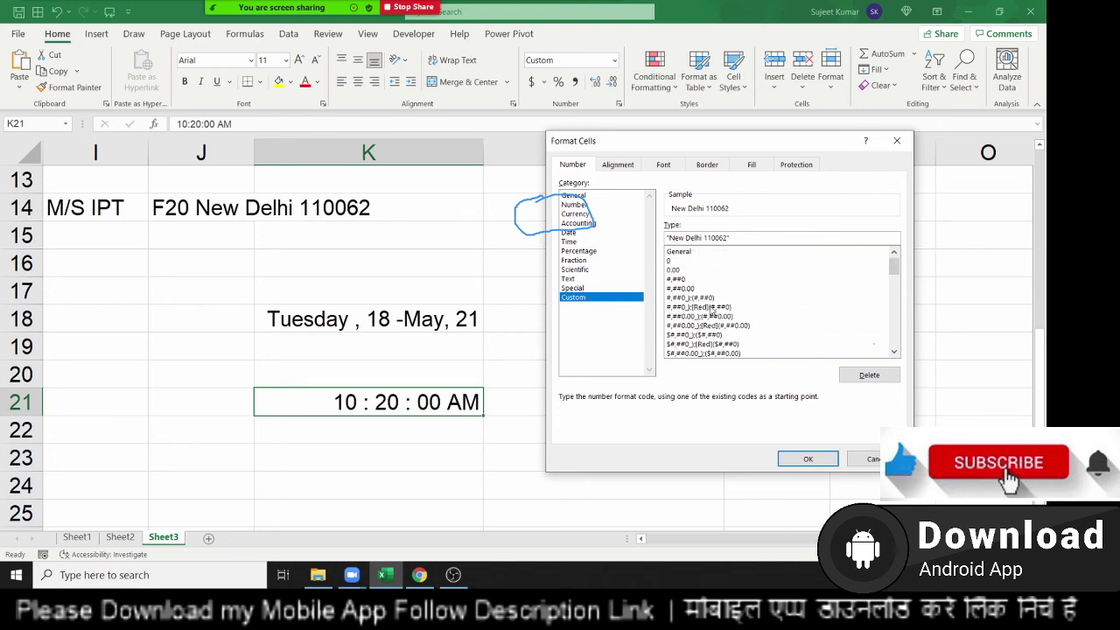
pyautogui.click(890, 143)
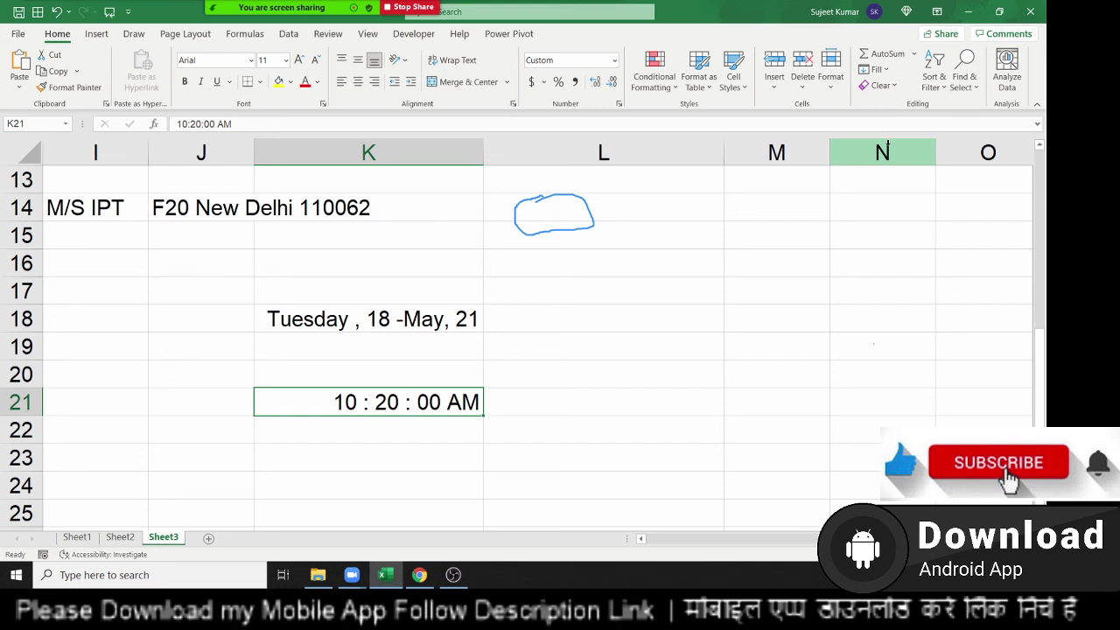
pyautogui.press('BackSpace')
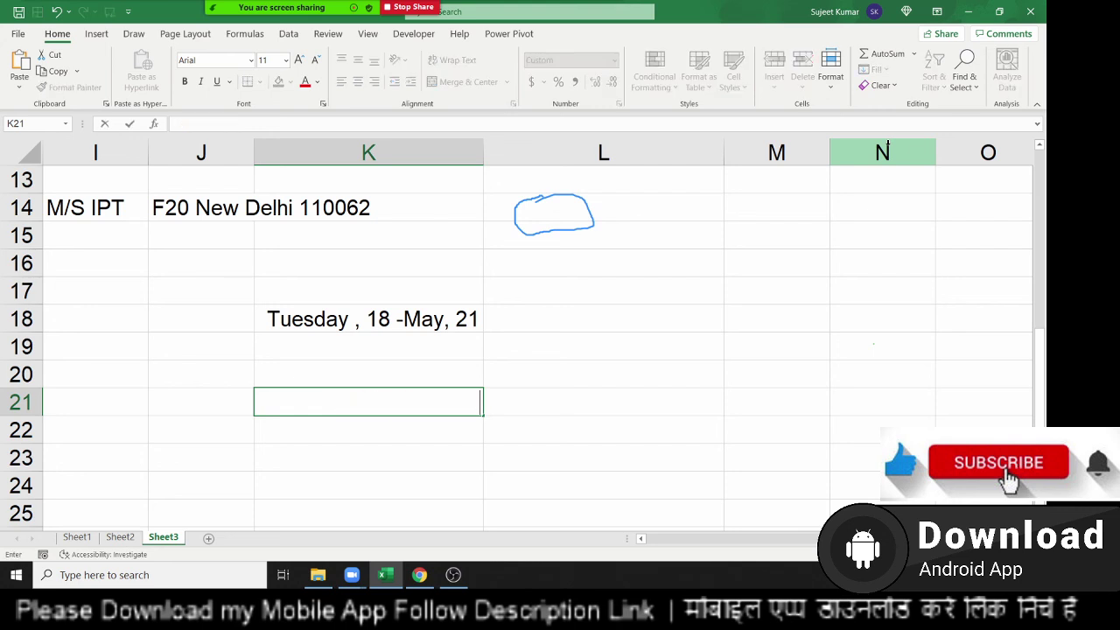